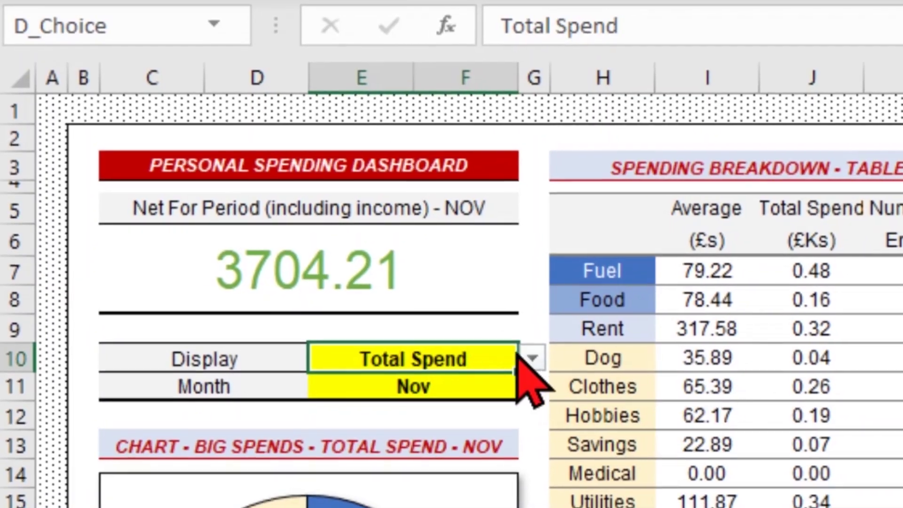
Switch the dashboard's Display measure to Average Spend
{"action": "left_click", "coordinate": [529, 354]}
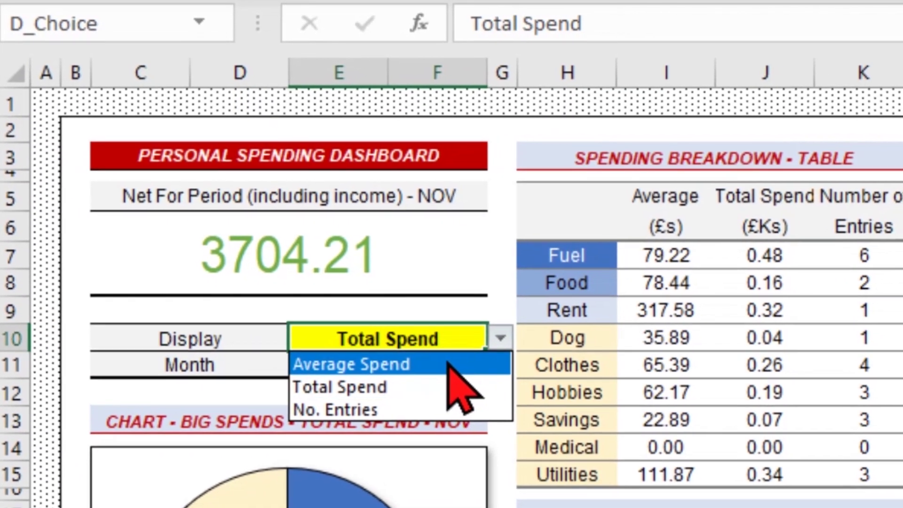
{"action": "left_click", "coordinate": [448, 364]}
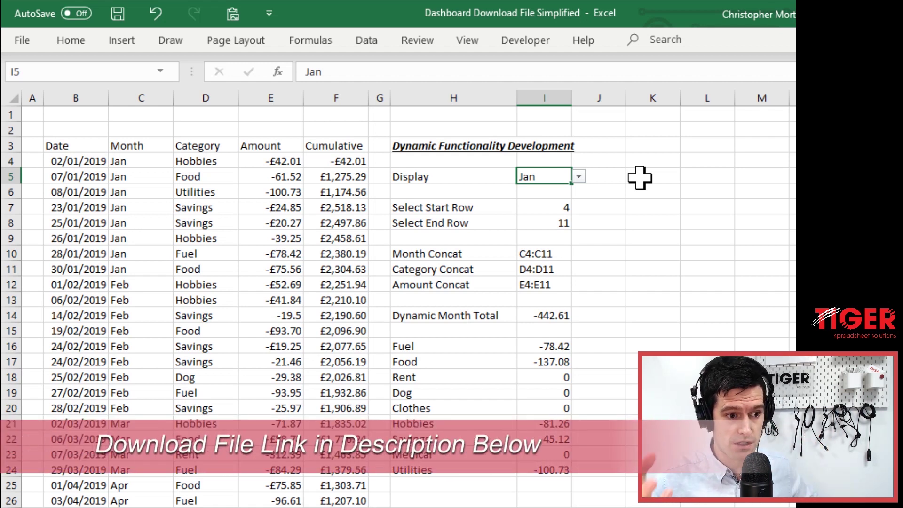
Check the first month in the data, then set the Display month in I5 to Mar
{"action": "left_click", "coordinate": [166, 166]}
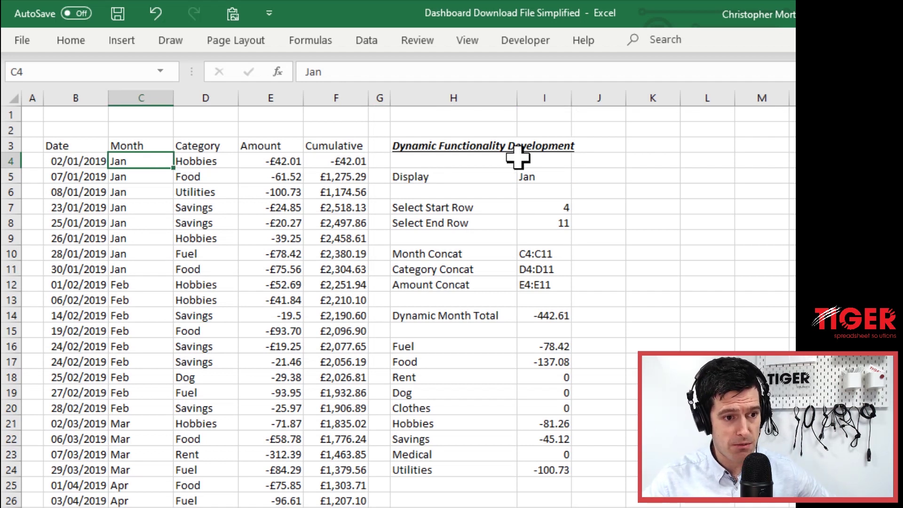
{"action": "left_click", "coordinate": [537, 177]}
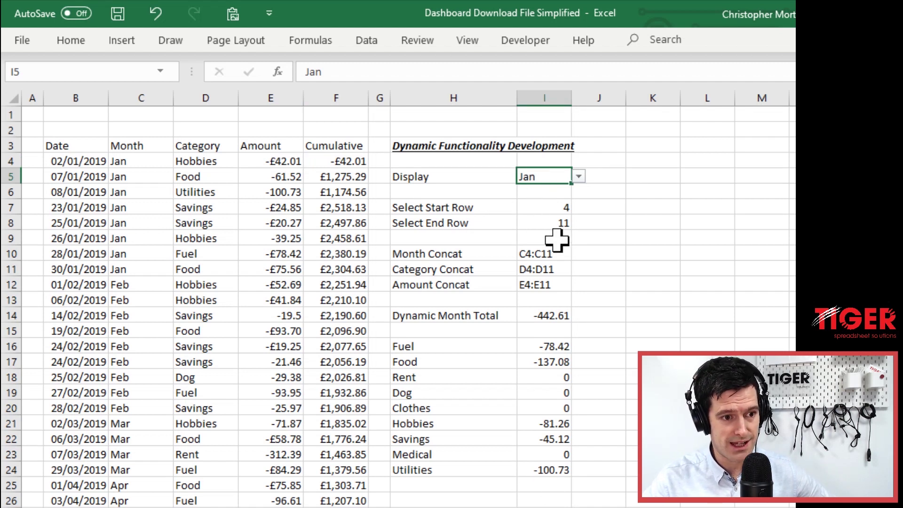
{"action": "left_click", "coordinate": [579, 177]}
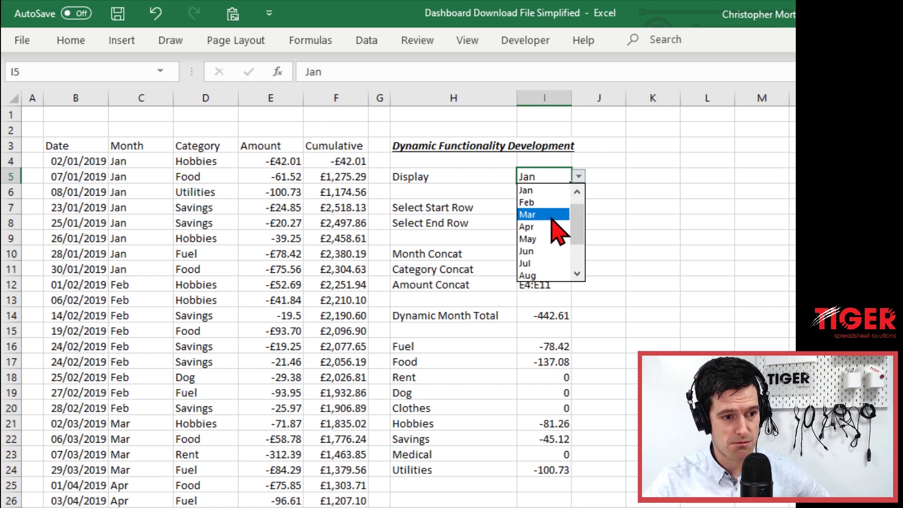
{"action": "left_click", "coordinate": [553, 215]}
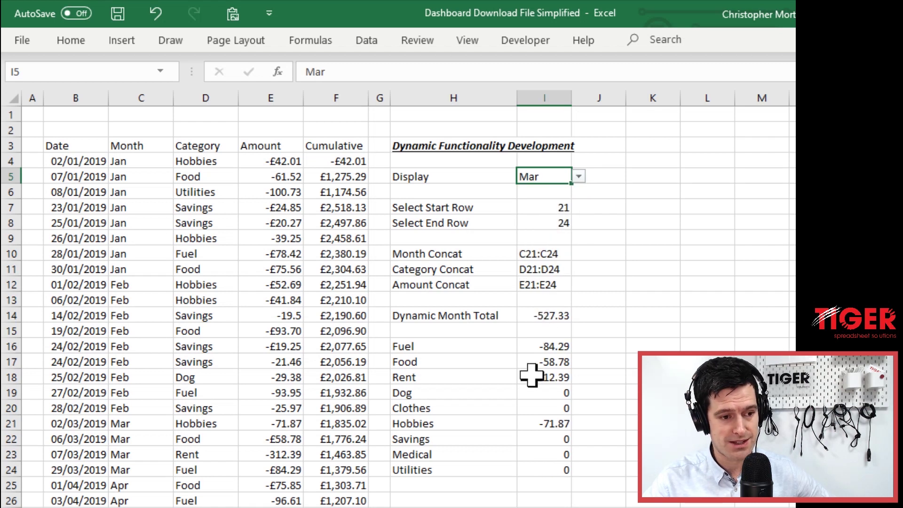
Review the month total and category total formulas, then set Display to Jun
{"action": "left_click", "coordinate": [545, 317]}
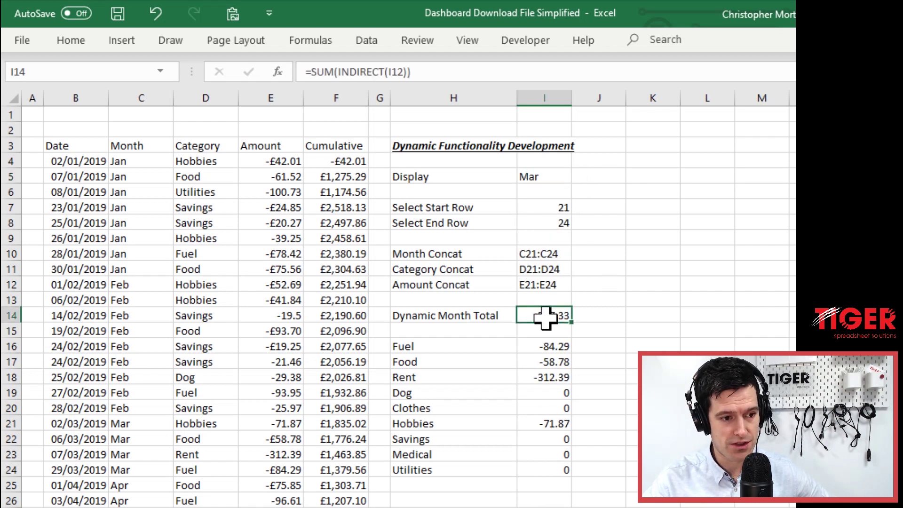
{"action": "left_click", "coordinate": [542, 346]}
{"action": "key", "text": "Down"}
{"action": "key", "text": "Down"}
{"action": "key", "text": "Down"}
{"action": "key", "text": "Up"}
{"action": "key", "text": "Up"}
{"action": "key", "text": "Up"}
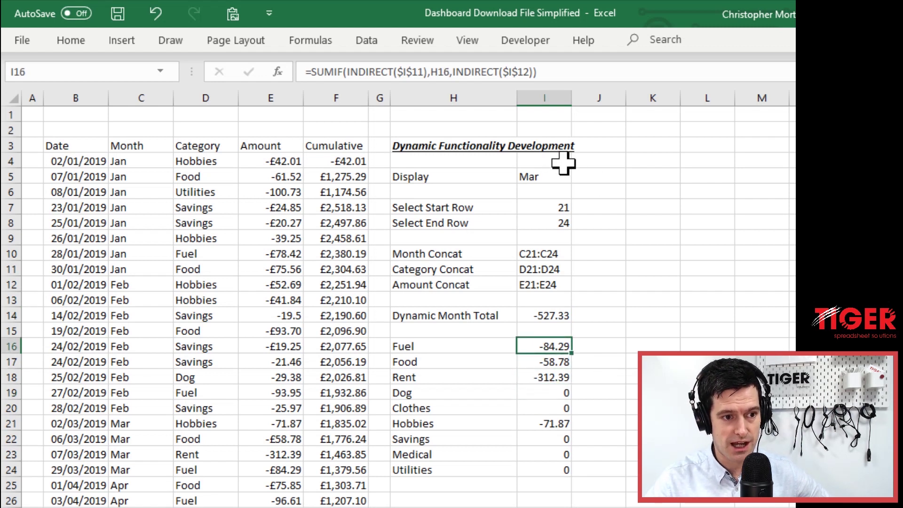
{"action": "left_click", "coordinate": [557, 177]}
{"action": "left_click", "coordinate": [579, 177]}
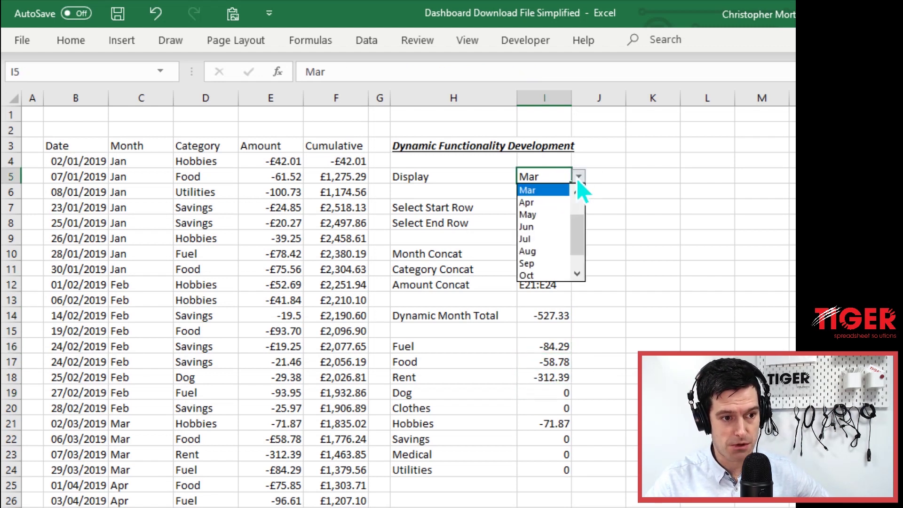
{"action": "left_click", "coordinate": [533, 226]}
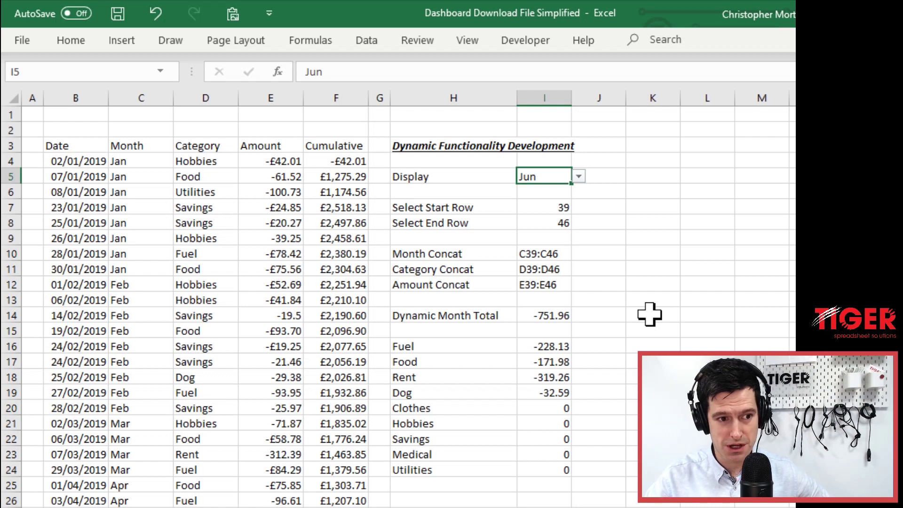
Clear the helper results from Select Start Row (I7) down to the Utilities total (I24)
{"action": "key", "text": "Down"}
{"action": "key", "text": "Down"}
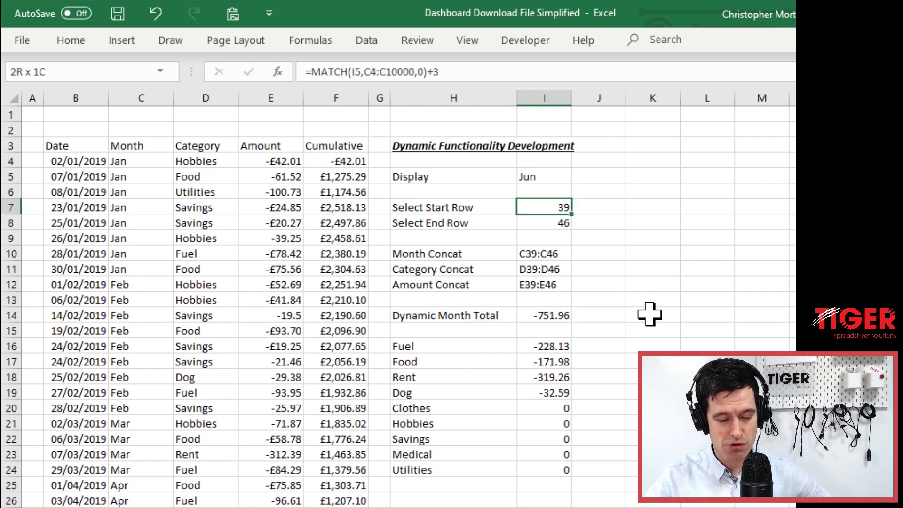
{"action": "key", "text": "shift+Down"}
{"action": "key", "text": "shift+Down"}
{"action": "key", "text": "shift+Down"}
{"action": "key", "text": "shift+Down"}
{"action": "key", "text": "shift+Down"}
{"action": "key", "text": "shift+Down"}
{"action": "key", "text": "shift+Down"}
{"action": "key", "text": "shift+Down"}
{"action": "key", "text": "shift+Down"}
{"action": "key", "text": "shift+Down"}
{"action": "key", "text": "shift+Down"}
{"action": "key", "text": "shift+Down"}
{"action": "key", "text": "shift+Down"}
{"action": "key", "text": "shift+Down"}
{"action": "key", "text": "shift+Down"}
{"action": "key", "text": "shift+Down"}
{"action": "key", "text": "shift+Down"}
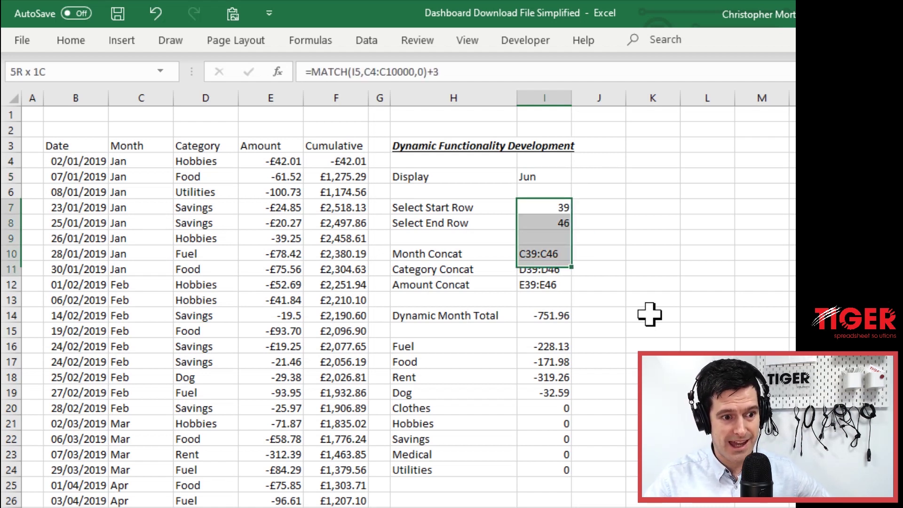
{"action": "key", "text": "Delete"}
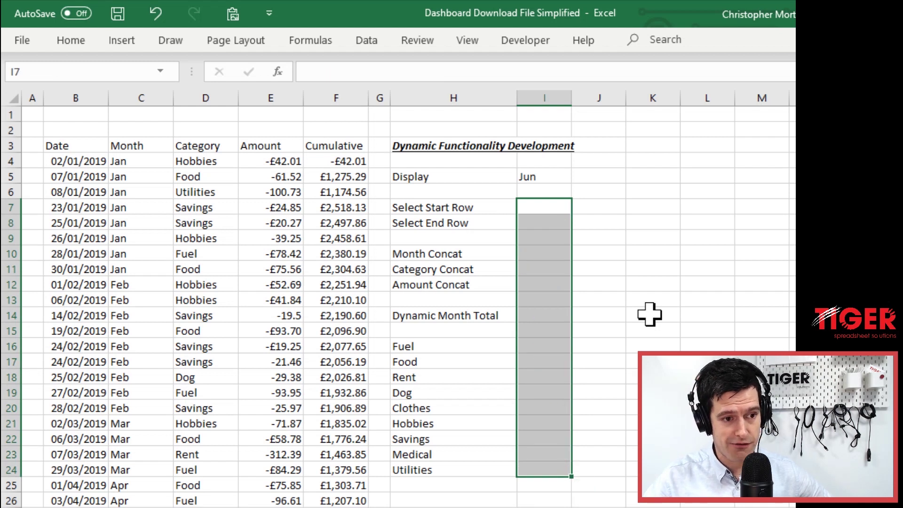
{"action": "key", "text": "Up"}
{"action": "key", "text": "Up"}
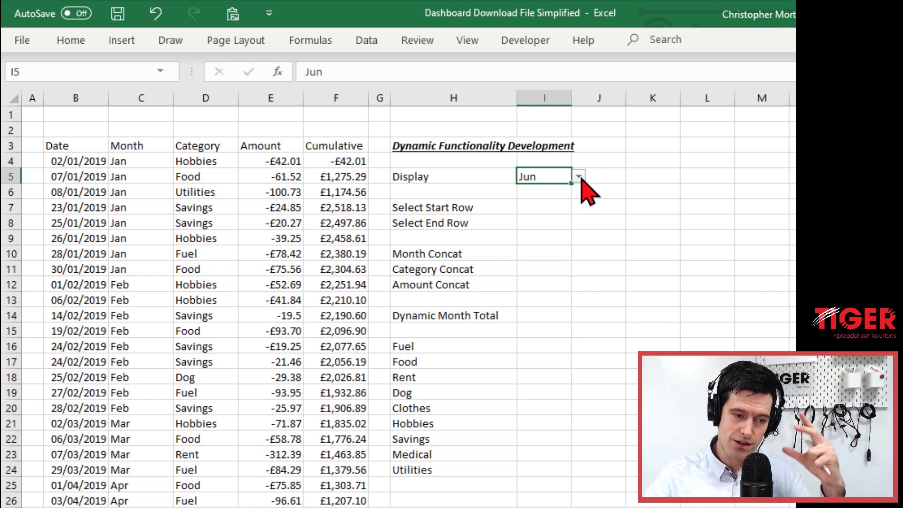
Review the emptied start row cell and the first date and month entries in the data
{"action": "left_click", "coordinate": [530, 209]}
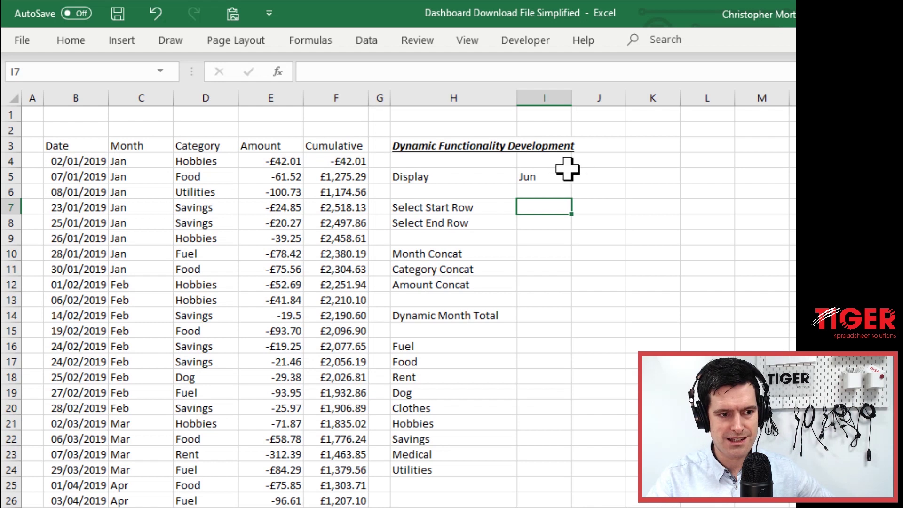
{"action": "left_click", "coordinate": [559, 179]}
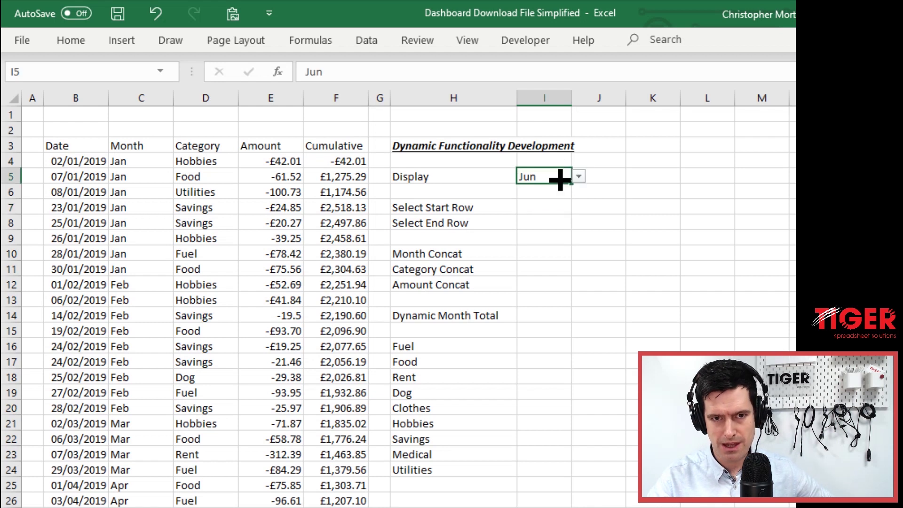
{"action": "left_click", "coordinate": [141, 163]}
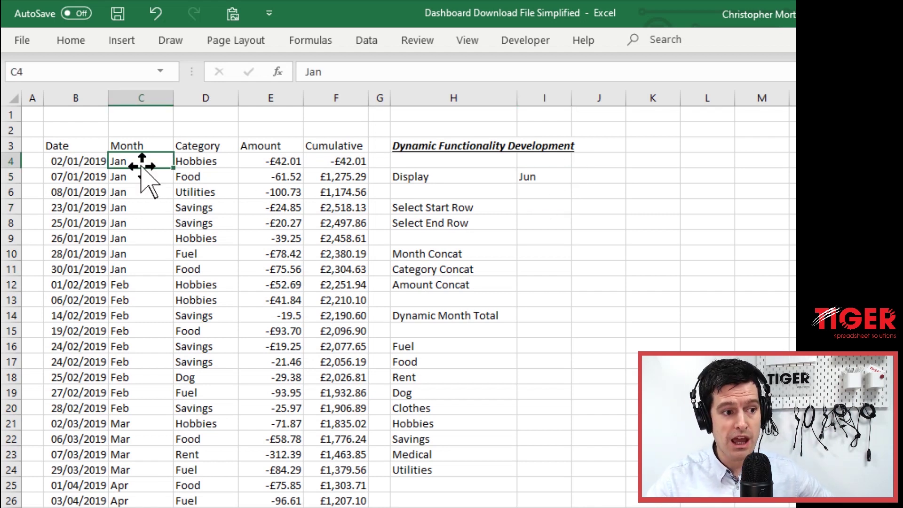
{"action": "key", "text": "Left"}
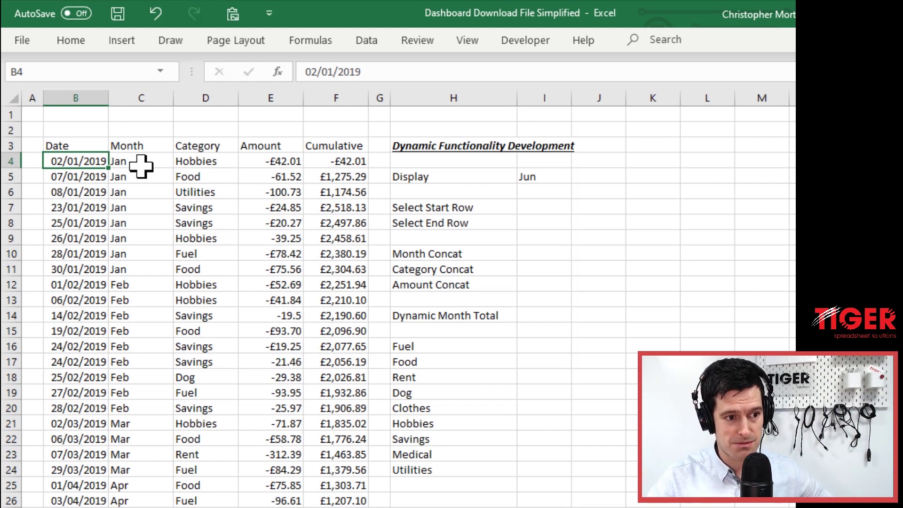
{"action": "key", "text": "Right"}
{"action": "key", "text": "Right"}
{"action": "key", "text": "Right"}
{"action": "key", "text": "Right"}
{"action": "key", "text": "Right"}
{"action": "key", "text": "Right"}
{"action": "key", "text": "Right"}
{"action": "key", "text": "Down"}
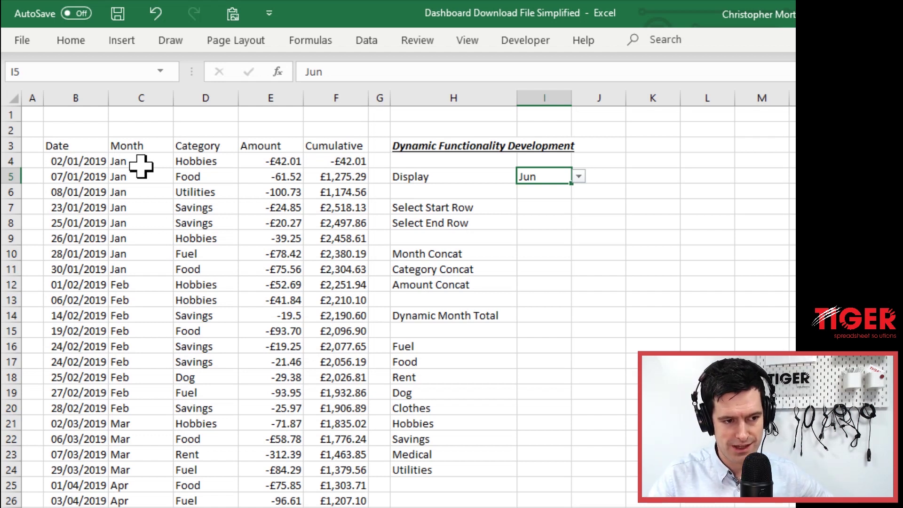
Start the Select Start Row formula in I7 as =MATCH($I$5, using the Display month as lookup value
{"action": "key", "text": "Down"}
{"action": "key", "text": "Down"}
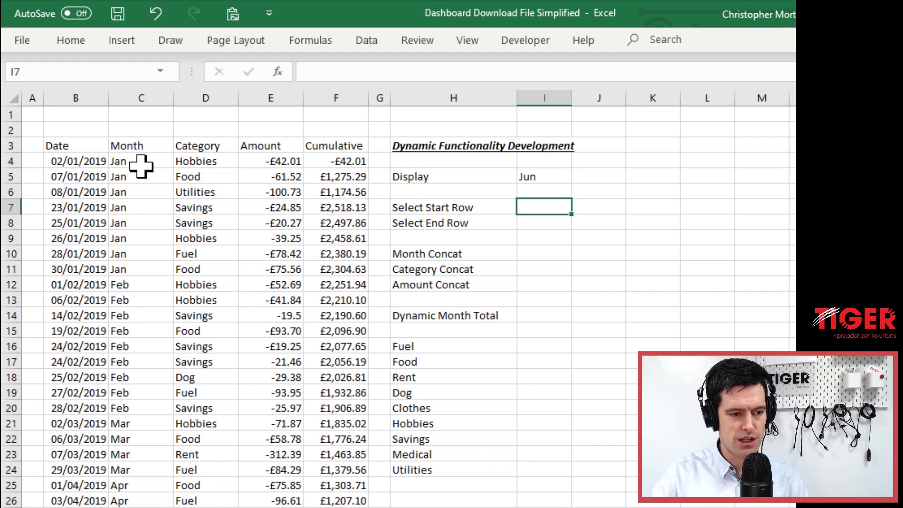
{"action": "type", "text": "=mat"}
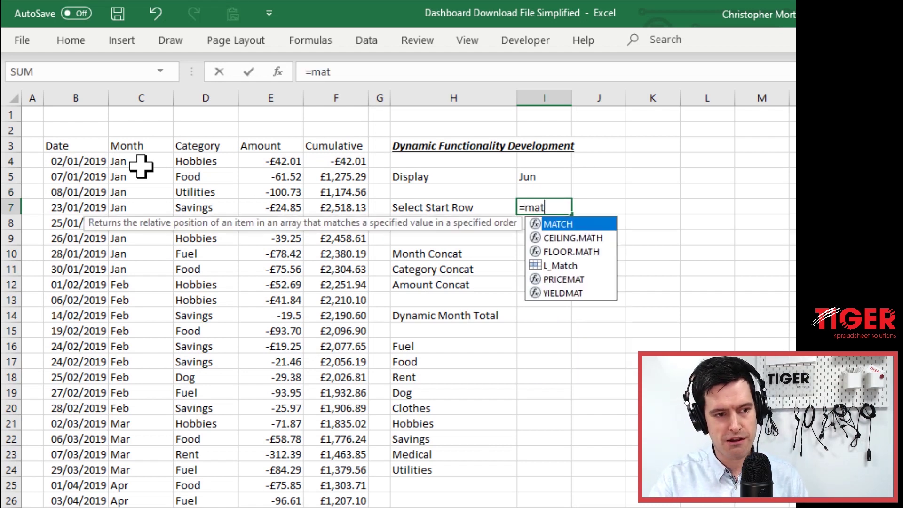
{"action": "type", "text": "ch("}
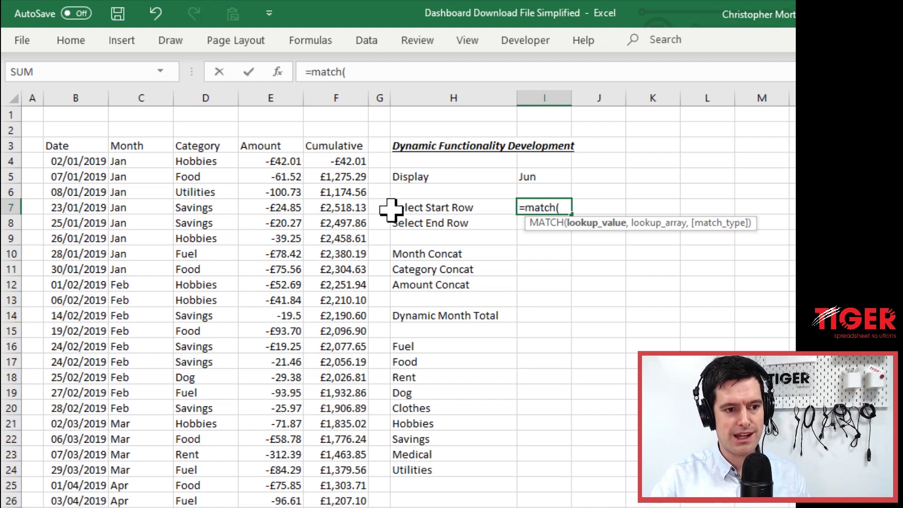
{"action": "left_click", "coordinate": [523, 177]}
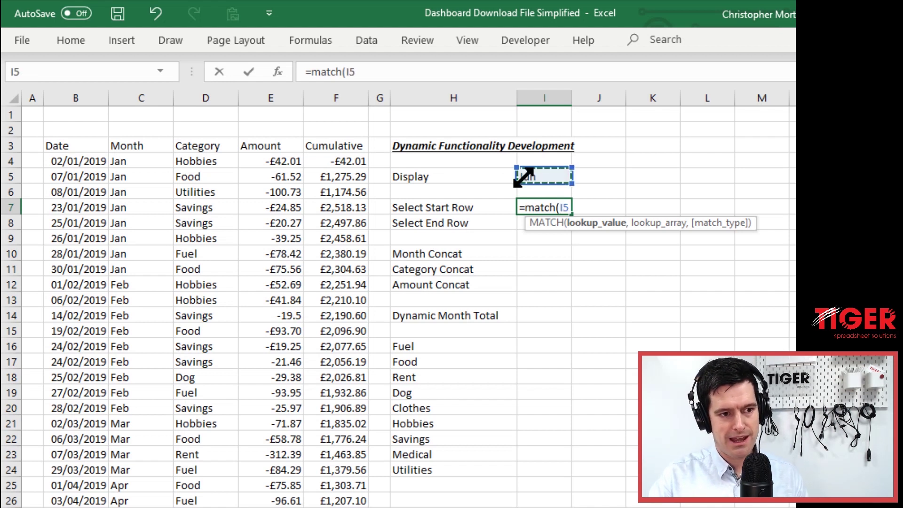
{"action": "key", "text": "F4"}
{"action": "type", "text": ","}
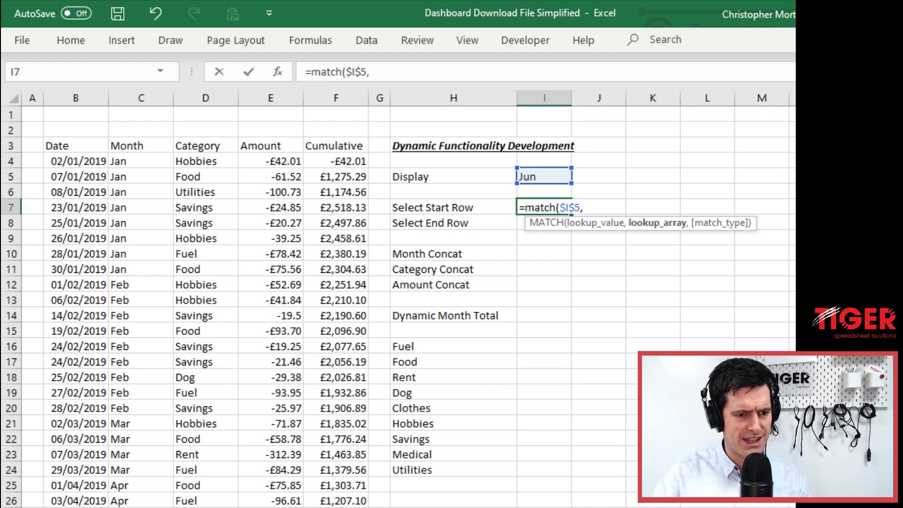
Complete the MATCH with lookup range C4:C10000 and exact match 0
{"action": "key", "text": "Left"}
{"action": "key", "text": "Left"}
{"action": "key", "text": "Left"}
{"action": "key", "text": "Left"}
{"action": "key", "text": "Left"}
{"action": "key", "text": "Left"}
{"action": "key", "text": "Left"}
{"action": "key", "text": "Up"}
{"action": "key", "text": "Up"}
{"action": "key", "text": "Up"}
{"action": "key", "text": "Right"}
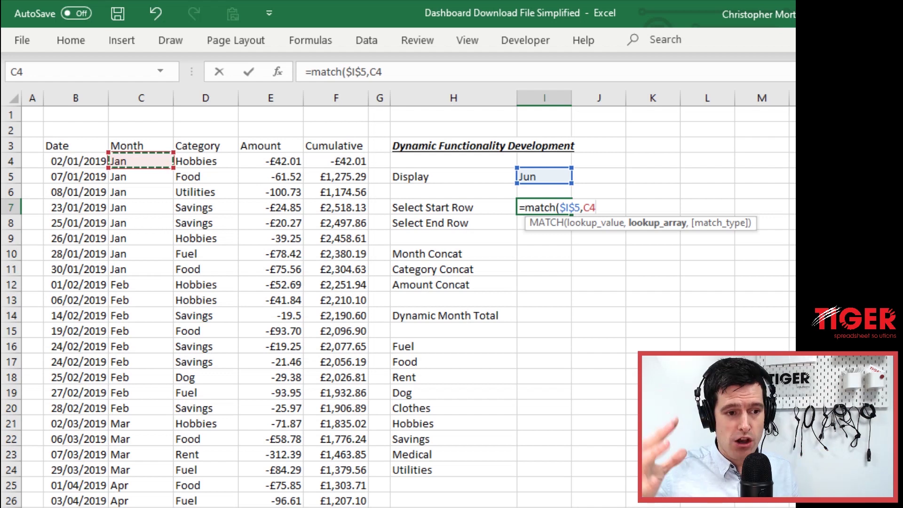
{"action": "type", "text": ":C4C100"}
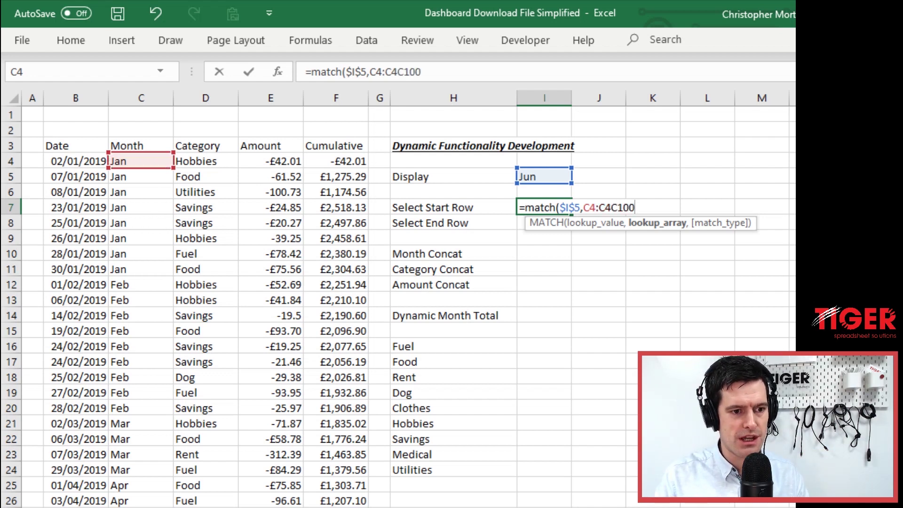
{"action": "key", "text": "BackSpace"}
{"action": "key", "text": "BackSpace"}
{"action": "type", "text": "100"}
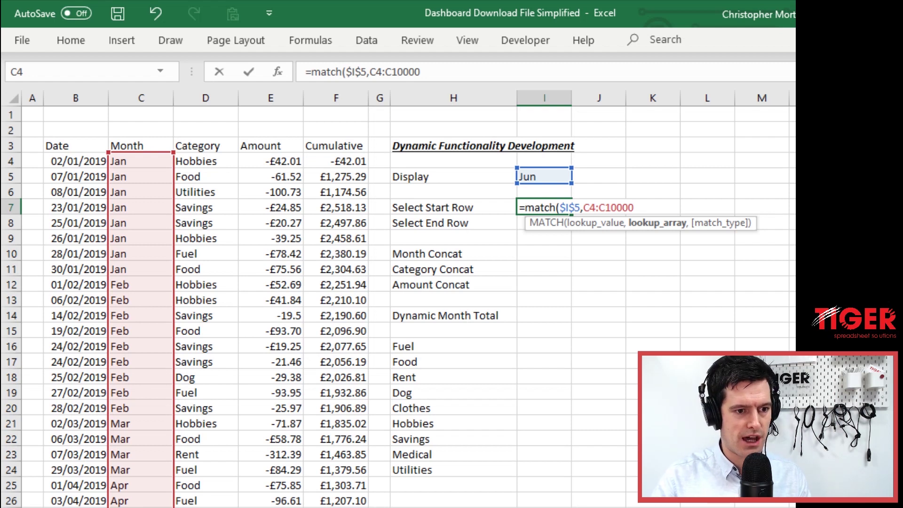
{"action": "type", "text": ","}
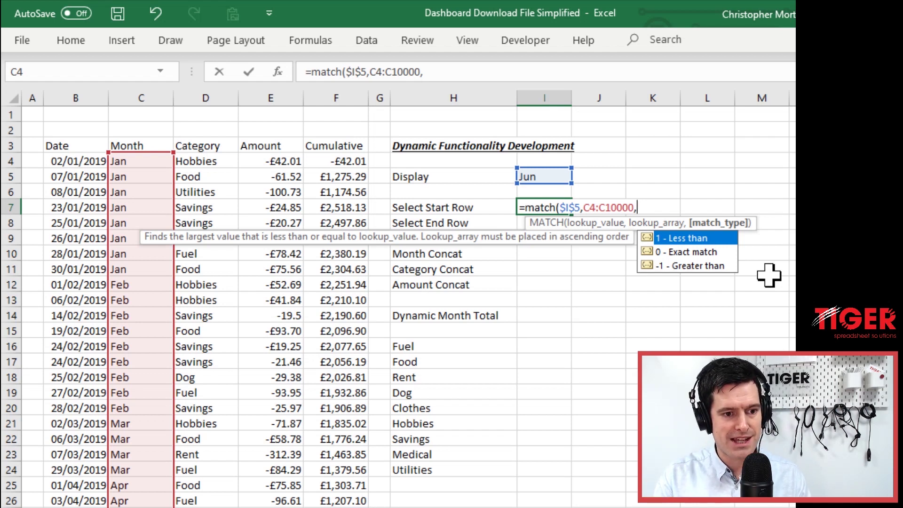
{"action": "type", "text": "0"}
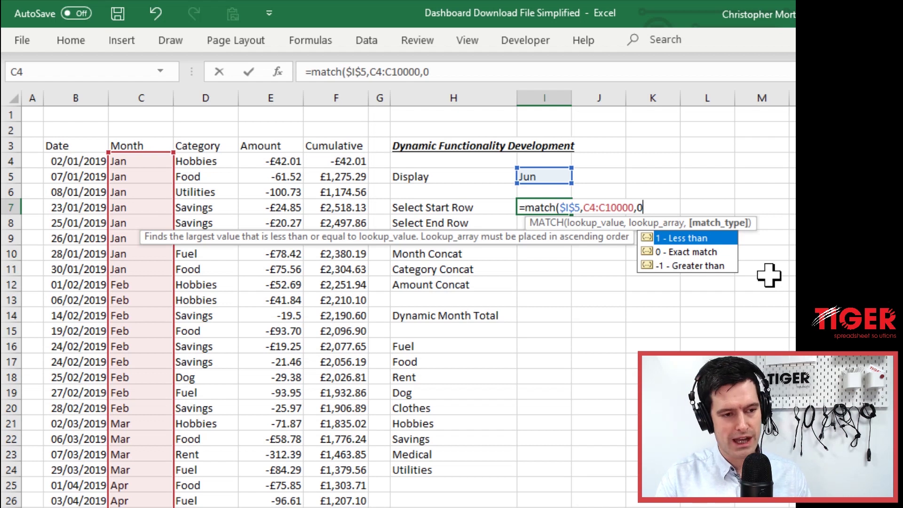
{"action": "type", "text": ")"}
Enter the MATCH formula and label K5 'Assumption:'
{"action": "key", "text": "Return"}
{"action": "key", "text": "Up"}
{"action": "key", "text": "Up"}
{"action": "key", "text": "Up"}
{"action": "key", "text": "Right"}
{"action": "key", "text": "Right"}
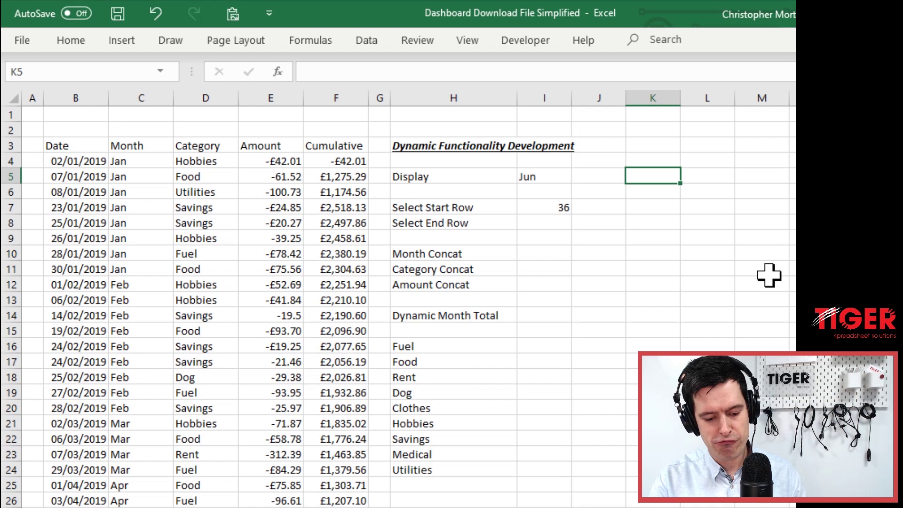
{"action": "type", "text": "Assumptio"}
{"action": "key", "text": "BackSpace"}
{"action": "type", "text": "tion:"}
{"action": "key", "text": "Return"}
Write 'Max 10 000 rows of data' under the Assumption label in K6
{"action": "type", "text": "Ms"}
{"action": "key", "text": "BackSpace"}
{"action": "type", "text": "ax 1"}
{"action": "key", "text": "BackSpace"}
{"action": "key", "text": "BackSpace"}
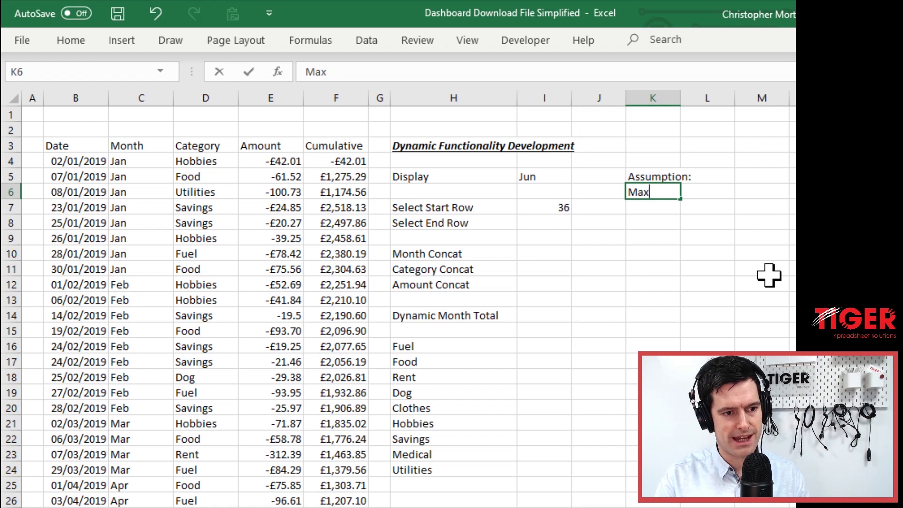
{"action": "type", "text": "10 0"}
{"action": "key", "text": "BackSpace"}
{"action": "type", "text": "000 rows"}
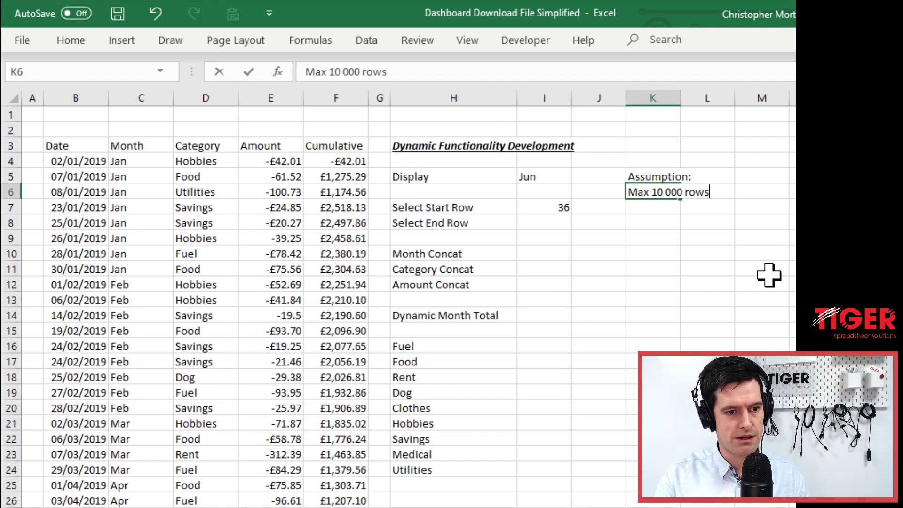
{"action": "type", "text": " of datat"}
{"action": "key", "text": "Return"}
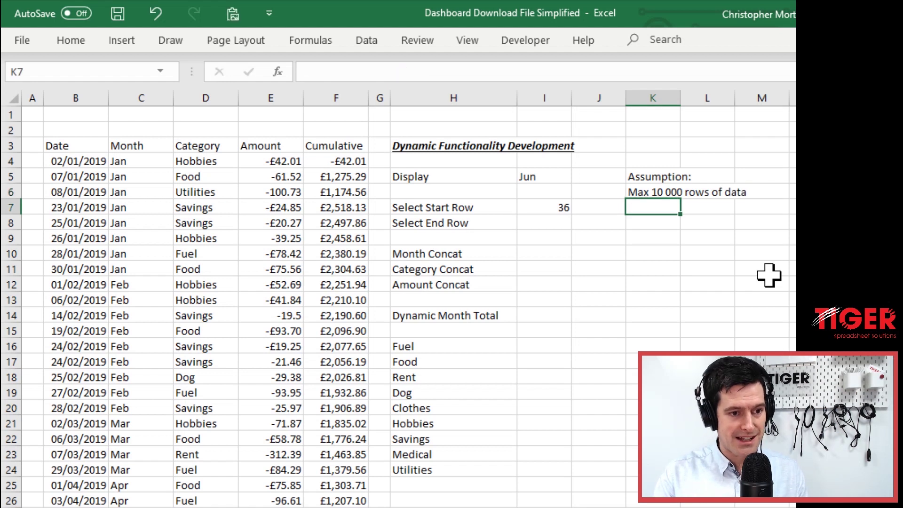
{"action": "key", "text": "Left"}
{"action": "key", "text": "Left"}
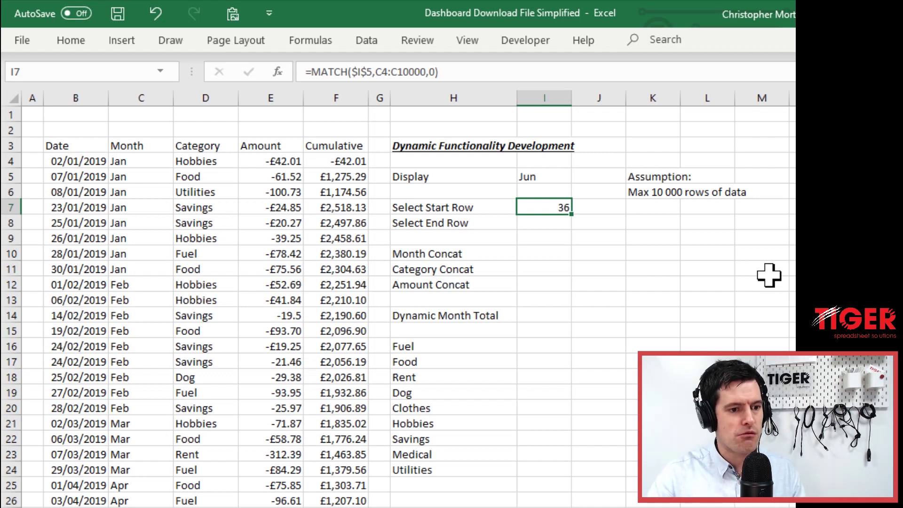
Set the Display month to Jan, then to Feb, watching Select Start Row update
{"action": "left_click", "coordinate": [594, 221]}
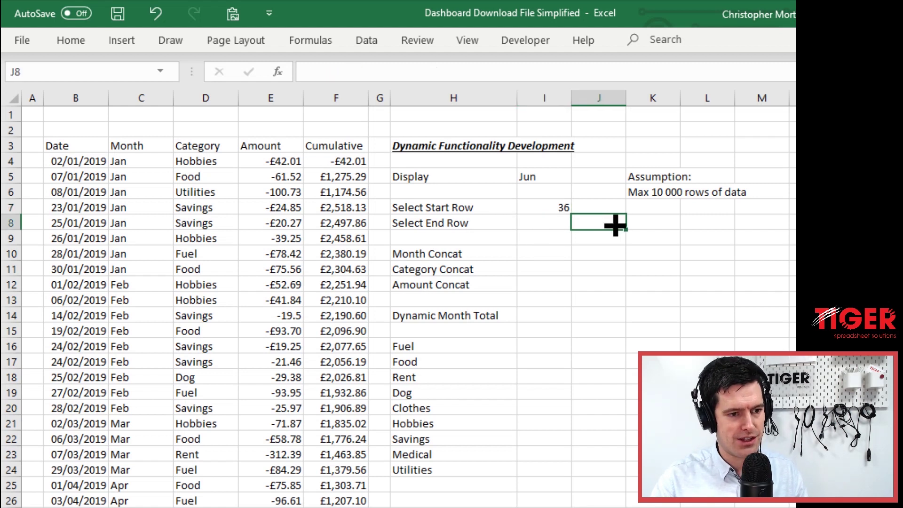
{"action": "left_click", "coordinate": [564, 207]}
{"action": "left_click", "coordinate": [549, 176]}
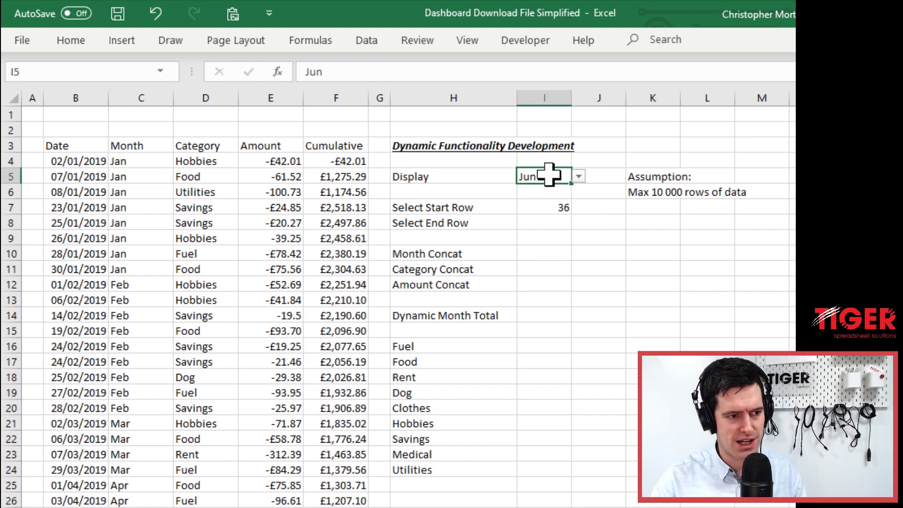
{"action": "left_click", "coordinate": [578, 177]}
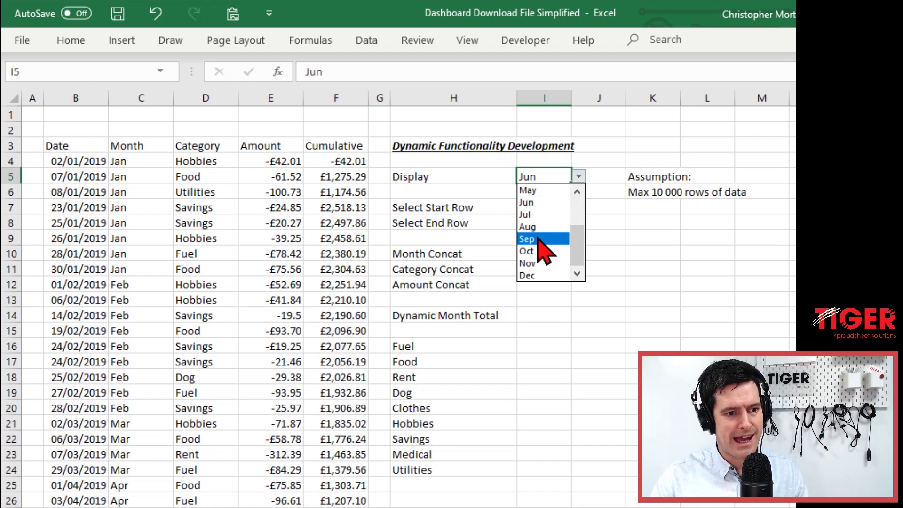
{"action": "left_click_drag", "start_coordinate": [578, 244], "coordinate": [577, 201]}
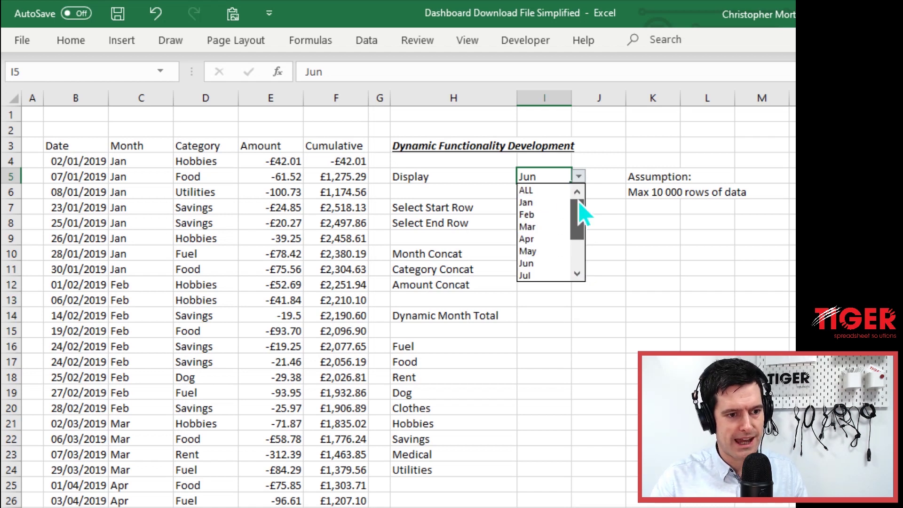
{"action": "left_click", "coordinate": [546, 203]}
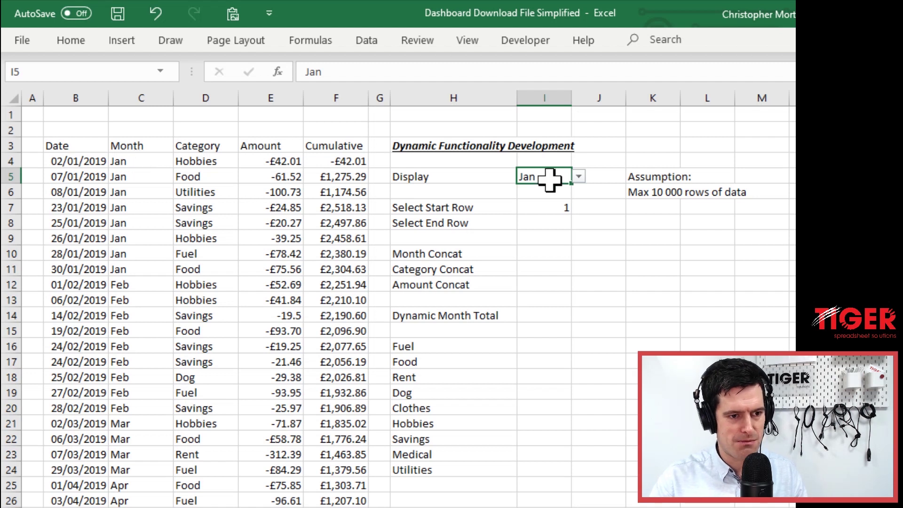
{"action": "left_click", "coordinate": [578, 176]}
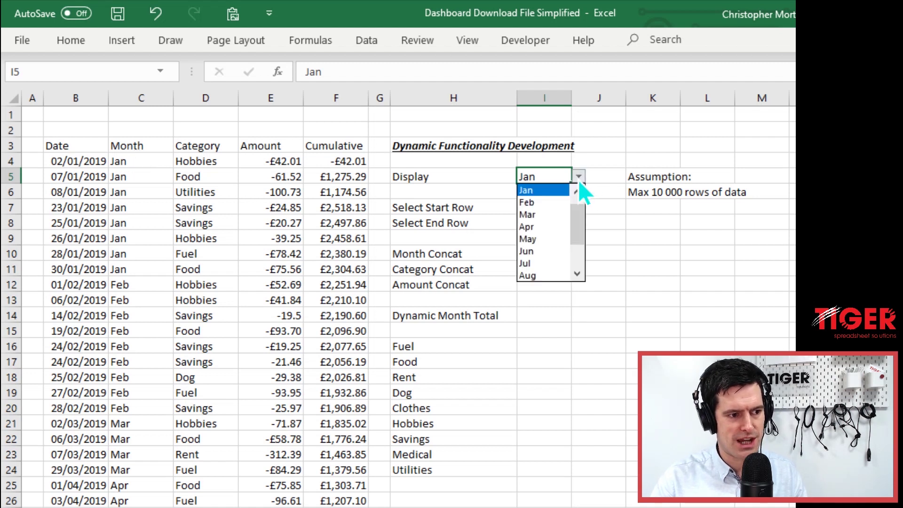
{"action": "left_click", "coordinate": [556, 202]}
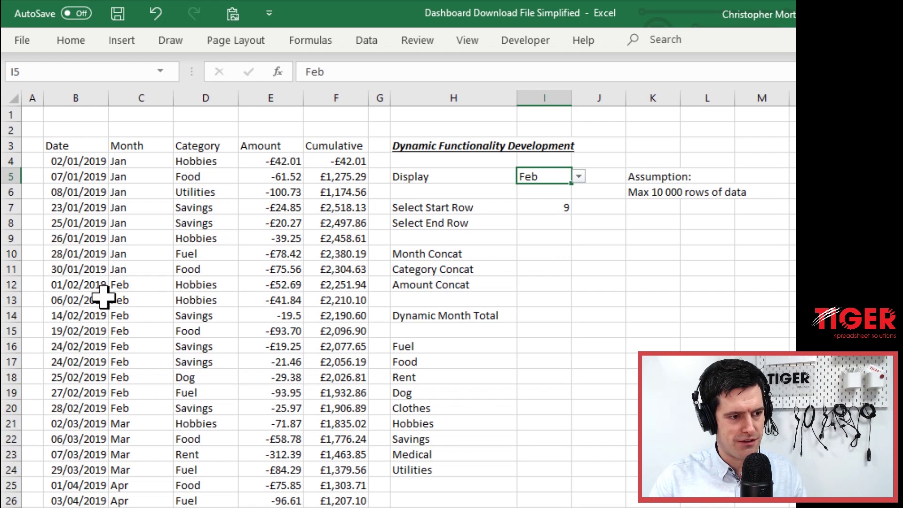
Compare against the Month column by selecting the Jan entries up from the first Feb row
{"action": "left_click", "coordinate": [133, 270]}
{"action": "key", "text": "Down"}
{"action": "key", "text": "shift+Up"}
{"action": "key", "text": "shift+Up"}
{"action": "key", "text": "shift+Up"}
{"action": "key", "text": "shift+Up"}
{"action": "key", "text": "shift+Up"}
{"action": "key", "text": "shift+Up"}
{"action": "key", "text": "shift+Up"}
{"action": "key", "text": "shift+Up"}
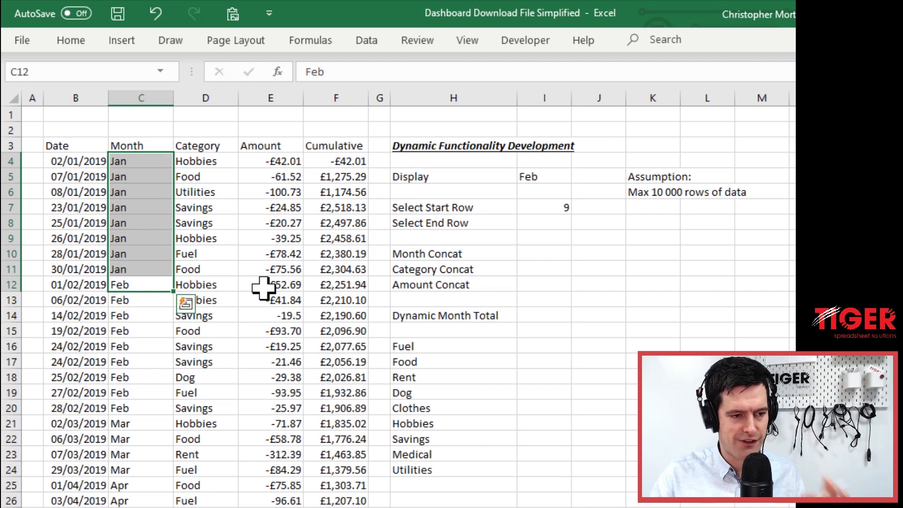
{"action": "key", "text": "Down"}
{"action": "key", "text": "Up"}
{"action": "key", "text": "Up"}
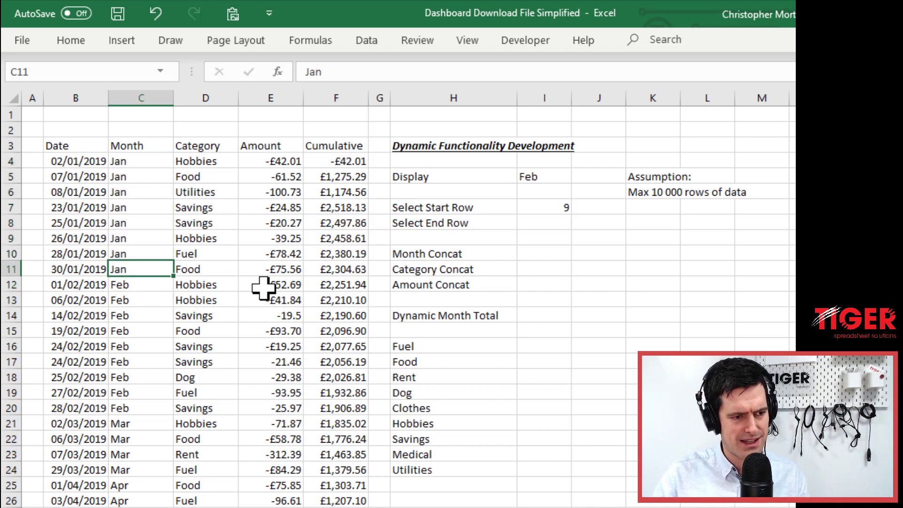
Set the Display month back to Jan so Select Start Row returns 1
{"action": "left_click", "coordinate": [553, 177]}
{"action": "left_click", "coordinate": [579, 177]}
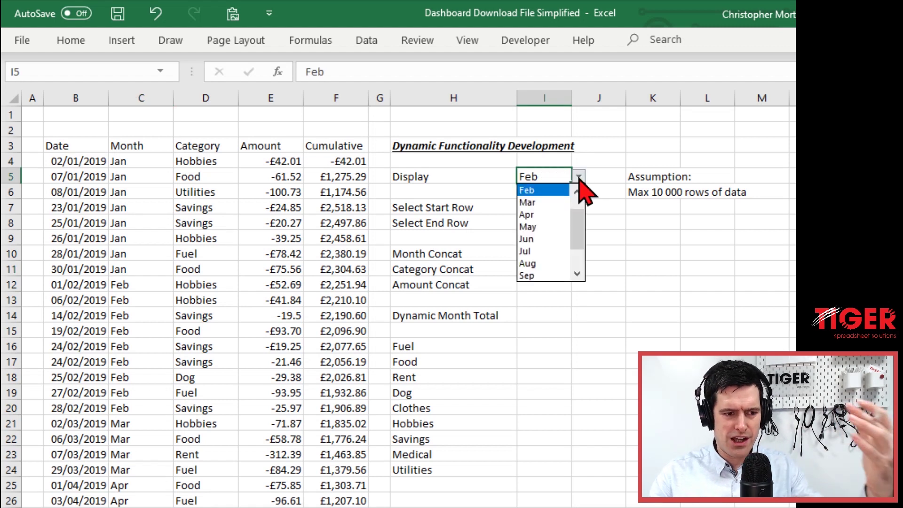
{"action": "left_click_drag", "start_coordinate": [579, 242], "coordinate": [579, 222]}
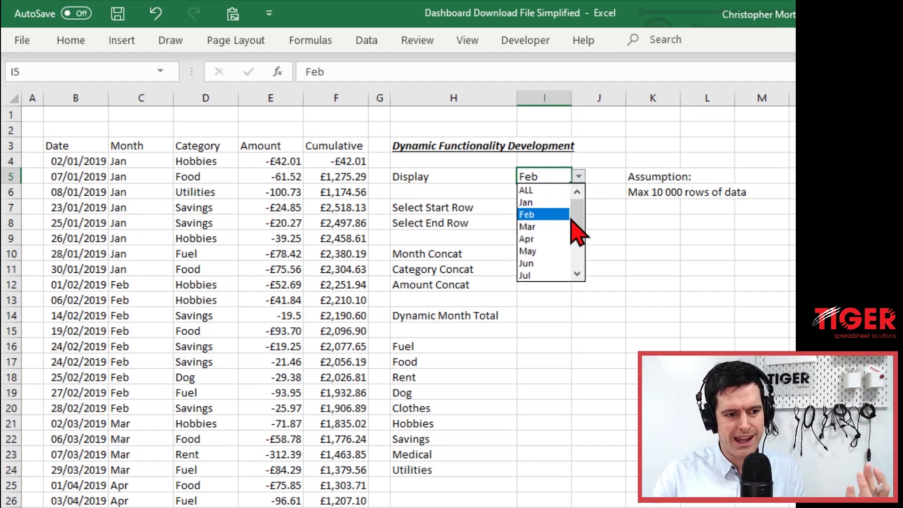
{"action": "left_click", "coordinate": [546, 203]}
{"action": "left_click", "coordinate": [536, 207]}
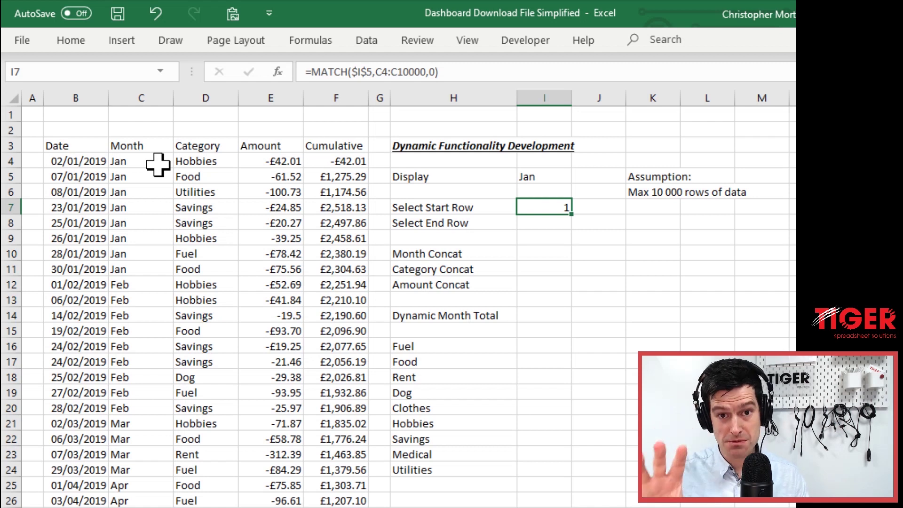
Append +3 to the Select Start Row MATCH formula so Jan returns sheet row 4
{"action": "left_click", "coordinate": [467, 73]}
{"action": "type", "text": "+3"}
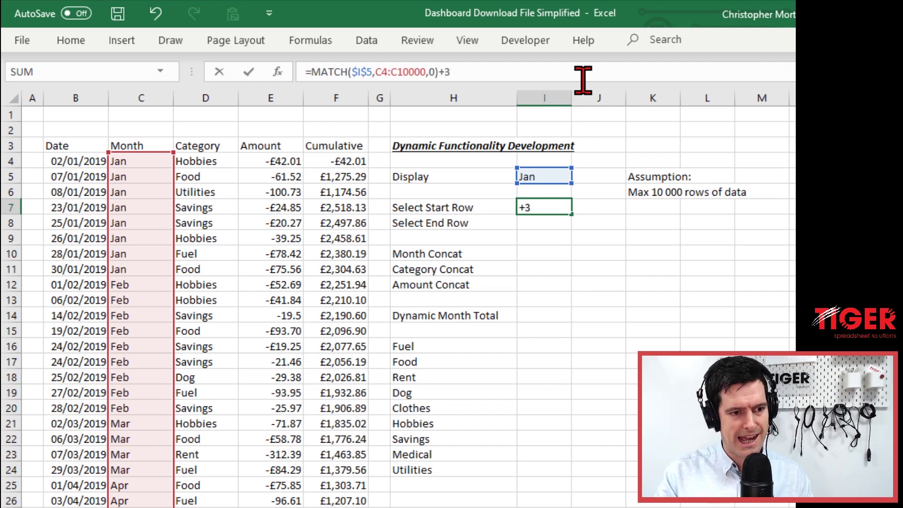
{"action": "key", "text": "Return"}
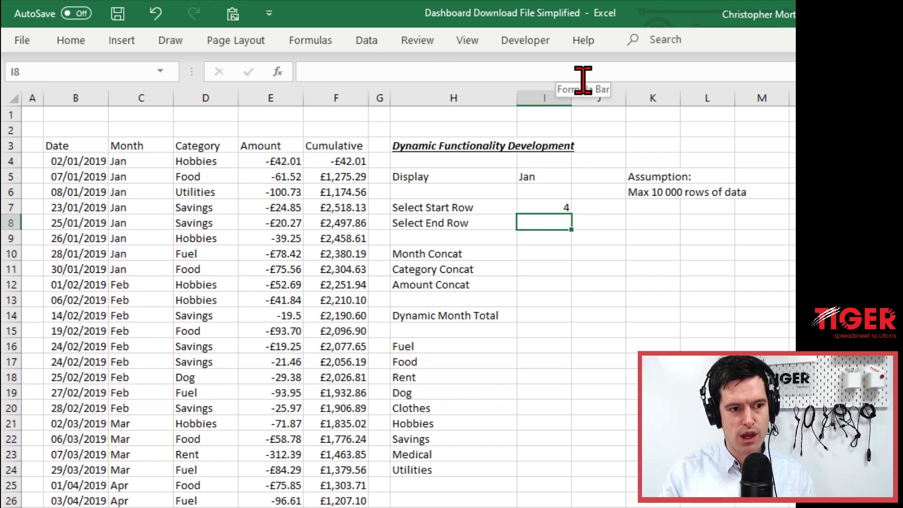
{"action": "key", "text": "Up"}
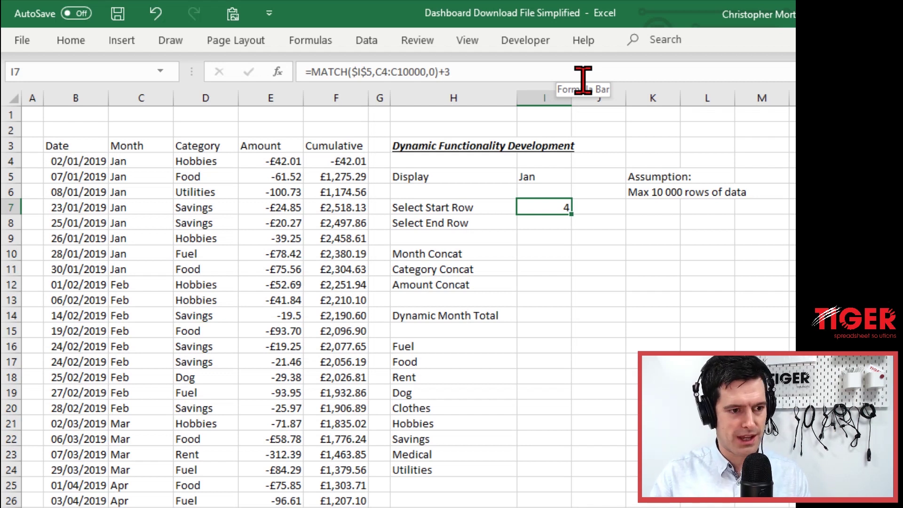
{"action": "key", "text": "Down"}
{"action": "key", "text": "Up"}
{"action": "key", "text": "Down"}
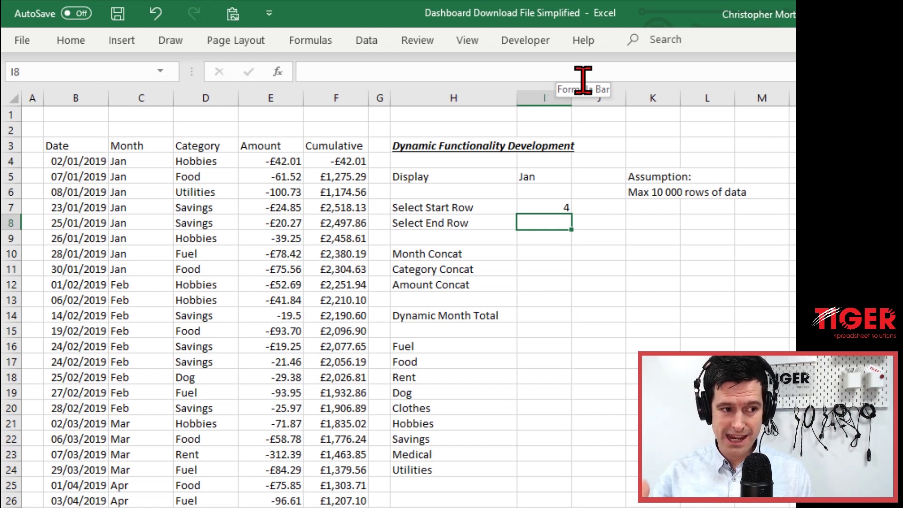
{"action": "key", "text": "Left"}
{"action": "key", "text": "Left"}
{"action": "key", "text": "Left"}
{"action": "key", "text": "Left"}
{"action": "key", "text": "Left"}
{"action": "key", "text": "Left"}
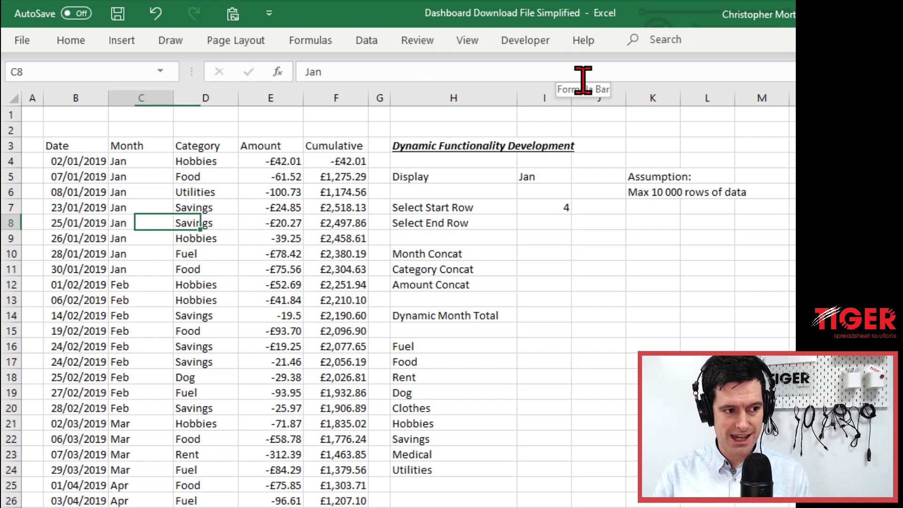
{"action": "key", "text": "Down"}
{"action": "key", "text": "Down"}
{"action": "key", "text": "Down"}
{"action": "key", "text": "shift+space"}
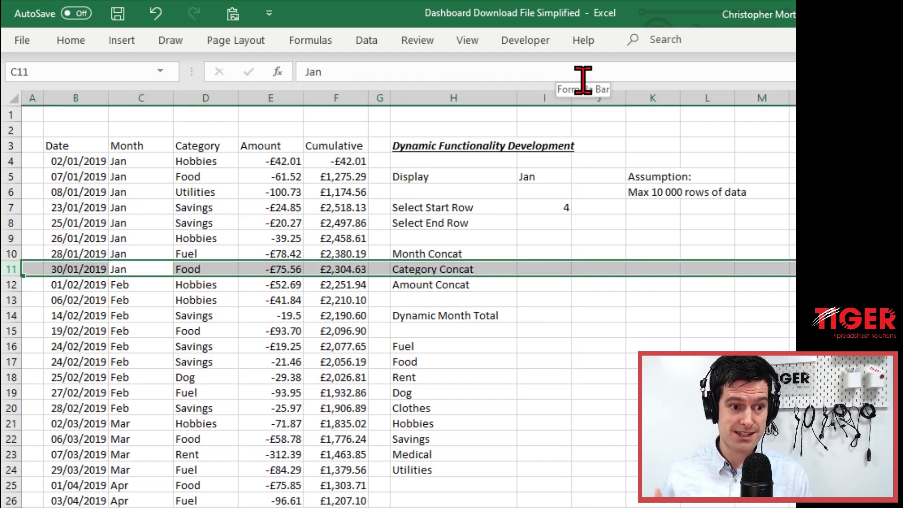
{"action": "key", "text": "Up"}
{"action": "key", "text": "Up"}
{"action": "key", "text": "Up"}
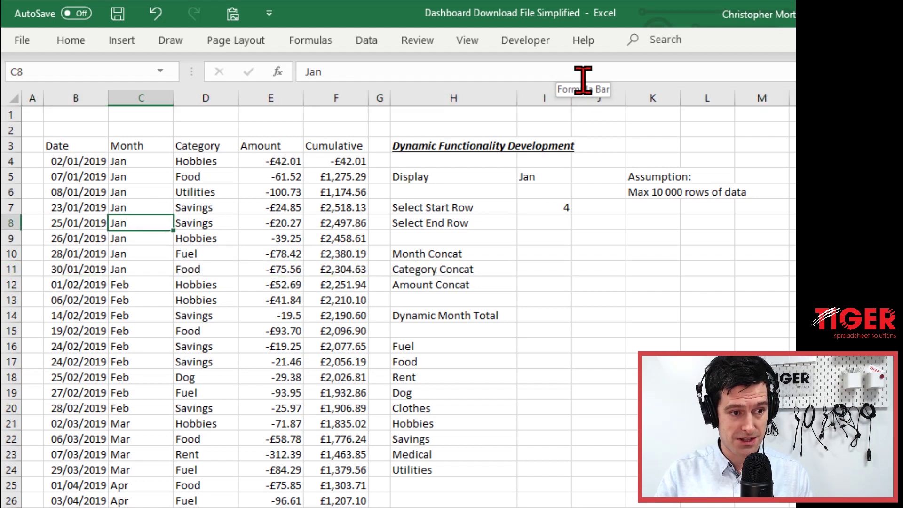
{"action": "key", "text": "Right"}
{"action": "key", "text": "Right"}
{"action": "key", "text": "Right"}
{"action": "key", "text": "Right"}
{"action": "key", "text": "Right"}
{"action": "key", "text": "Right"}
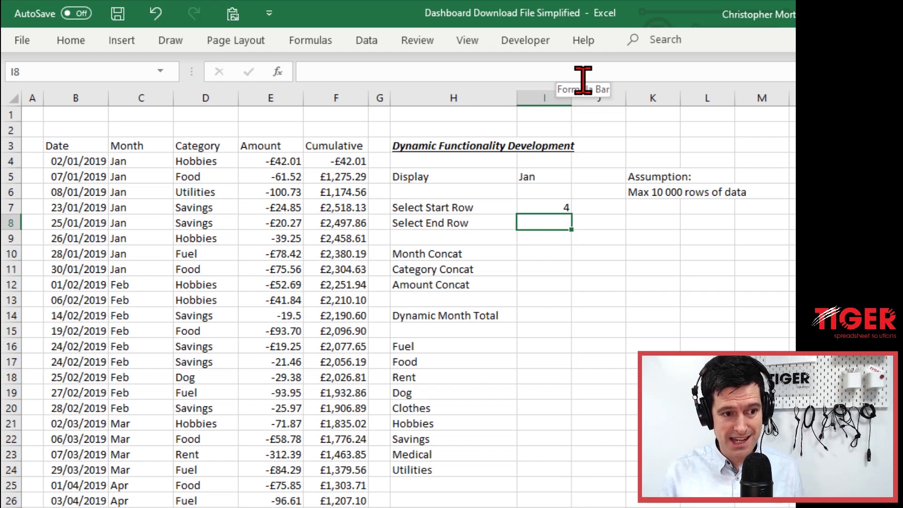
{"action": "key", "text": "Up"}
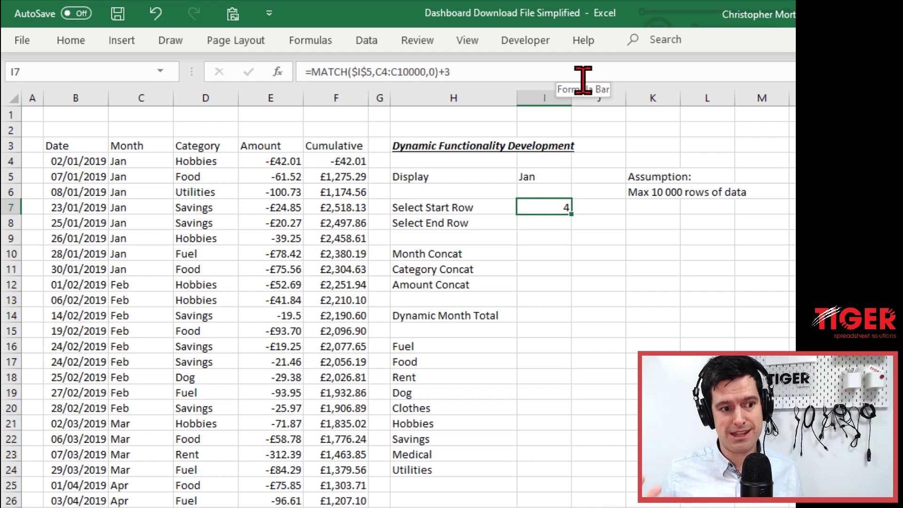
{"action": "key", "text": "Return"}
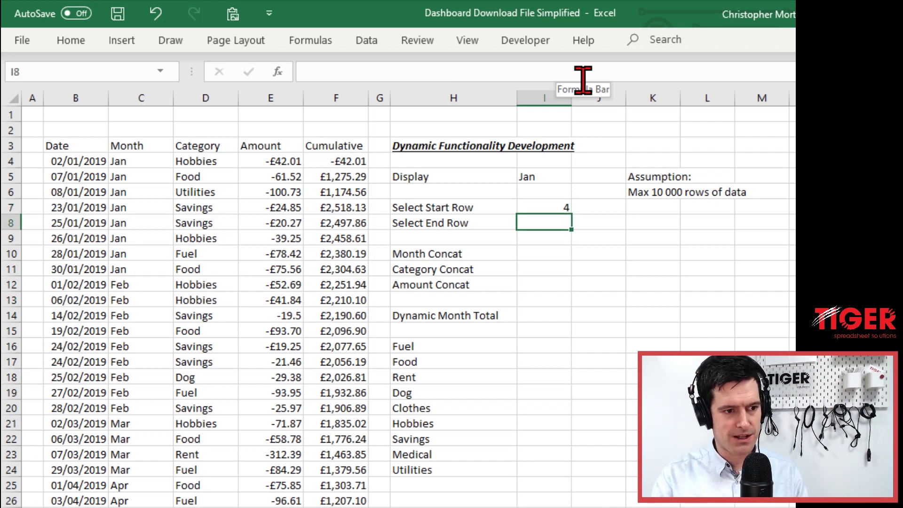
Enter =COUNTIF(C4:C10000,$I$5) as Select End Row in I8, returning 8 for Jan
{"action": "type", "text": "=co"}
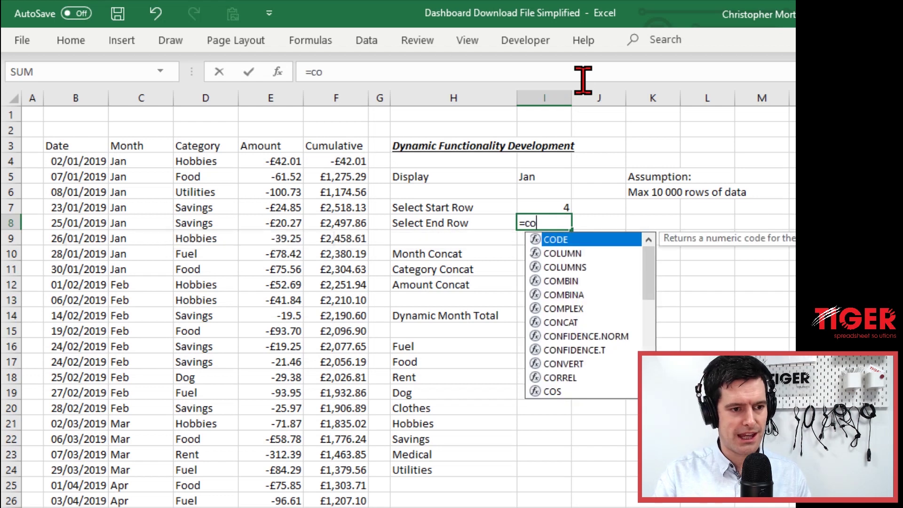
{"action": "type", "text": "untif"}
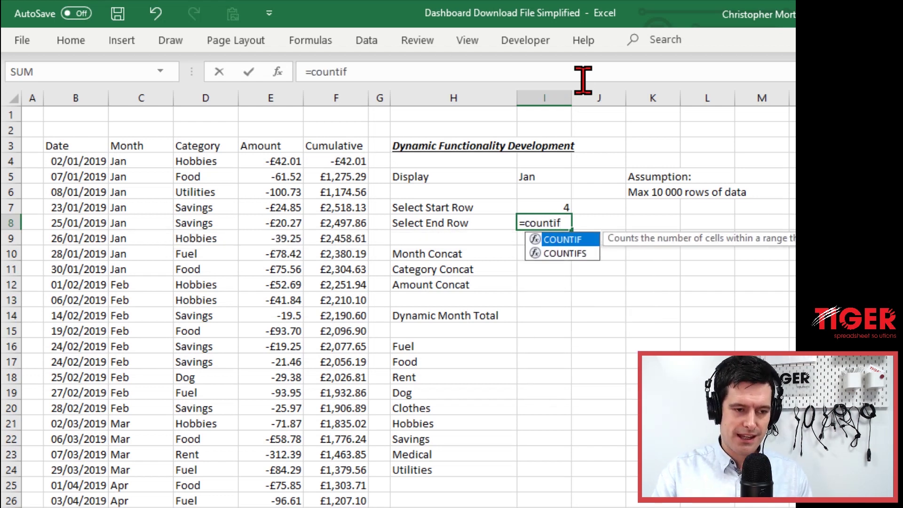
{"action": "type", "text": "("}
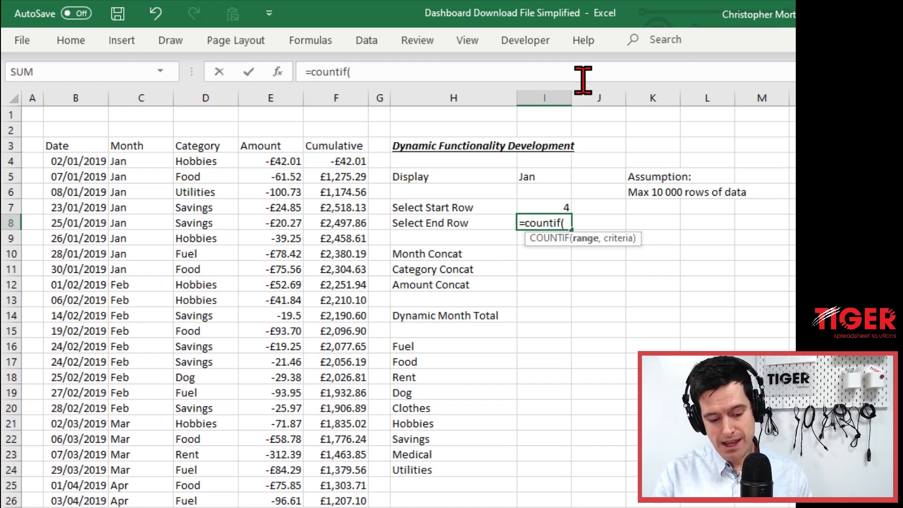
{"action": "type", "text": "C"}
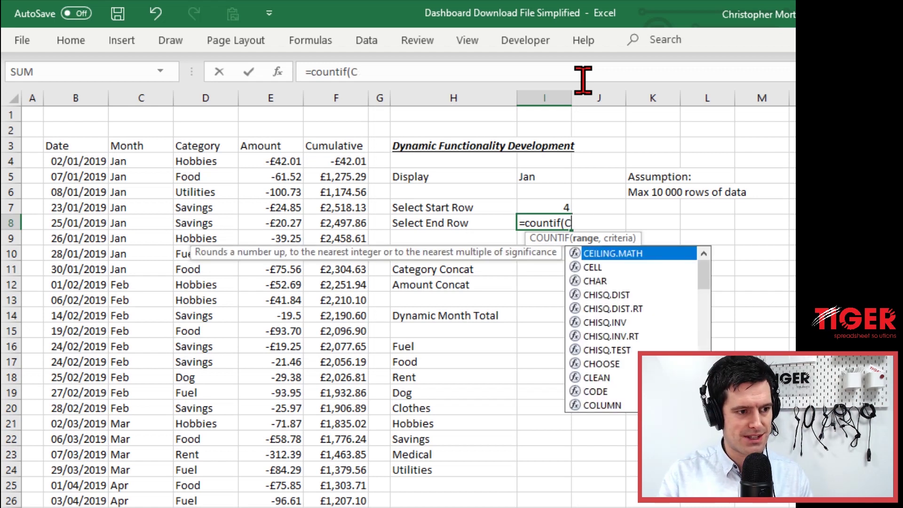
{"action": "type", "text": "4"}
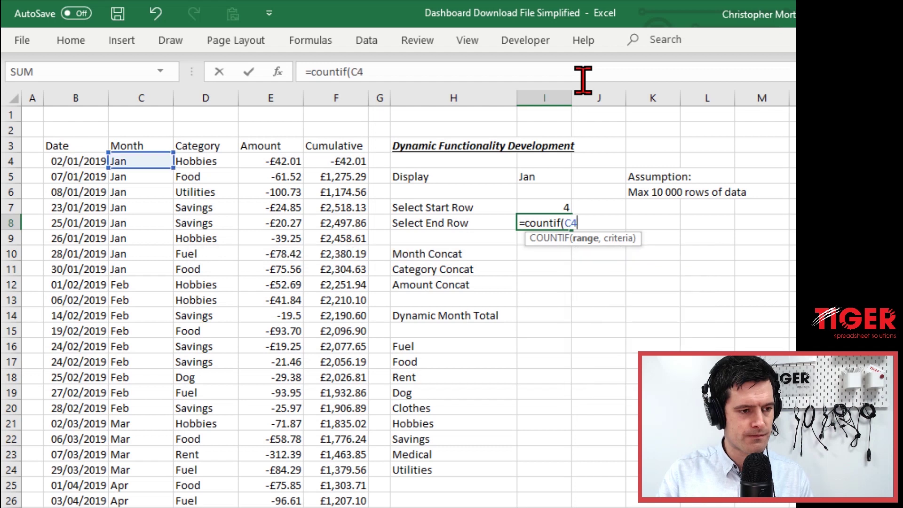
{"action": "type", "text": ":C10"}
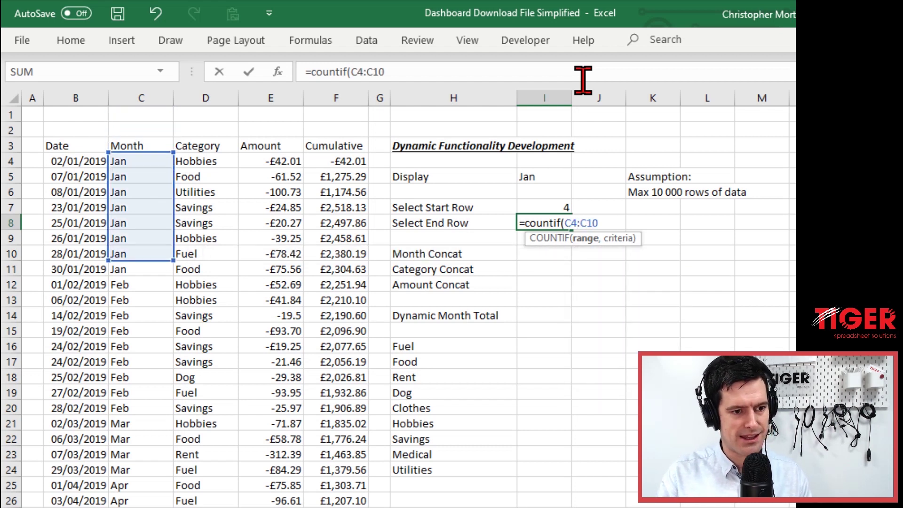
{"action": "type", "text": "000"}
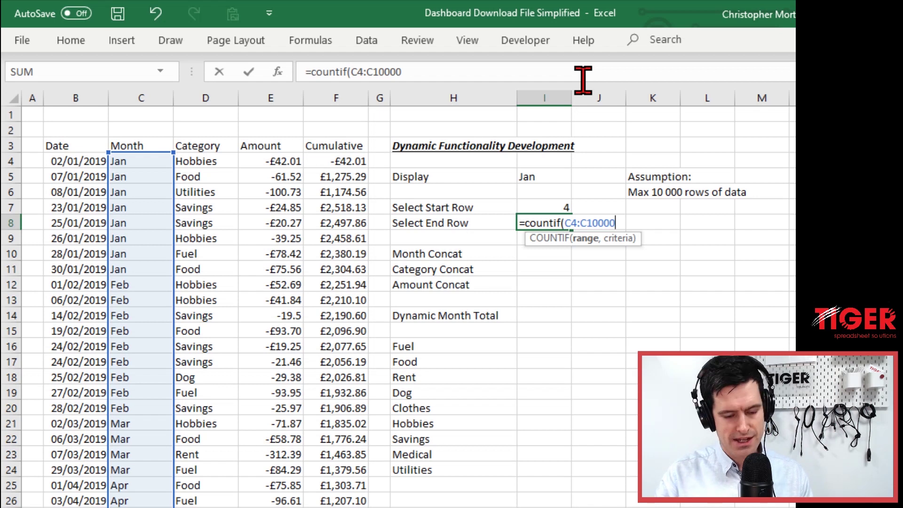
{"action": "type", "text": ","}
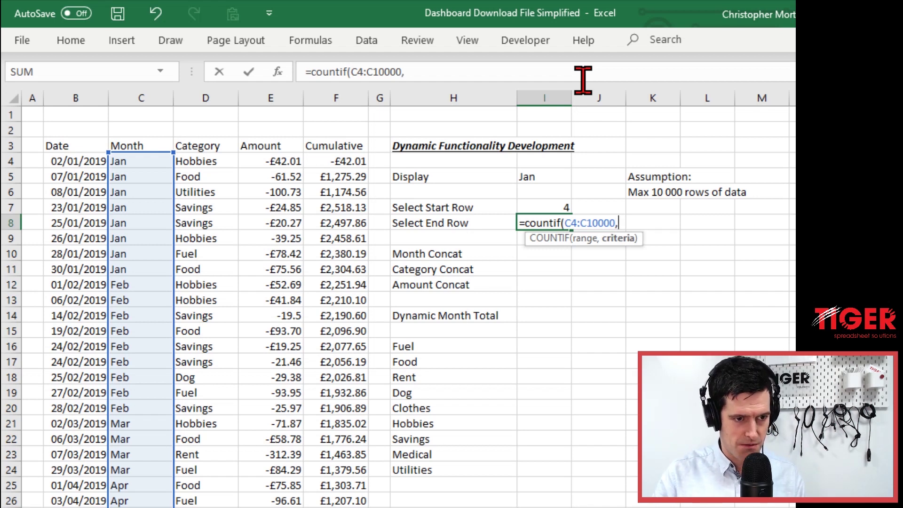
{"action": "key", "text": "Up"}
{"action": "key", "text": "Up"}
{"action": "key", "text": "Up"}
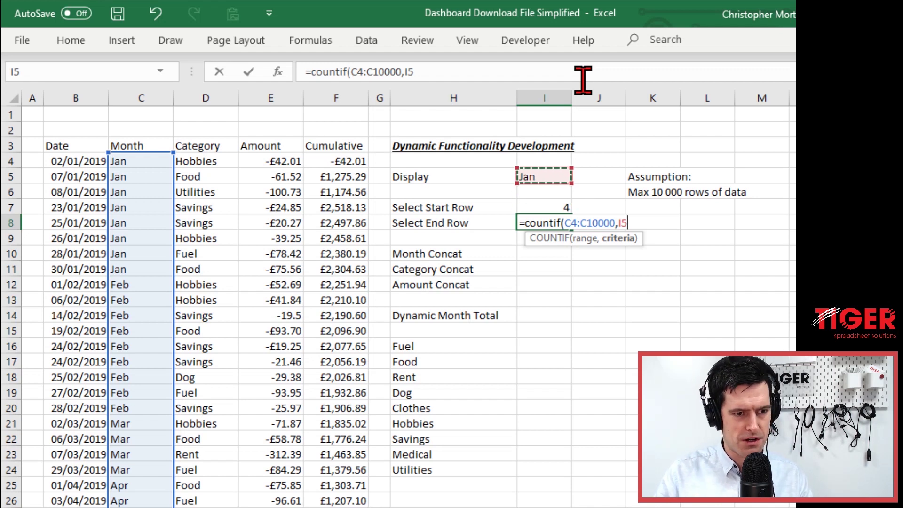
{"action": "key", "text": "F4"}
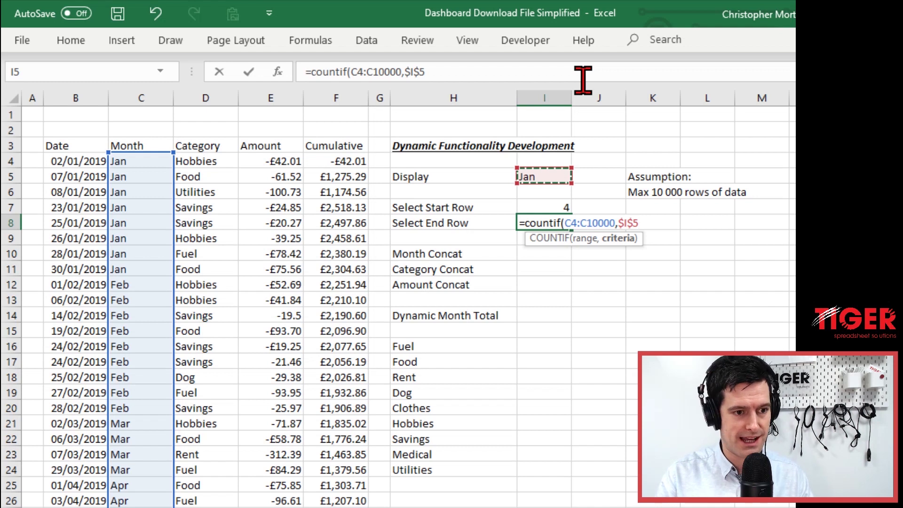
{"action": "type", "text": ")"}
{"action": "key", "text": "Return"}
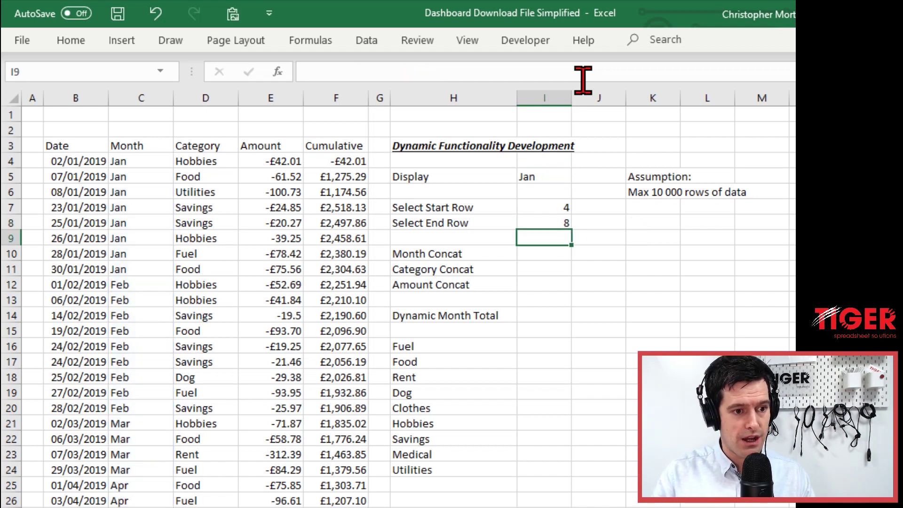
Select the Jan entries from C4 to C11 to verify the count of 8
{"action": "key", "text": "Up"}
{"action": "key", "text": "Left"}
{"action": "key", "text": "Left"}
{"action": "key", "text": "Left"}
{"action": "key", "text": "Left"}
{"action": "key", "text": "Left"}
{"action": "key", "text": "Left"}
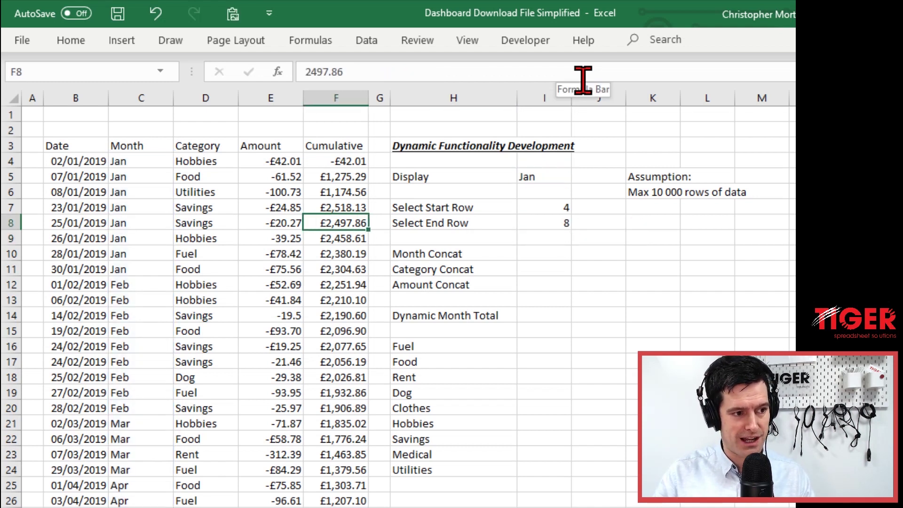
{"action": "key", "text": "Left"}
{"action": "key", "text": "Up"}
{"action": "key", "text": "Up"}
{"action": "key", "text": "Up"}
{"action": "key", "text": "Right"}
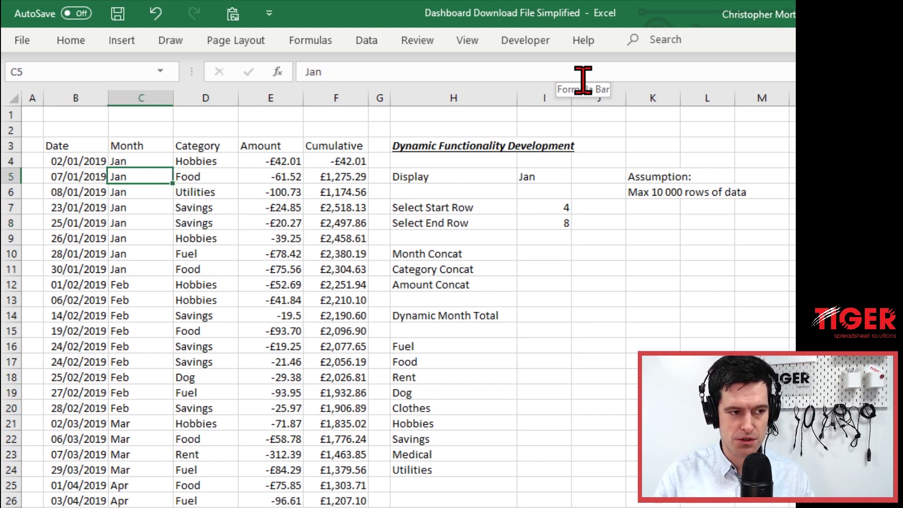
{"action": "key", "text": "Up"}
{"action": "key", "text": "shift+Down"}
{"action": "key", "text": "shift+Down"}
{"action": "key", "text": "shift+Down"}
{"action": "key", "text": "shift+Down"}
{"action": "key", "text": "shift+Down"}
{"action": "key", "text": "shift+Down"}
{"action": "key", "text": "shift+Down"}
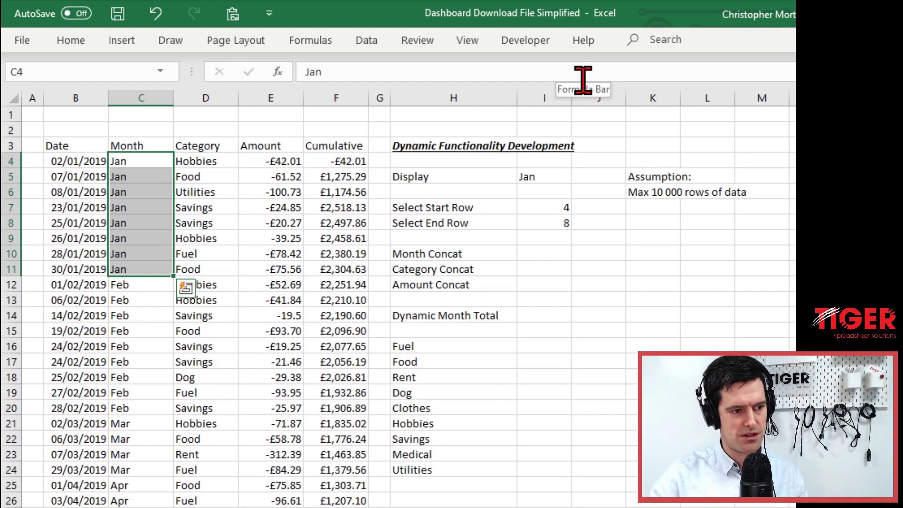
Switch the Display month to Feb, giving start row 12 and end-row count 9
{"action": "left_click", "coordinate": [528, 178]}
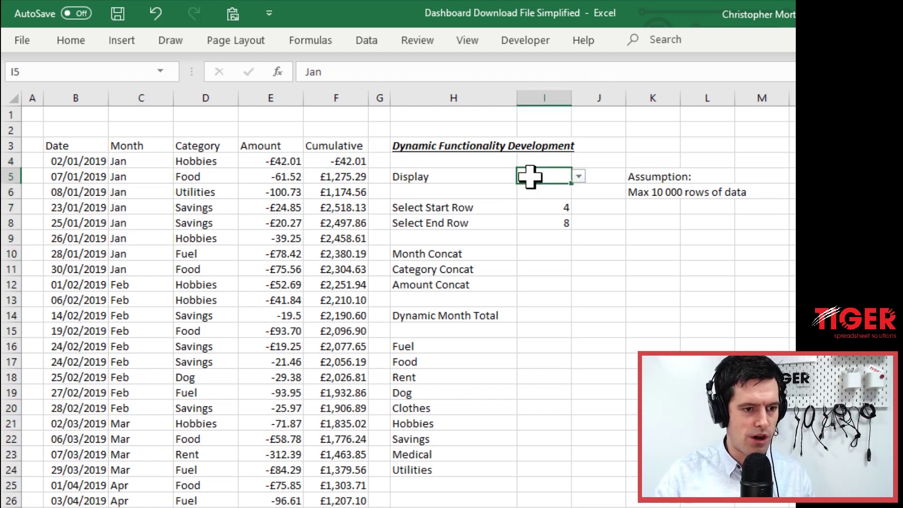
{"action": "key", "text": "alt+Down"}
{"action": "key", "text": "Down"}
{"action": "key", "text": "Return"}
Select the Feb rows C12:C20 to verify, then return to the Select End Row cell I8
{"action": "key", "text": "Left"}
{"action": "key", "text": "Left"}
{"action": "key", "text": "Left"}
{"action": "key", "text": "Left"}
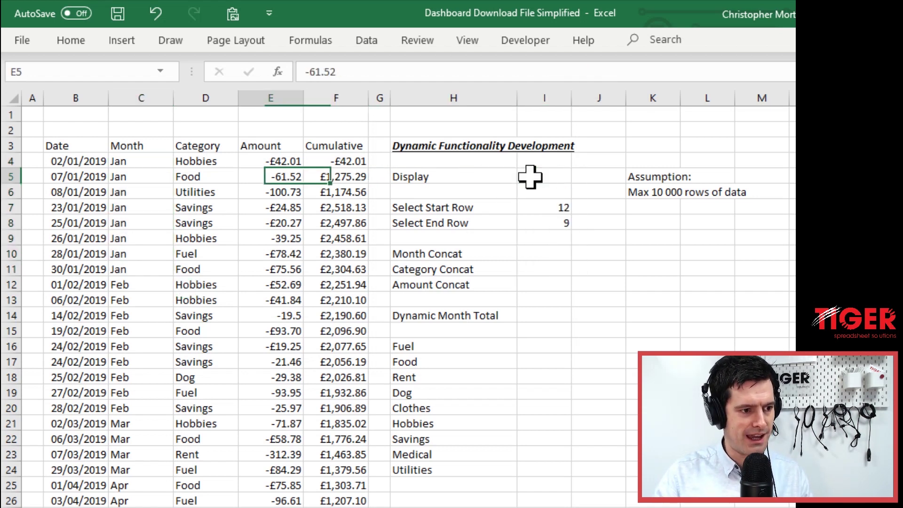
{"action": "key", "text": "Down"}
{"action": "key", "text": "Down"}
{"action": "key", "text": "Down"}
{"action": "key", "text": "Down"}
{"action": "key", "text": "Down"}
{"action": "key", "text": "Down"}
{"action": "key", "text": "Down"}
{"action": "key", "text": "Left"}
{"action": "key", "text": "Left"}
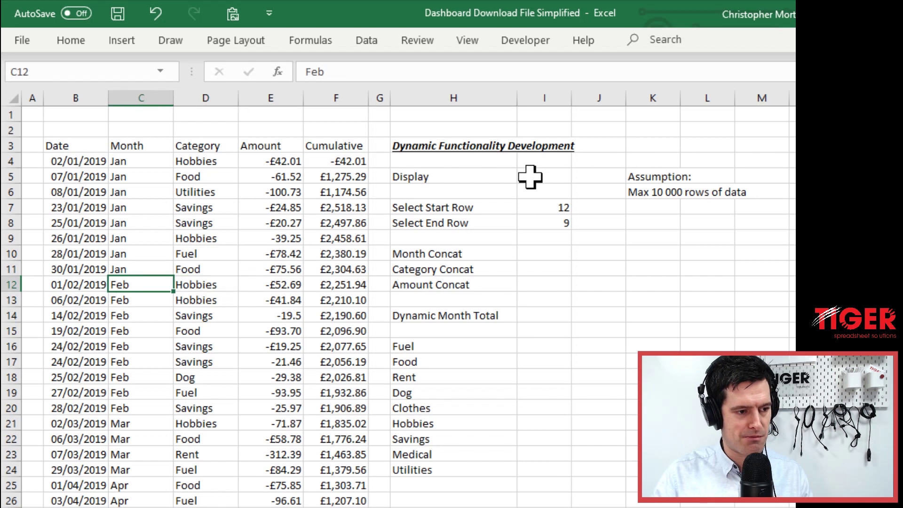
{"action": "key", "text": "shift+Down"}
{"action": "key", "text": "shift+Down"}
{"action": "key", "text": "shift+Down"}
{"action": "key", "text": "shift+Down"}
{"action": "key", "text": "shift+Down"}
{"action": "key", "text": "shift+Down"}
{"action": "key", "text": "shift+Down"}
{"action": "key", "text": "shift+Down"}
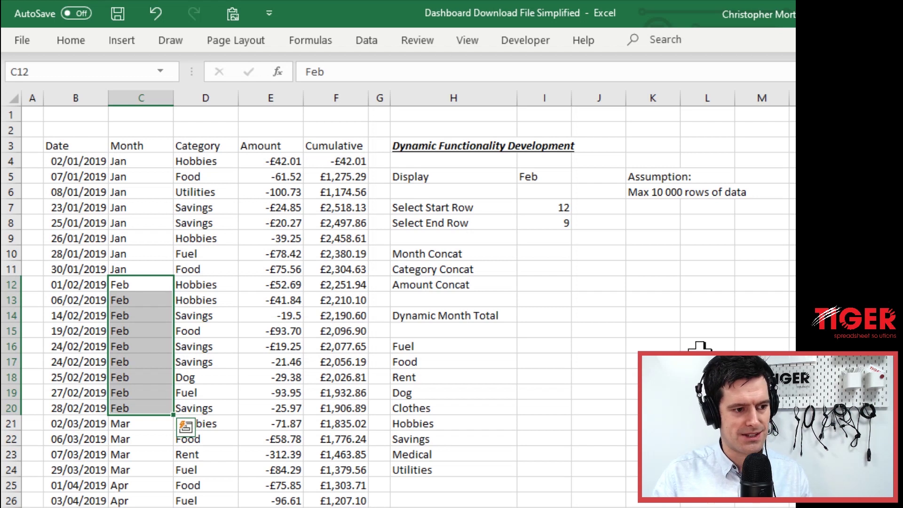
{"action": "key", "text": "Up"}
{"action": "key", "text": "Up"}
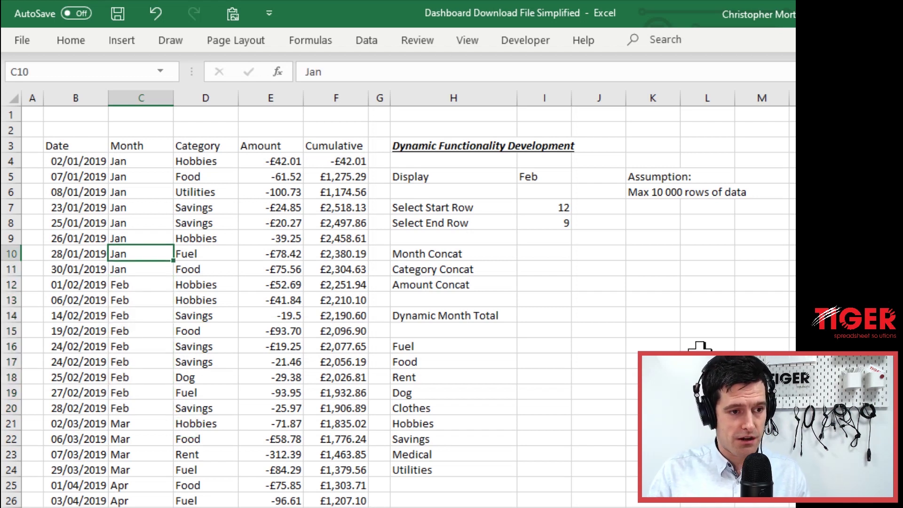
{"action": "key", "text": "Right"}
{"action": "key", "text": "Right"}
{"action": "key", "text": "Right"}
{"action": "key", "text": "Right"}
{"action": "key", "text": "Right"}
{"action": "key", "text": "Right"}
{"action": "key", "text": "Up"}
{"action": "key", "text": "Up"}
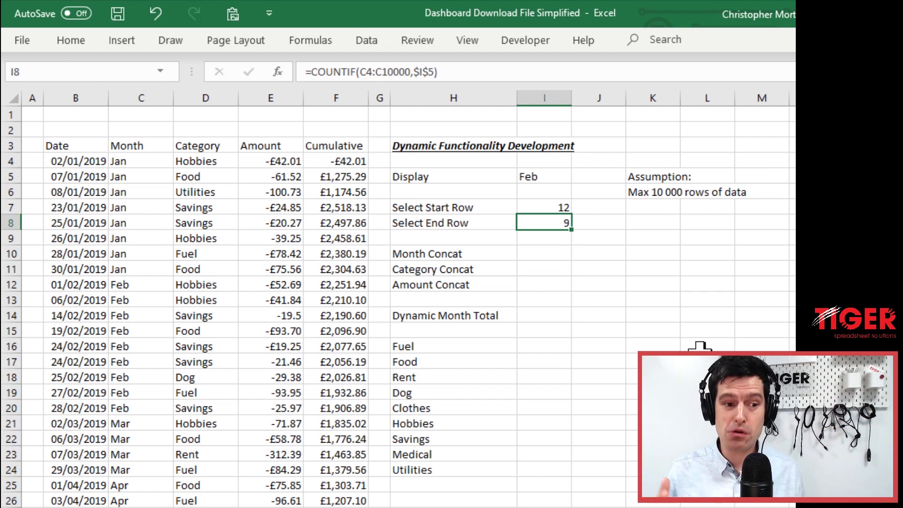
Add +I7 to the Select End Row COUNTIF and format it as General, reading 21 for Feb
{"action": "left_click", "coordinate": [476, 74]}
{"action": "type", "text": "+"}
{"action": "left_click", "coordinate": [550, 205]}
{"action": "key", "text": "Return"}
{"action": "left_click", "coordinate": [551, 223]}
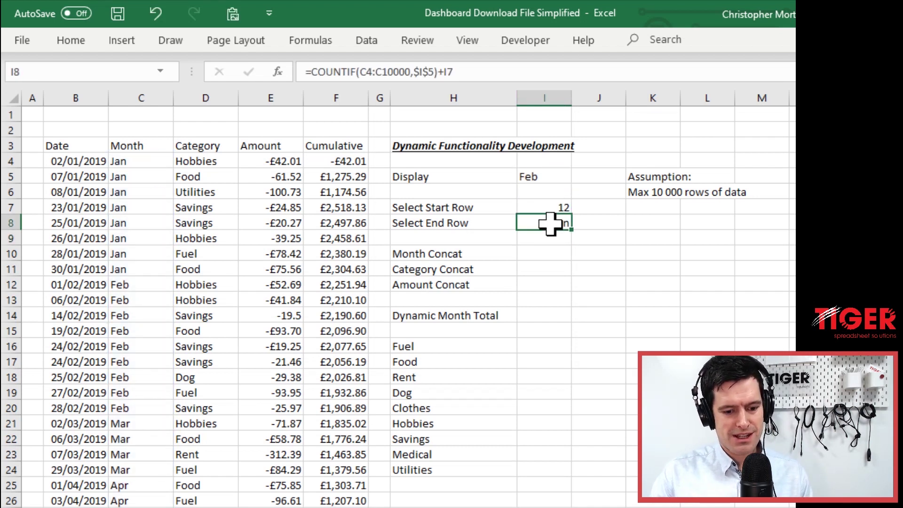
{"action": "key", "text": "alt+h"}
{"action": "key", "text": "n"}
{"action": "key", "text": "Return"}
{"action": "key", "text": "Left"}
{"action": "key", "text": "Right"}
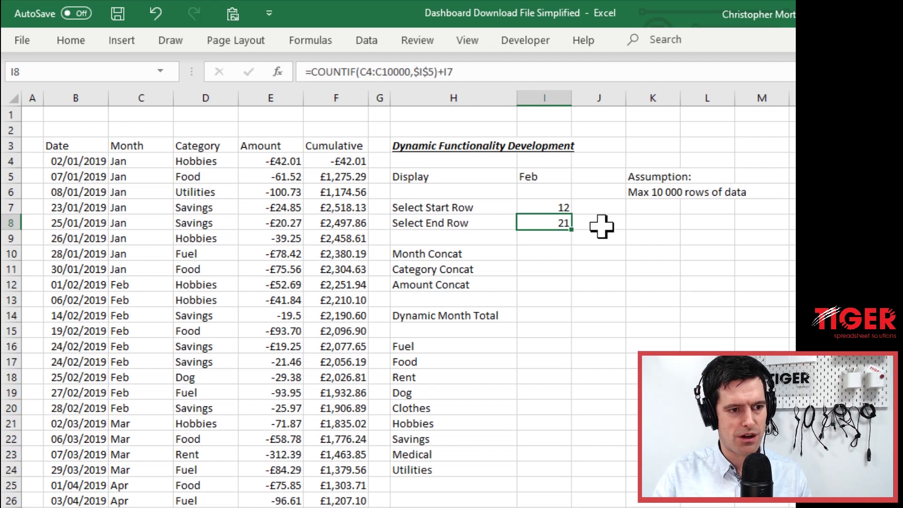
Set the Display month back to Jan
{"action": "left_click", "coordinate": [550, 176]}
{"action": "left_click", "coordinate": [579, 176]}
{"action": "scroll", "coordinate": [548, 212], "scroll_direction": "up", "scroll_amount": 1}
{"action": "left_click", "coordinate": [541, 200]}
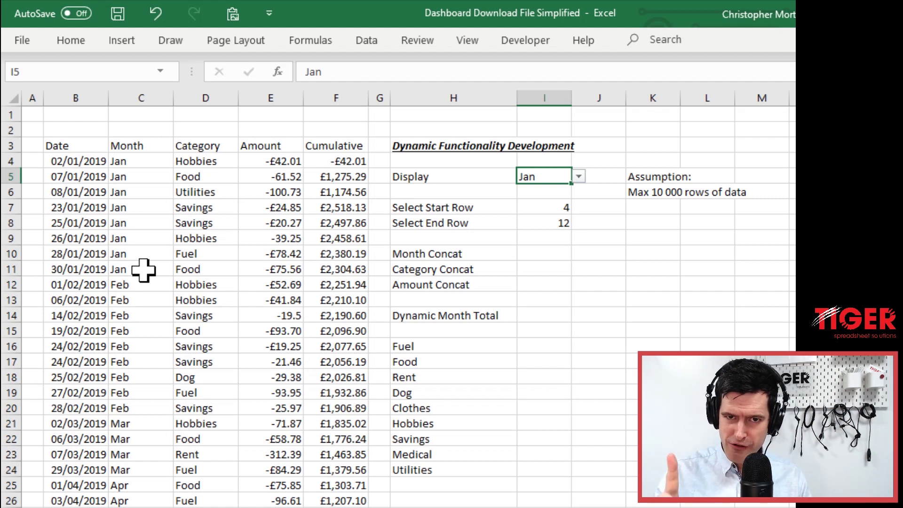
Append -1 to the Select End Row formula in I8 and format its result as a number
{"action": "left_click", "coordinate": [555, 223]}
{"action": "left_click", "coordinate": [502, 72]}
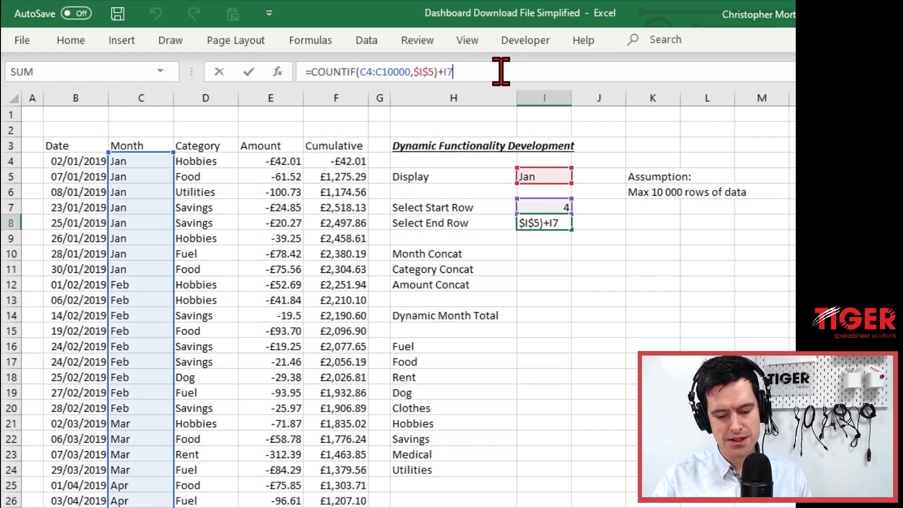
{"action": "type", "text": "-1"}
{"action": "key", "text": "Return"}
{"action": "key", "text": "Up"}
{"action": "key", "text": "alt"}
{"action": "key", "text": "h"}
{"action": "key", "text": "n"}
{"action": "key", "text": "Return"}
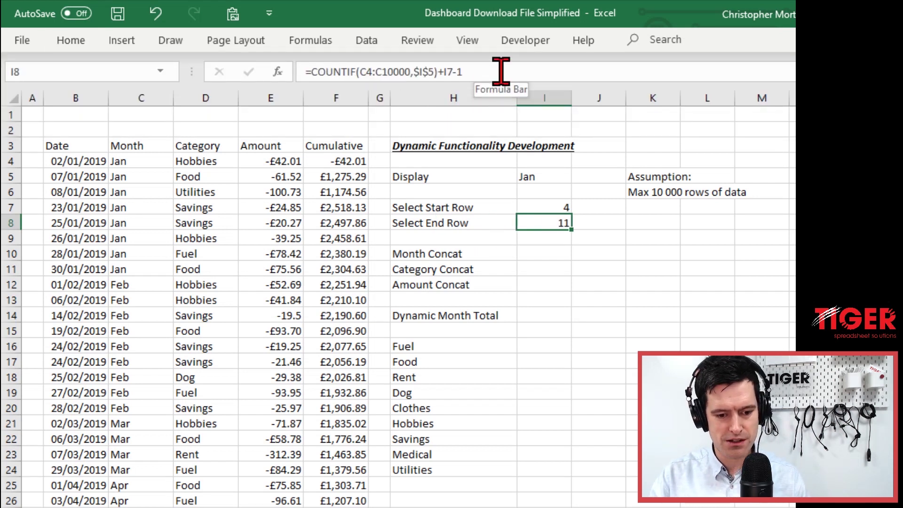
Select C4:C11 to confirm Jan spans rows 4 to 11
{"action": "key", "text": "Up"}
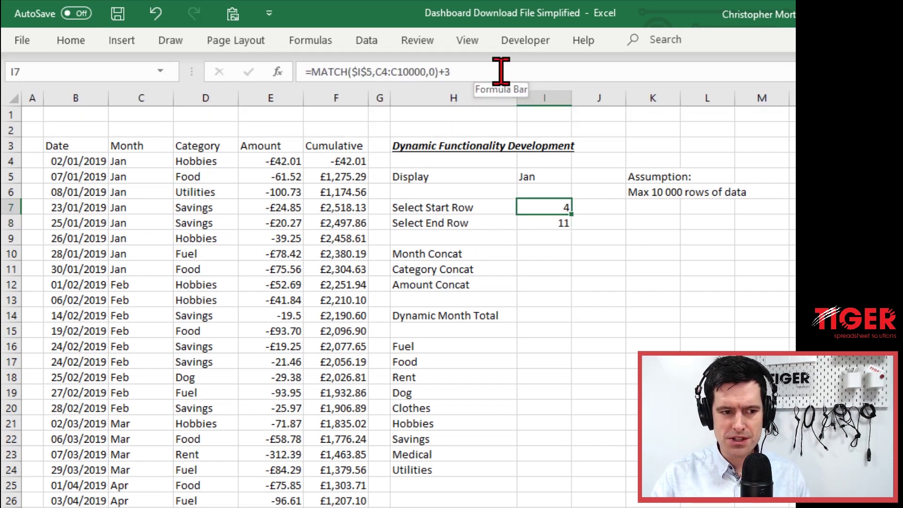
{"action": "key", "text": "Left"}
{"action": "key", "text": "Left"}
{"action": "key", "text": "Left"}
{"action": "key", "text": "Left"}
{"action": "key", "text": "Left"}
{"action": "key", "text": "Left"}
{"action": "key", "text": "Up"}
{"action": "key", "text": "Up"}
{"action": "key", "text": "Up"}
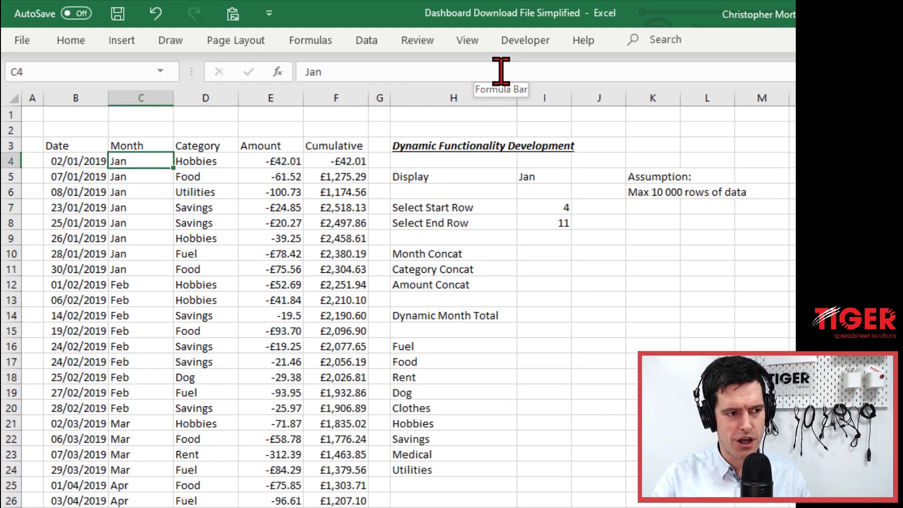
{"action": "key", "text": "shift+Down"}
{"action": "key", "text": "shift+Down"}
{"action": "key", "text": "shift+Down"}
{"action": "key", "text": "shift+Down"}
{"action": "key", "text": "shift+Down"}
{"action": "key", "text": "shift+Down"}
{"action": "key", "text": "shift+Down"}
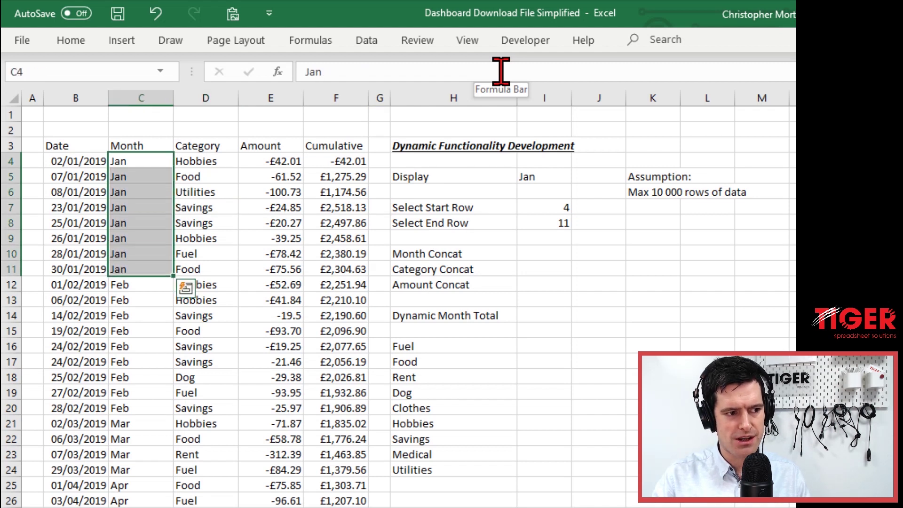
Switch Display to Mar and select C21:C24 to confirm rows 21 to 24
{"action": "left_click", "coordinate": [559, 175]}
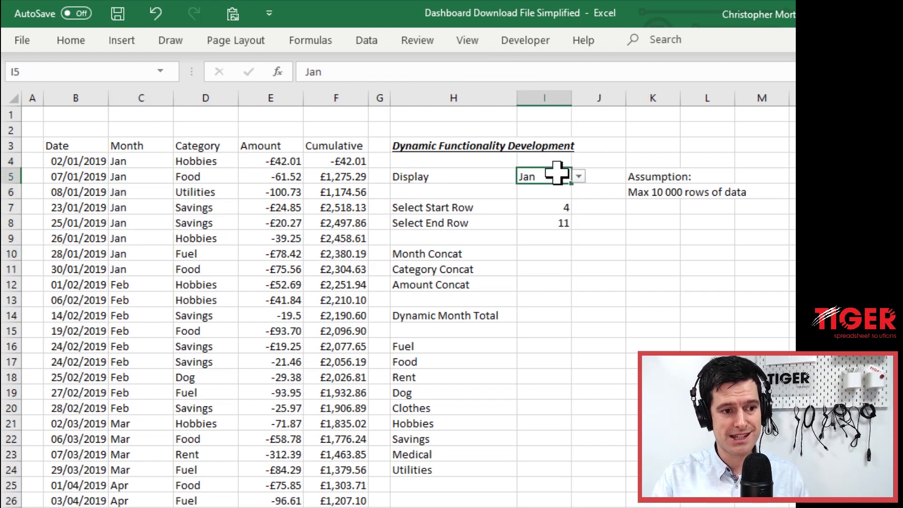
{"action": "left_click", "coordinate": [579, 176]}
{"action": "left_click", "coordinate": [543, 211]}
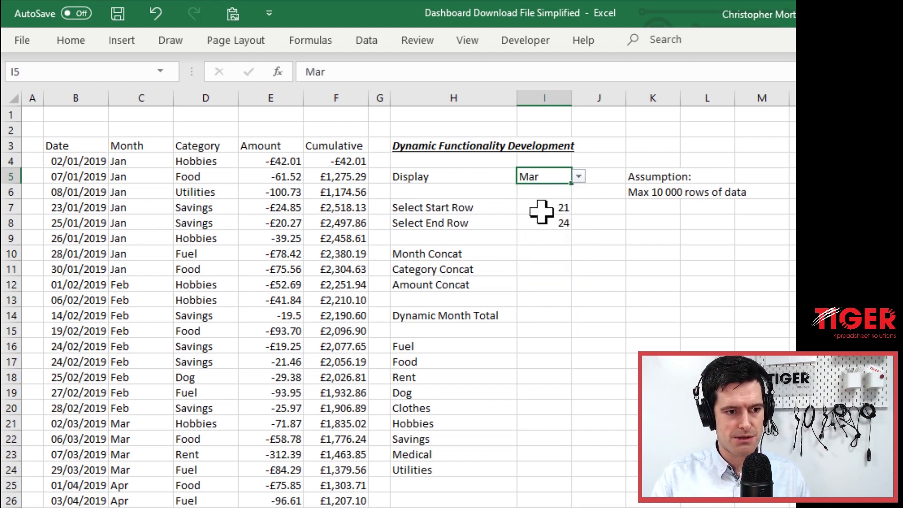
{"action": "left_click", "coordinate": [72, 418]}
{"action": "key", "text": "Right"}
{"action": "key", "text": "shift+Down"}
{"action": "key", "text": "shift+Down"}
{"action": "key", "text": "shift+Down"}
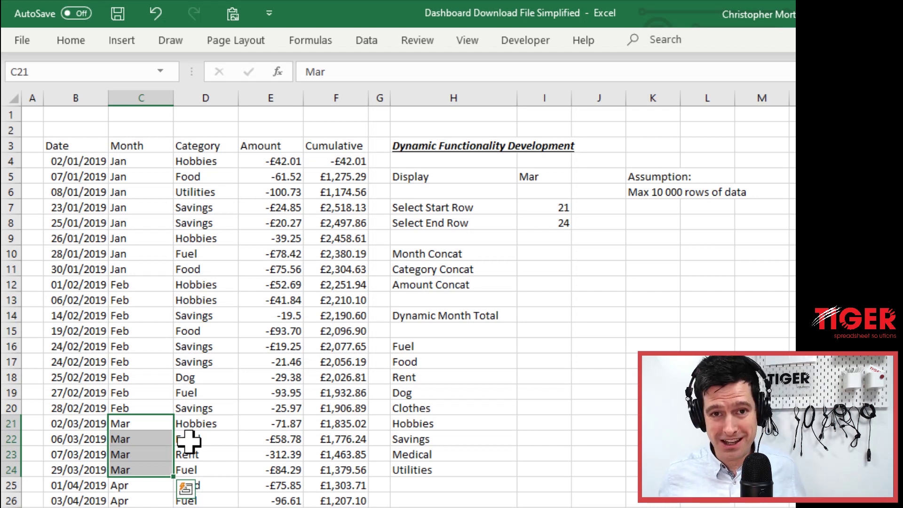
{"action": "left_click", "coordinate": [517, 255]}
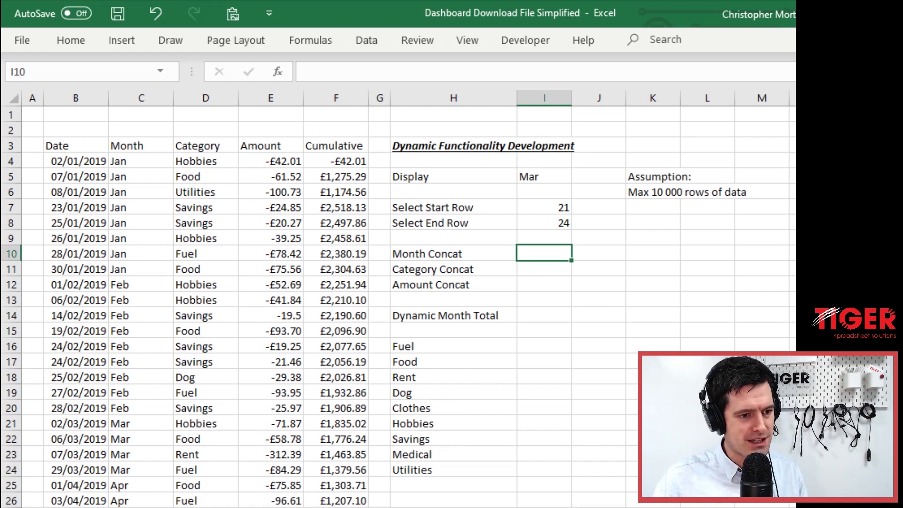
Set the Display month back to Jan
{"action": "key", "text": "Left"}
{"action": "key", "text": "Left"}
{"action": "key", "text": "Right"}
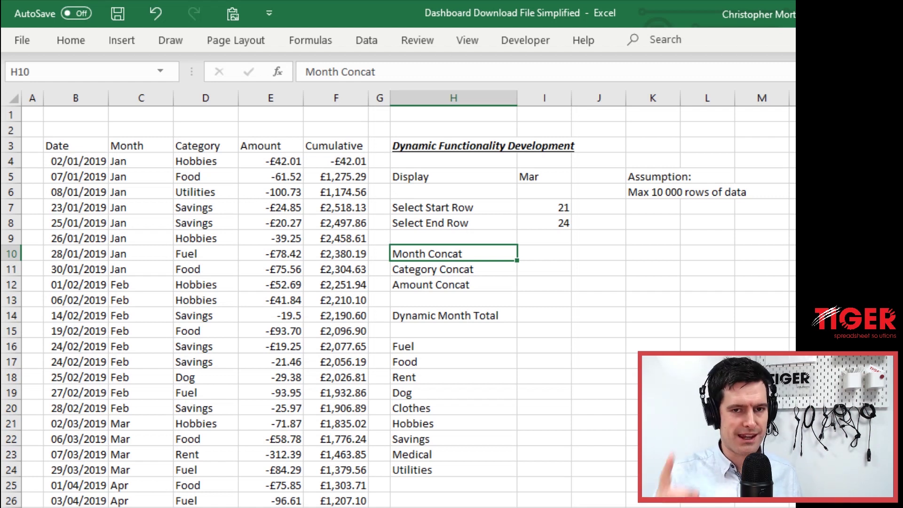
{"action": "left_click", "coordinate": [544, 253]}
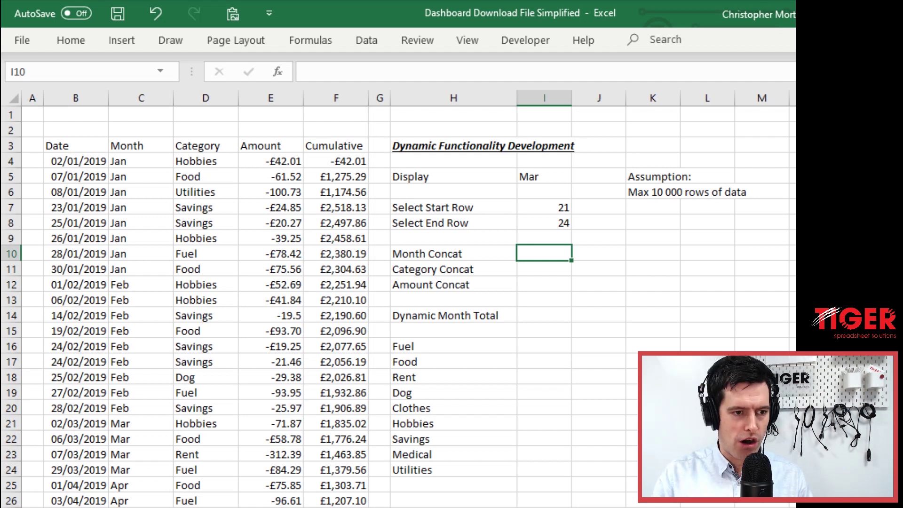
{"action": "left_click", "coordinate": [530, 175]}
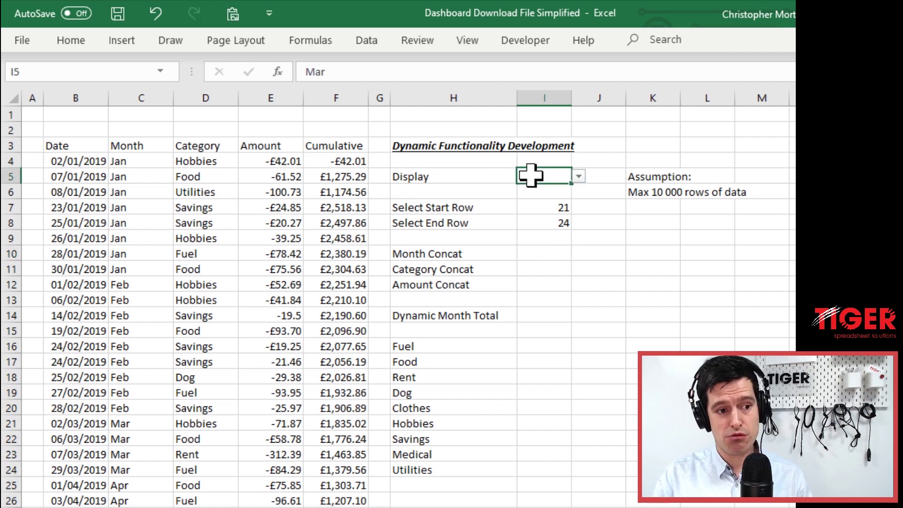
{"action": "left_click", "coordinate": [579, 177]}
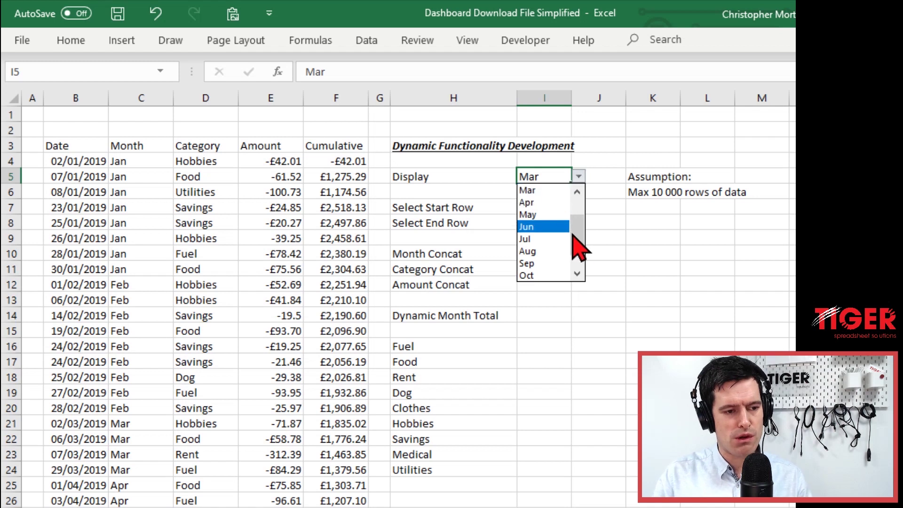
{"action": "left_click_drag", "start_coordinate": [583, 246], "coordinate": [583, 178]}
{"action": "left_click", "coordinate": [537, 203]}
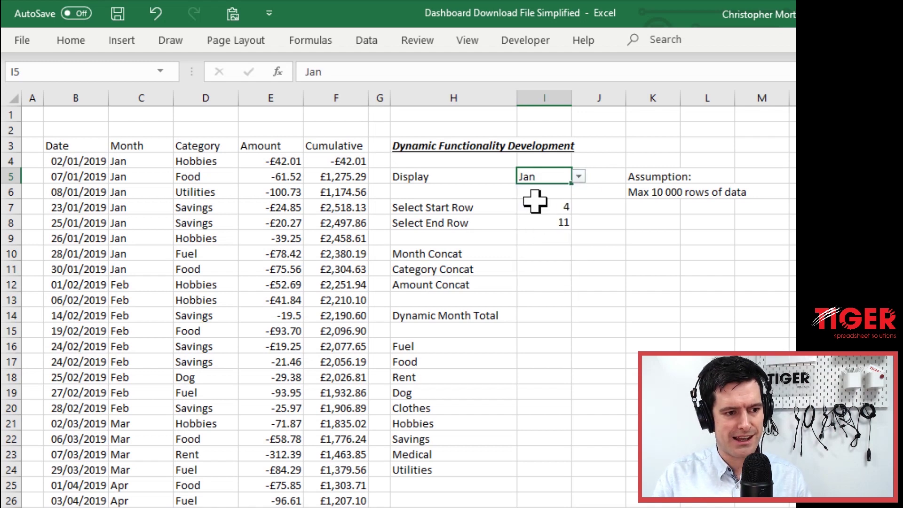
Check the Jan rows, then type C4:C11 as text into Month Concat (I10)
{"action": "left_click", "coordinate": [530, 253]}
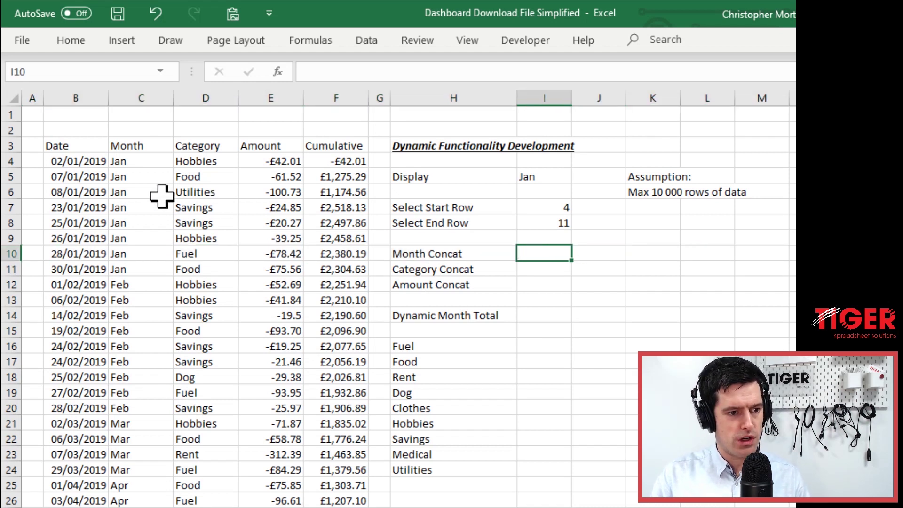
{"action": "left_click", "coordinate": [117, 162]}
{"action": "key", "text": "shift+Down"}
{"action": "key", "text": "shift+Down"}
{"action": "key", "text": "shift+Down"}
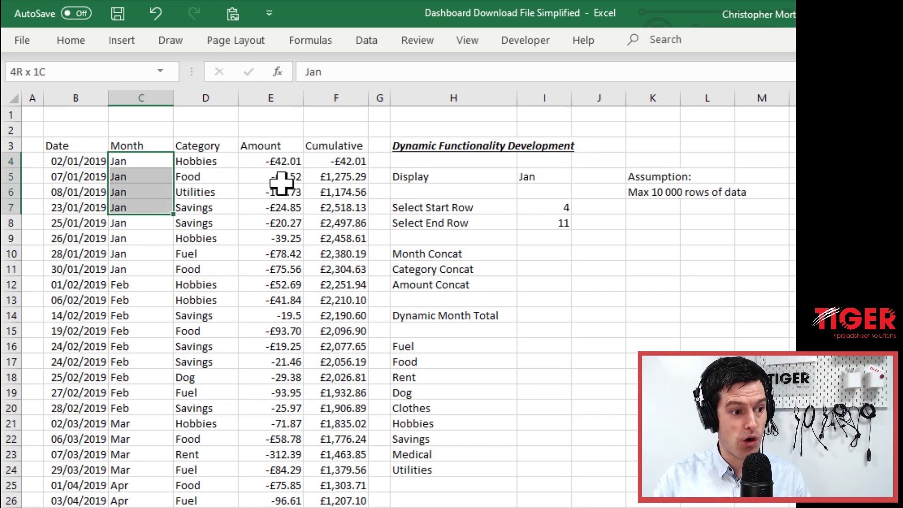
{"action": "key", "text": "shift+Down"}
{"action": "key", "text": "shift+Down"}
{"action": "key", "text": "shift+Down"}
{"action": "key", "text": "shift+Down"}
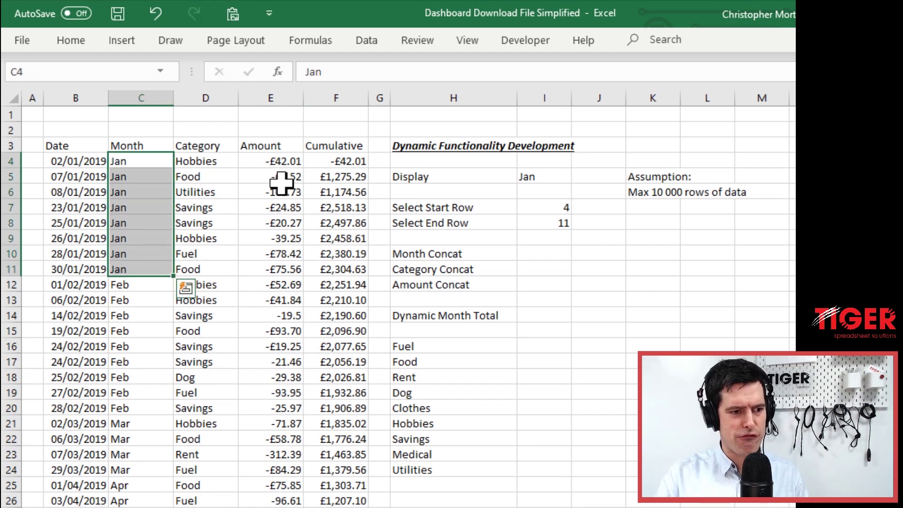
{"action": "left_click", "coordinate": [548, 252]}
{"action": "type", "text": "C4:C11"}
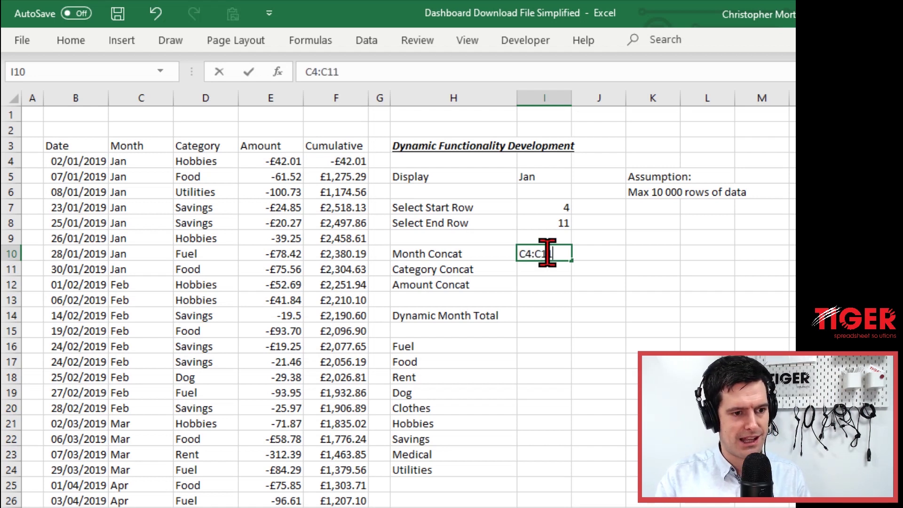
{"action": "key", "text": "Return"}
{"action": "left_click", "coordinate": [607, 254]}
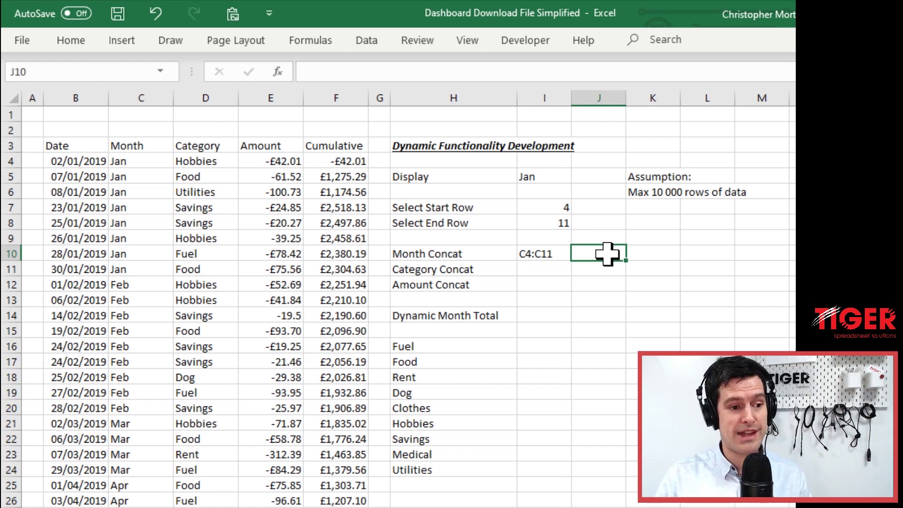
{"action": "key", "text": "Left"}
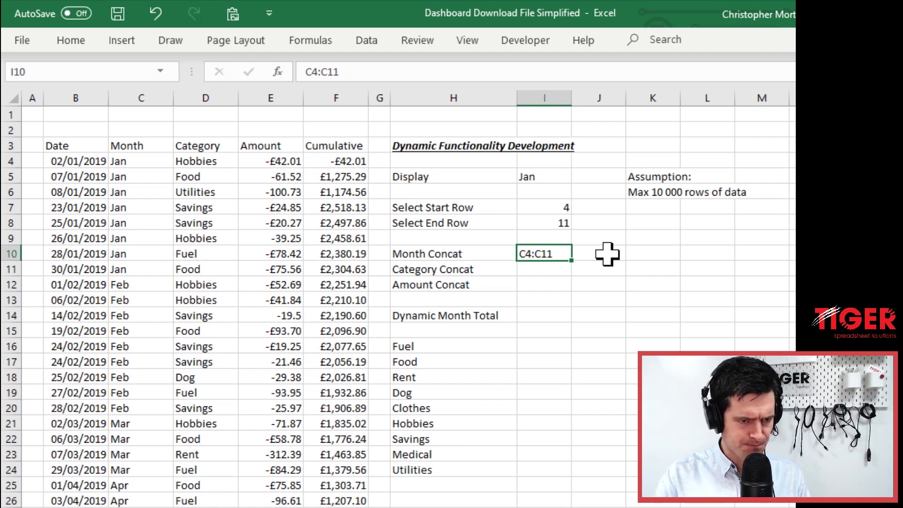
Enter ="C"&I7&":C"&I8 in Month Concat, referencing the start and end row cells
{"action": "type", "text": "="}
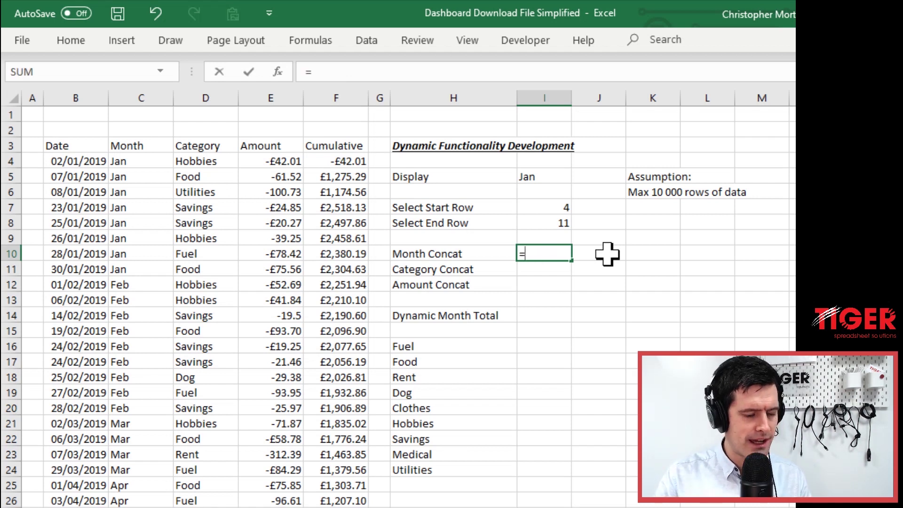
{"action": "type", "text": "\"C\""}
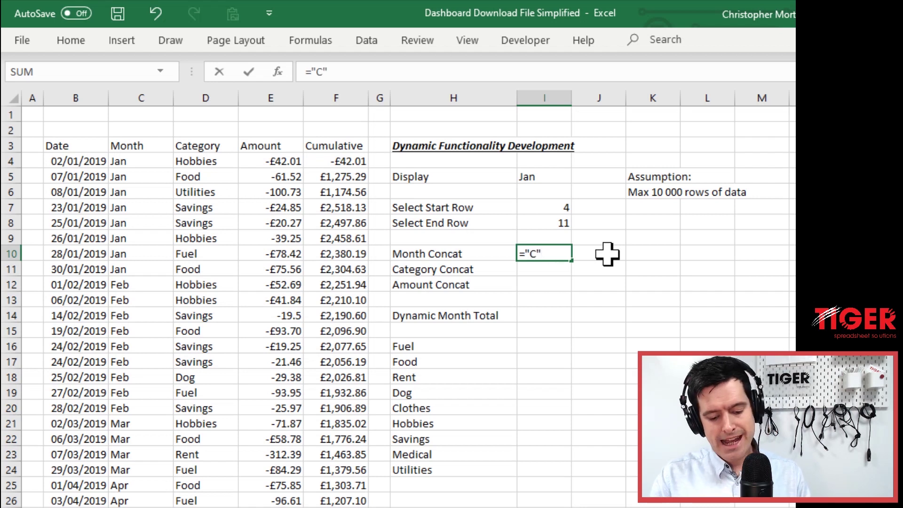
{"action": "type", "text": "&"}
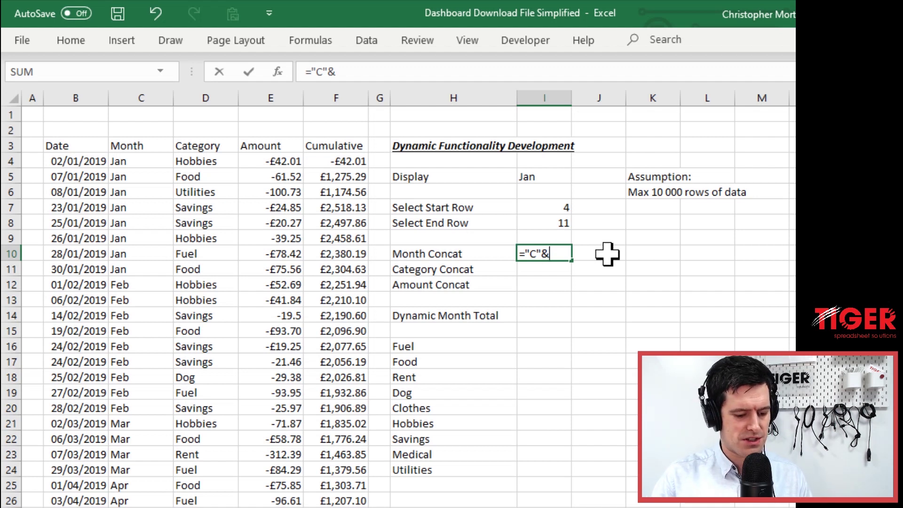
{"action": "type", "text": "\"4\""}
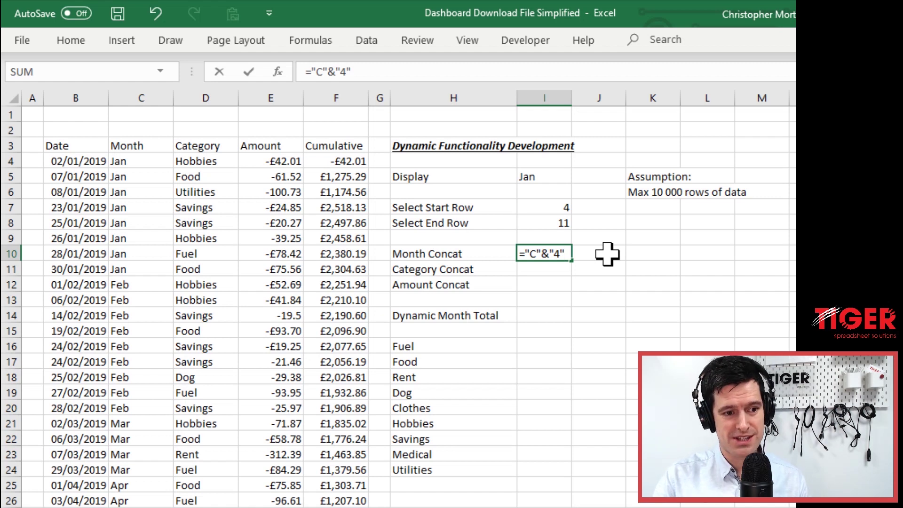
{"action": "key", "text": "BackSpace"}
{"action": "key", "text": "BackSpace"}
{"action": "key", "text": "BackSpace"}
{"action": "left_click", "coordinate": [529, 208]}
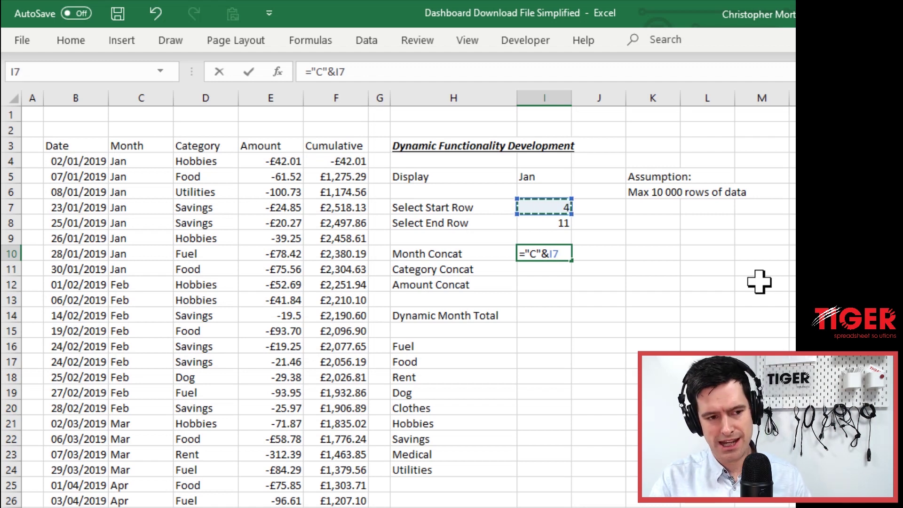
{"action": "type", "text": "&"}
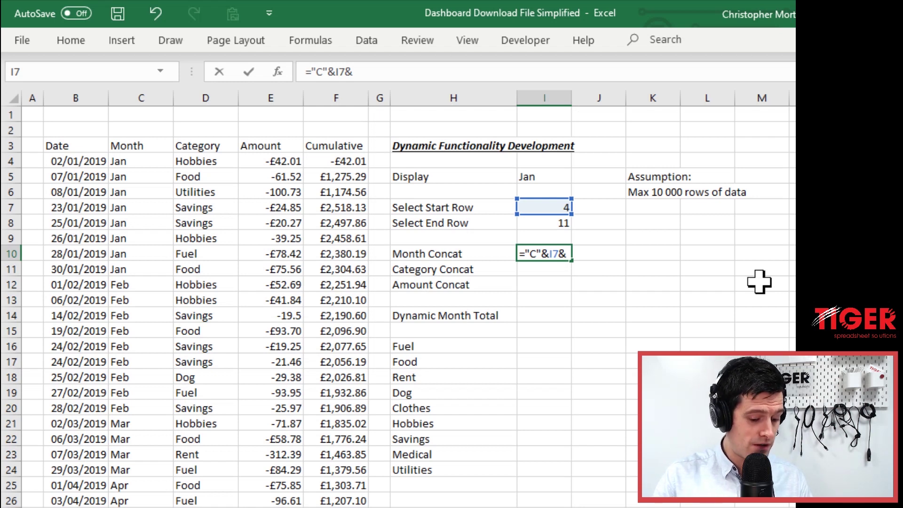
{"action": "type", "text": "\":C"}
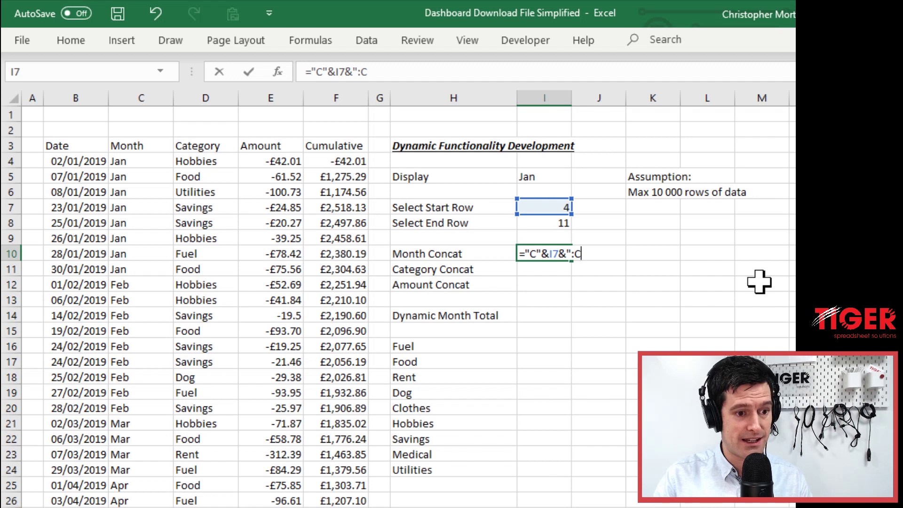
{"action": "type", "text": "\""}
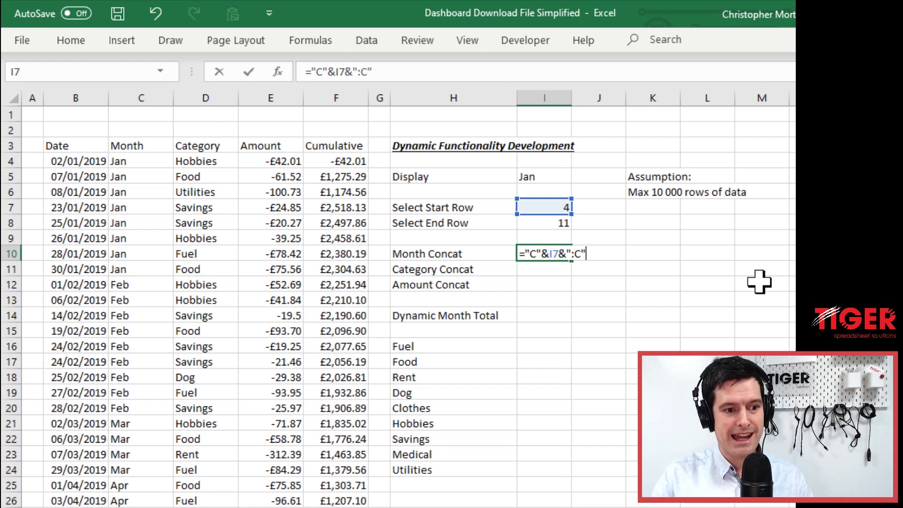
{"action": "type", "text": "&"}
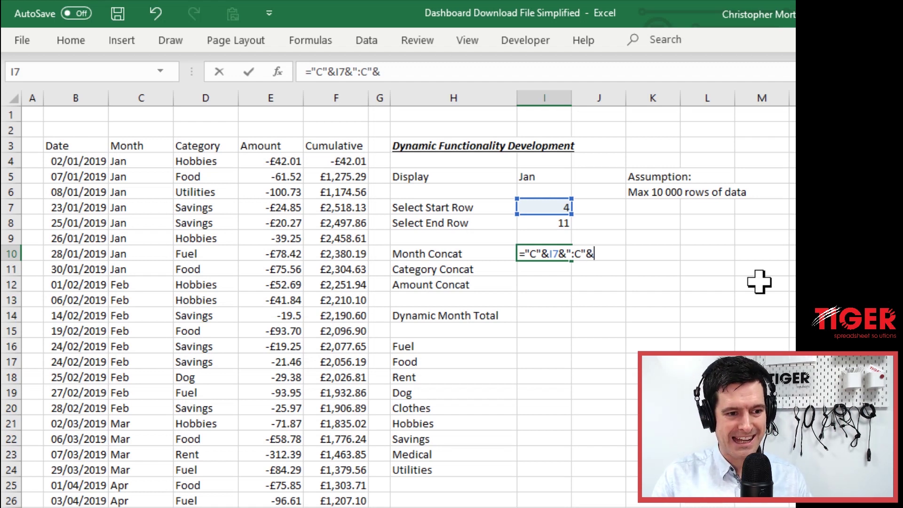
{"action": "left_click", "coordinate": [529, 223]}
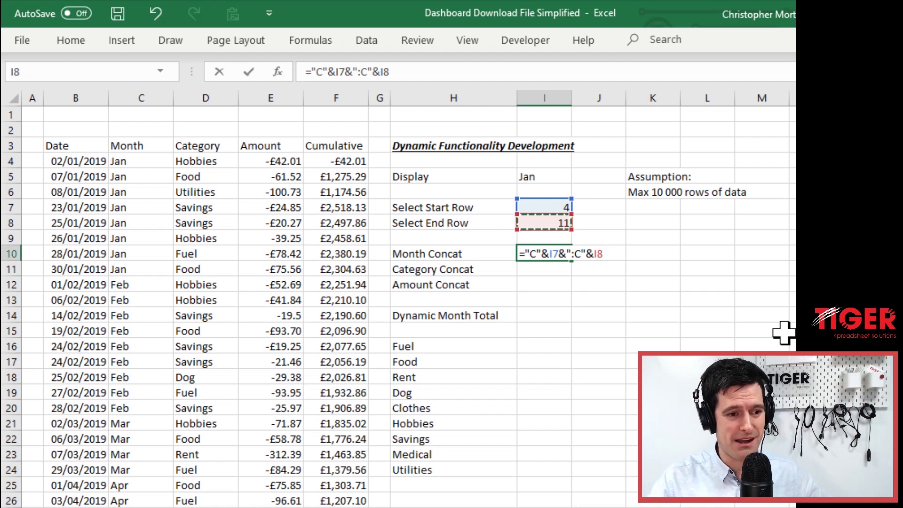
{"action": "key", "text": "Return"}
{"action": "key", "text": "Up"}
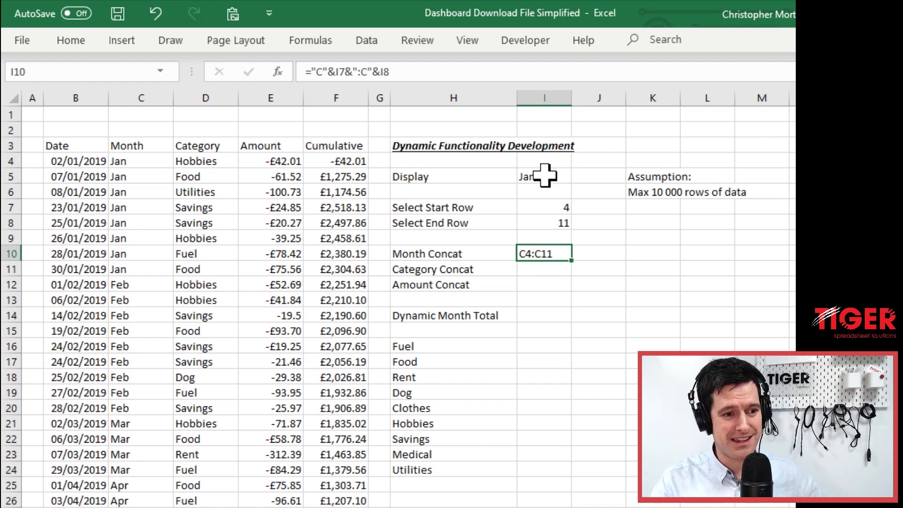
Choose Feb for Display and confirm Month Concat now reads C12:C20
{"action": "left_click", "coordinate": [546, 177]}
{"action": "left_click", "coordinate": [579, 176]}
{"action": "left_click", "coordinate": [549, 202]}
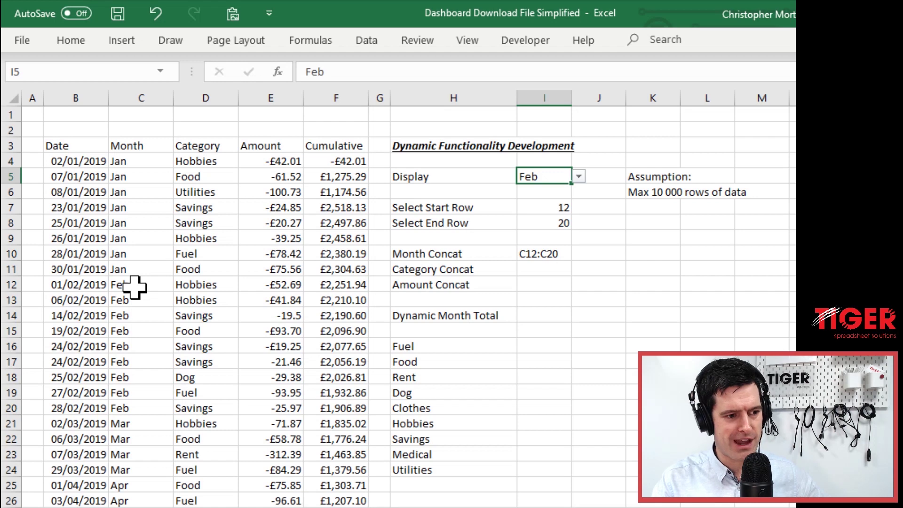
{"action": "left_click", "coordinate": [555, 252]}
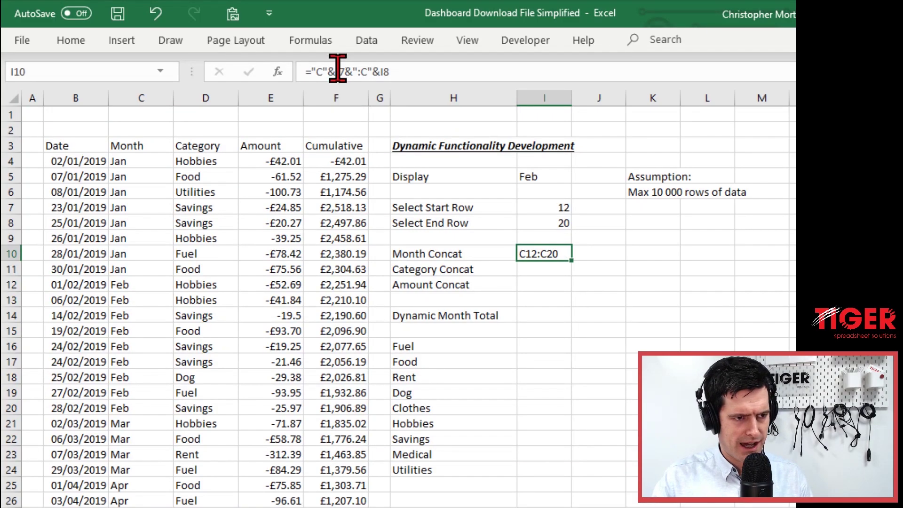
Make the Month Concat formula absolute: ="C"&$I$7&":C"&$I$8
{"action": "key", "text": "F2"}
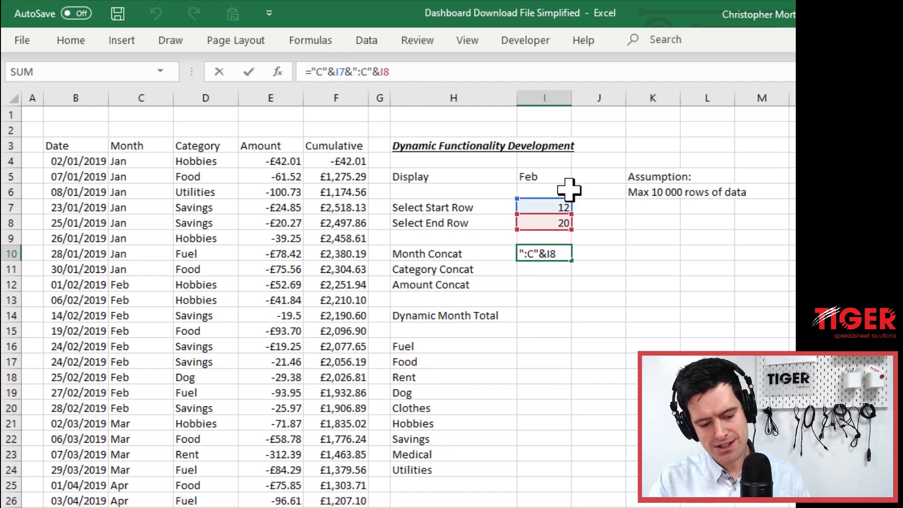
{"action": "key", "text": "Left"}
{"action": "key", "text": "Left"}
{"action": "key", "text": "Left"}
{"action": "key", "text": "Left"}
{"action": "key", "text": "Left"}
{"action": "key", "text": "Left"}
{"action": "key", "text": "Left"}
{"action": "key", "text": "Left"}
{"action": "key", "text": "F4"}
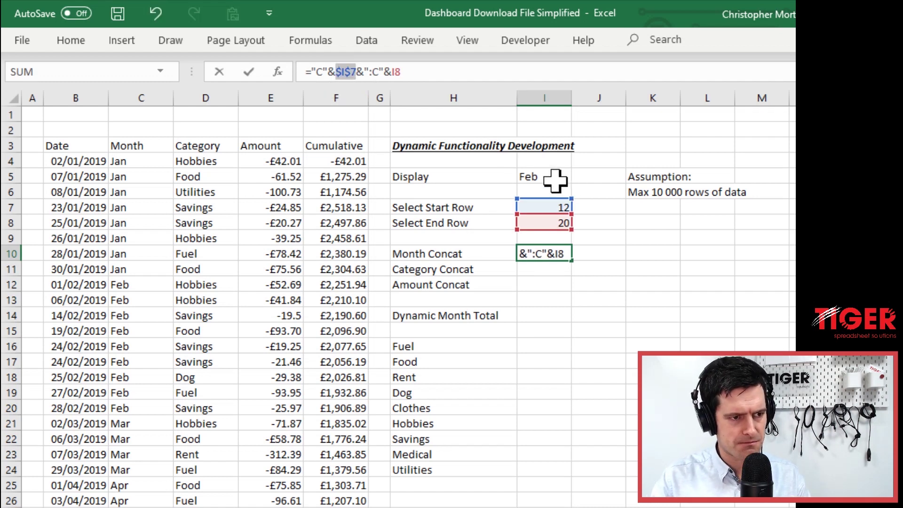
{"action": "left_click", "coordinate": [396, 72]}
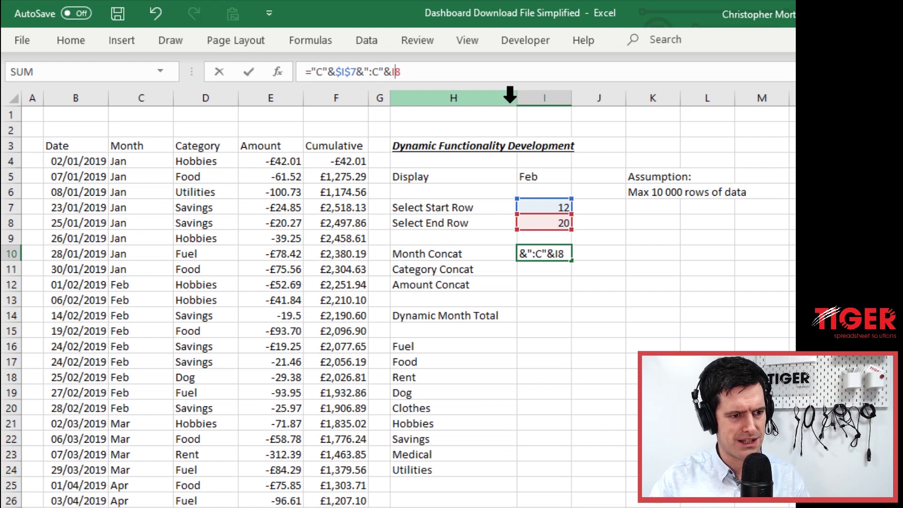
{"action": "key", "text": "F4"}
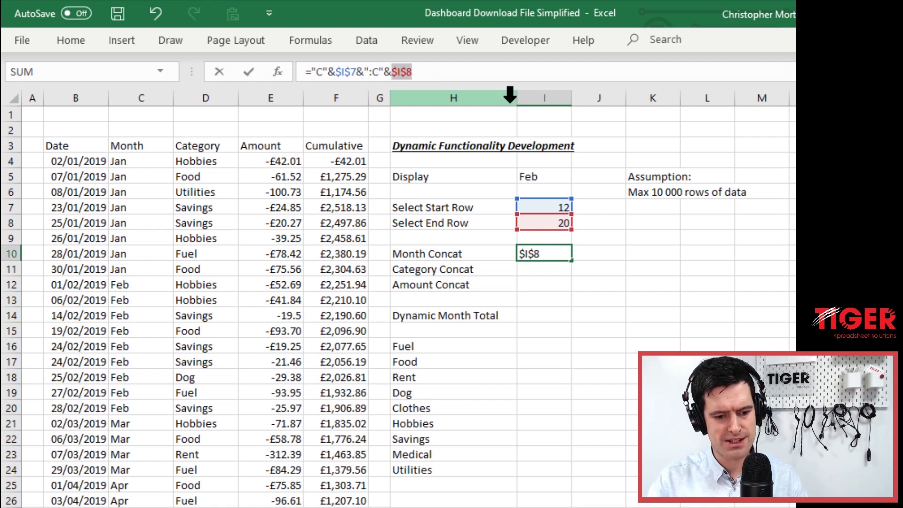
{"action": "key", "text": "Return"}
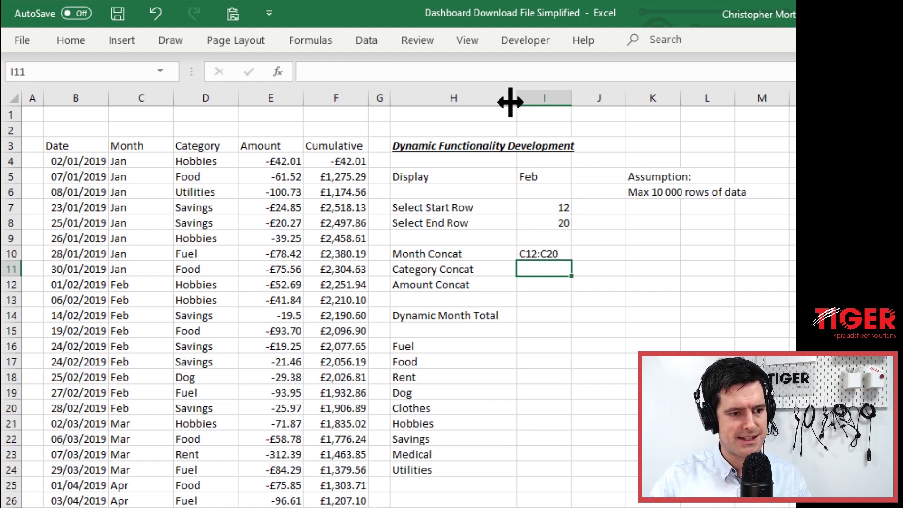
{"action": "key", "text": "Up"}
Copy the formula into Category Concat and Amount Concat (I11:I12)
{"action": "key", "text": "shift+Down"}
{"action": "key", "text": "shift+Down"}
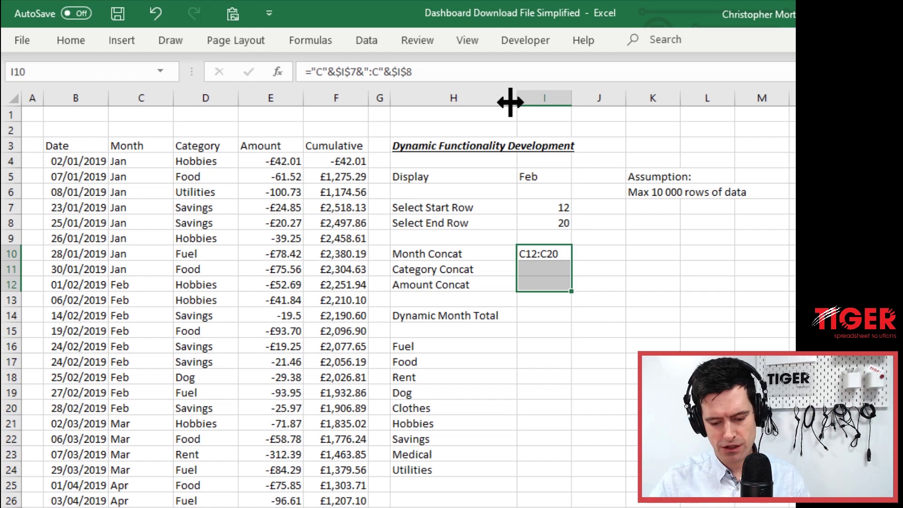
{"action": "key", "text": "ctrl+v"}
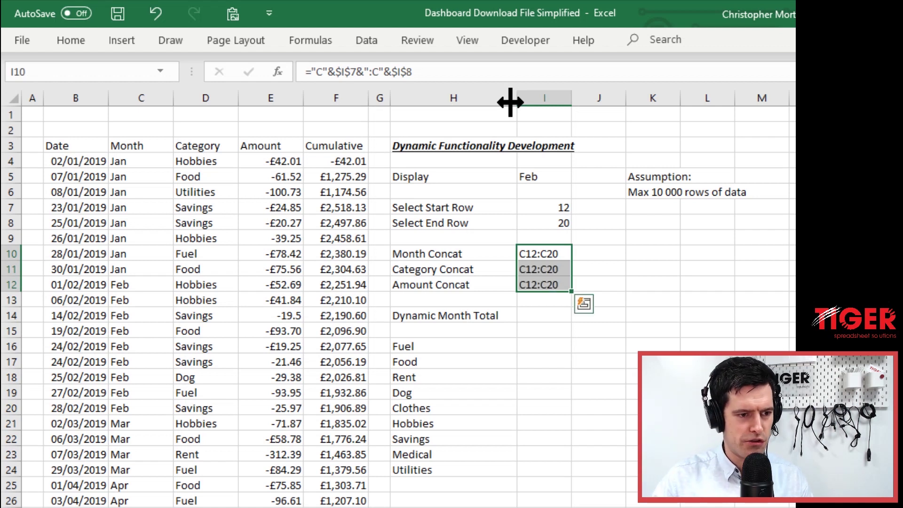
{"action": "key", "text": "Down"}
{"action": "key", "text": "Up"}
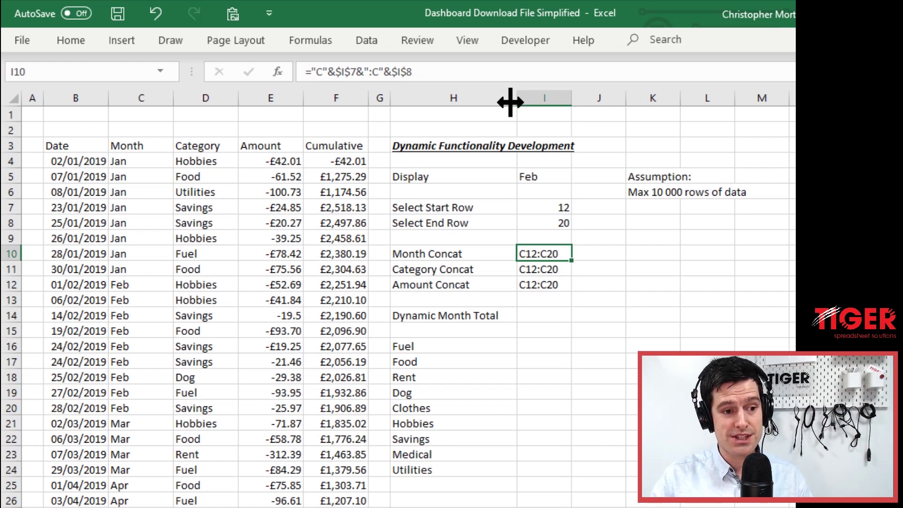
{"action": "key", "text": "Down"}
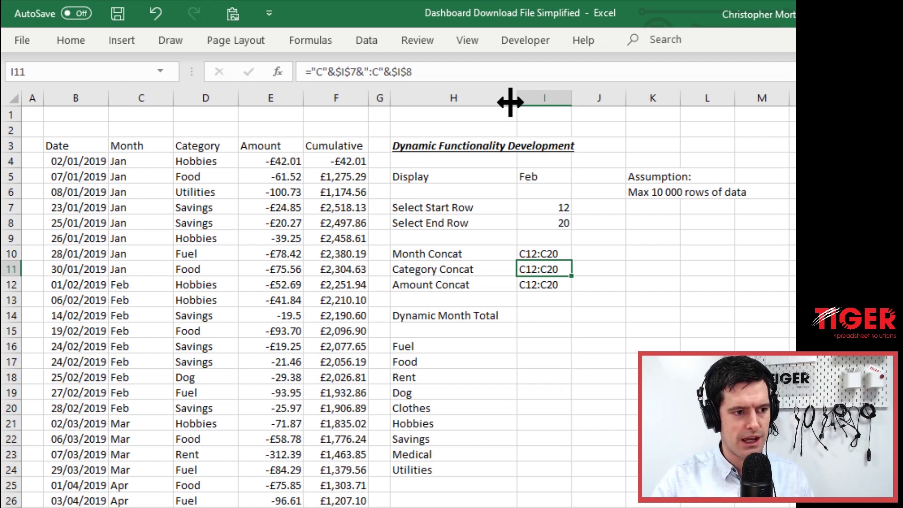
Change Category Concat's column letters to D so it builds D12:D20
{"action": "left_click", "coordinate": [322, 72]}
{"action": "key", "text": "BackSpace"}
{"action": "type", "text": "D"}
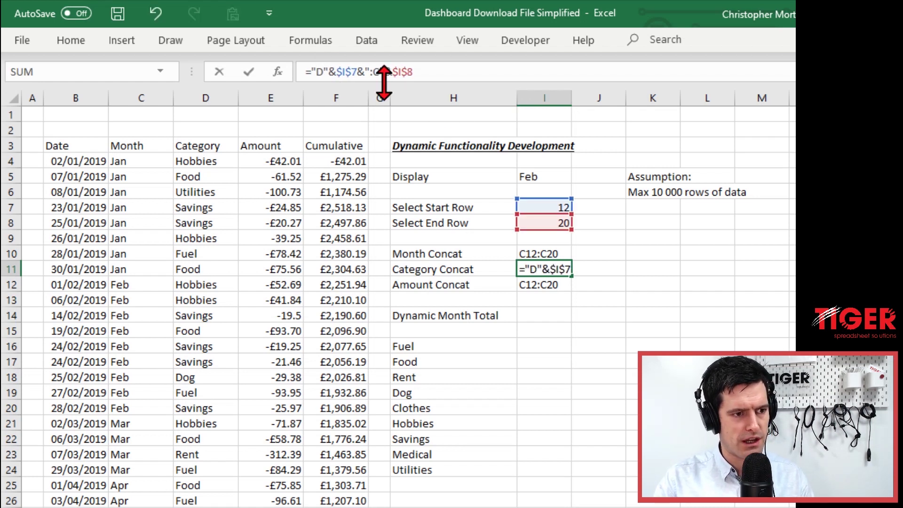
{"action": "left_click", "coordinate": [379, 71]}
{"action": "key", "text": "BackSpace"}
{"action": "type", "text": "D"}
{"action": "key", "text": "Return"}
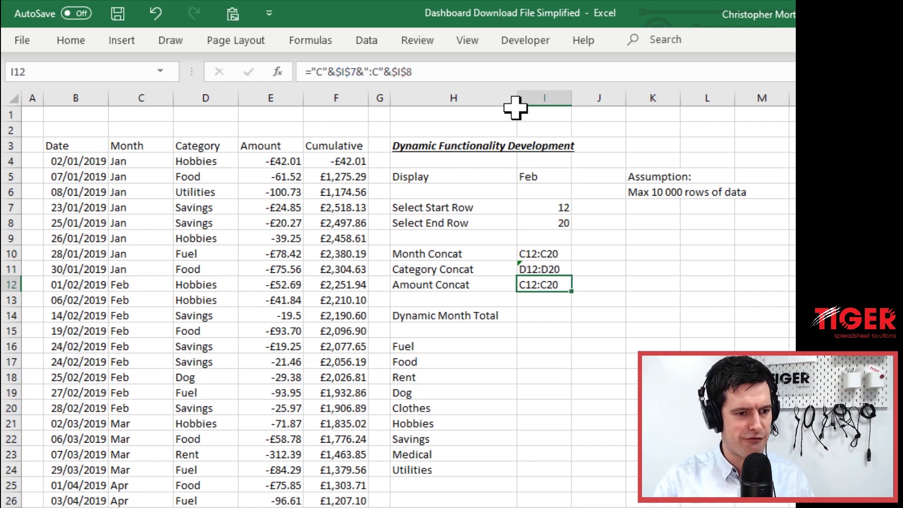
Change Amount Concat's column letters to E so it builds E12:E20
{"action": "left_click", "coordinate": [319, 72]}
{"action": "key", "text": "BackSpace"}
{"action": "type", "text": "E"}
{"action": "left_click", "coordinate": [375, 71]}
{"action": "key", "text": "BackSpace"}
{"action": "type", "text": "E"}
{"action": "key", "text": "Return"}
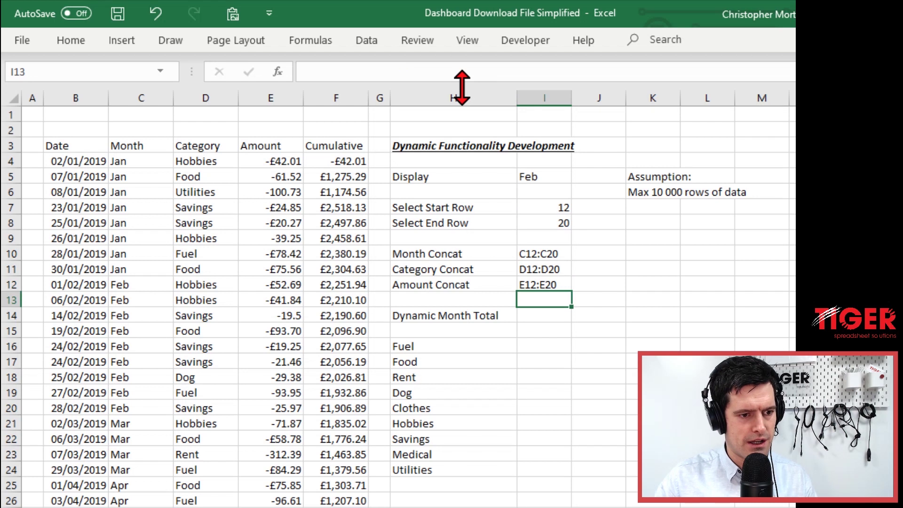
{"action": "key", "text": "Up"}
{"action": "key", "text": "Up"}
{"action": "key", "text": "Up"}
{"action": "key", "text": "Down"}
{"action": "key", "text": "Down"}
{"action": "key", "text": "Down"}
{"action": "key", "text": "Up"}
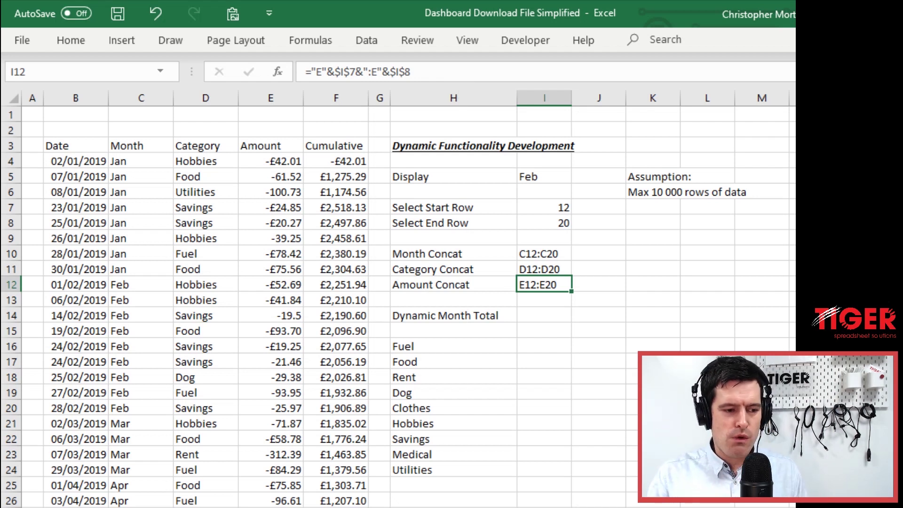
{"action": "key", "text": "ctrl+Page_Up"}
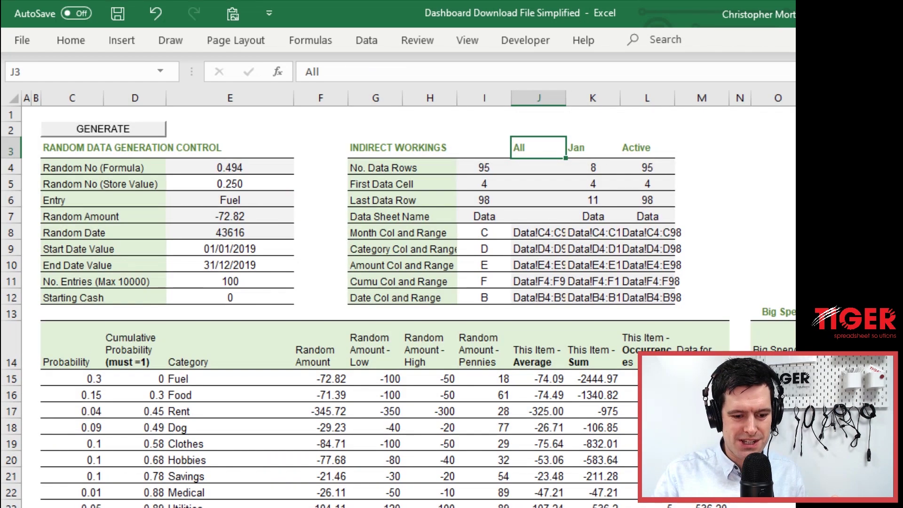
{"action": "left_click", "coordinate": [548, 281]}
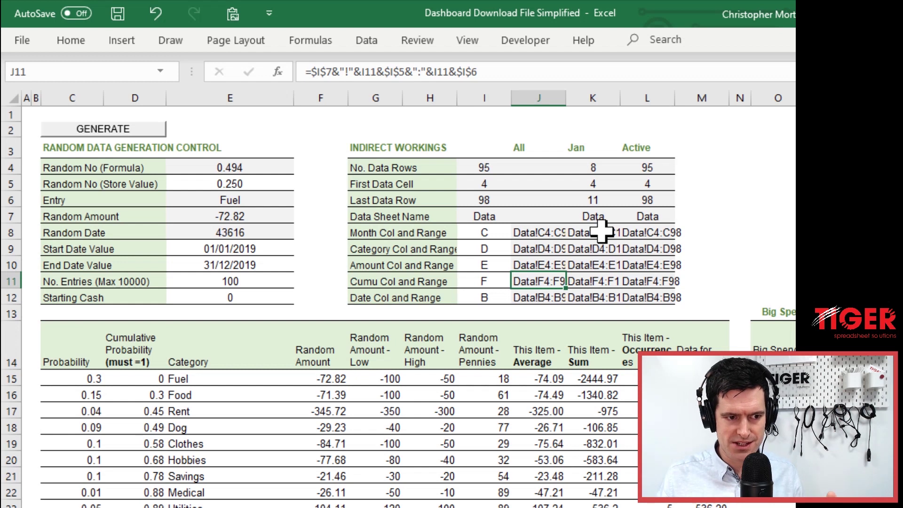
{"action": "left_click", "coordinate": [537, 233]}
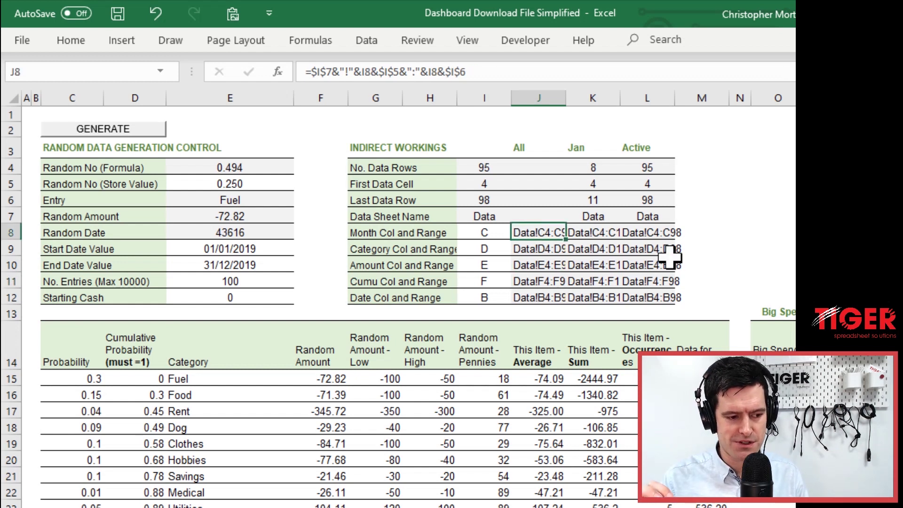
{"action": "key", "text": "ctrl+Page_Up"}
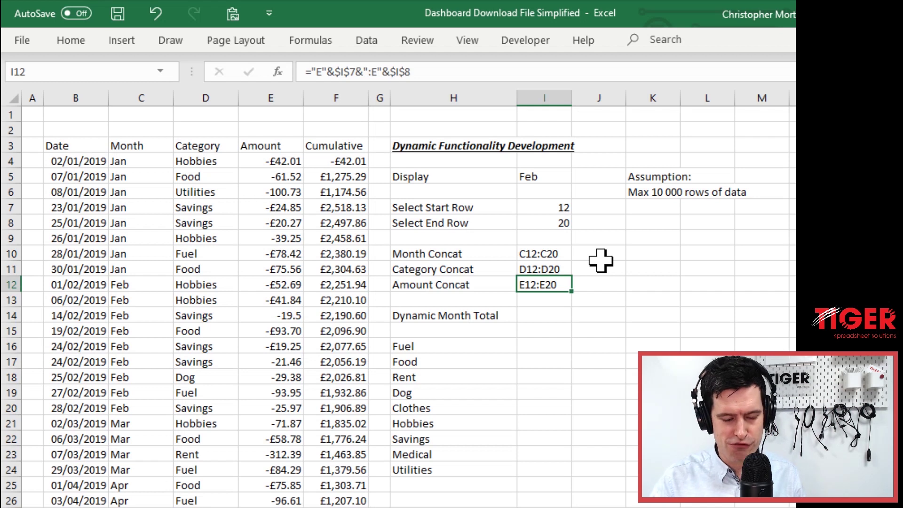
{"action": "key", "text": "ctrl+Page_Down"}
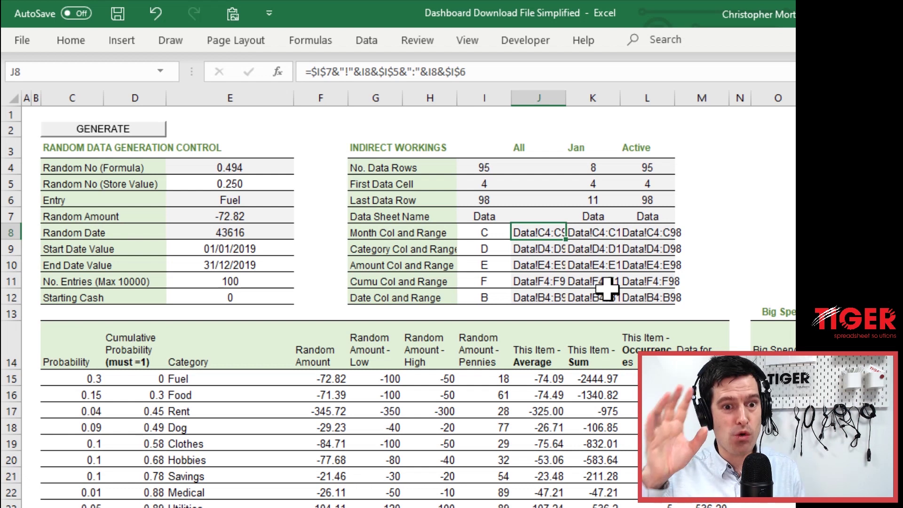
{"action": "key", "text": "ctrl+Page_Up"}
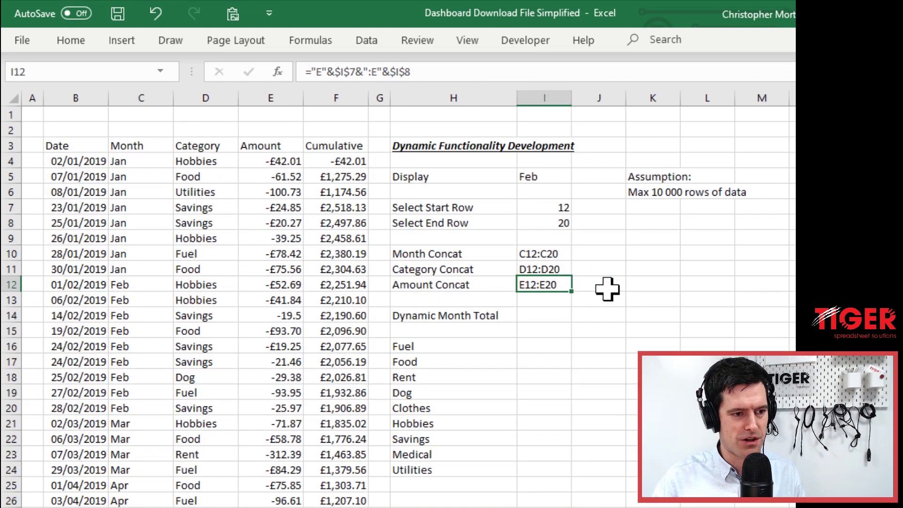
{"action": "left_click", "coordinate": [528, 316]}
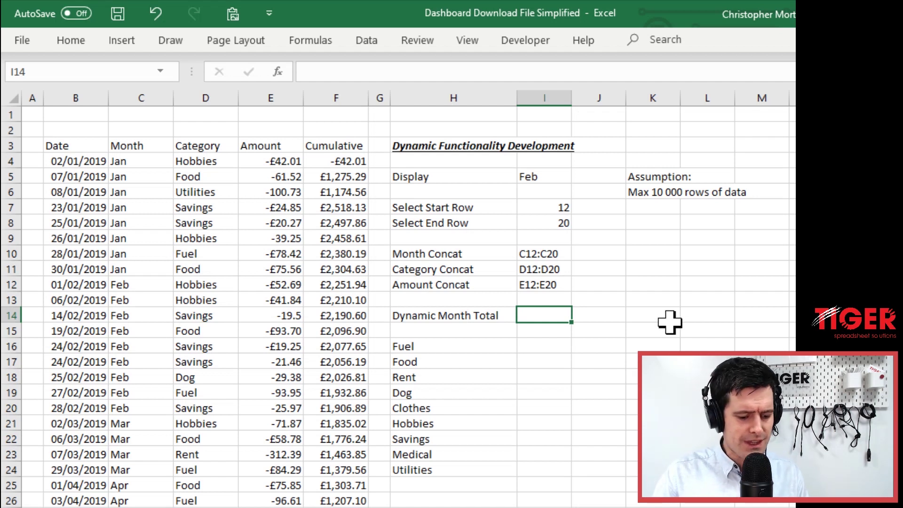
Enter =SUM(INDIRECT(I12)) in Dynamic Month Total, returning -397.74 for Feb
{"action": "type", "text": "=id"}
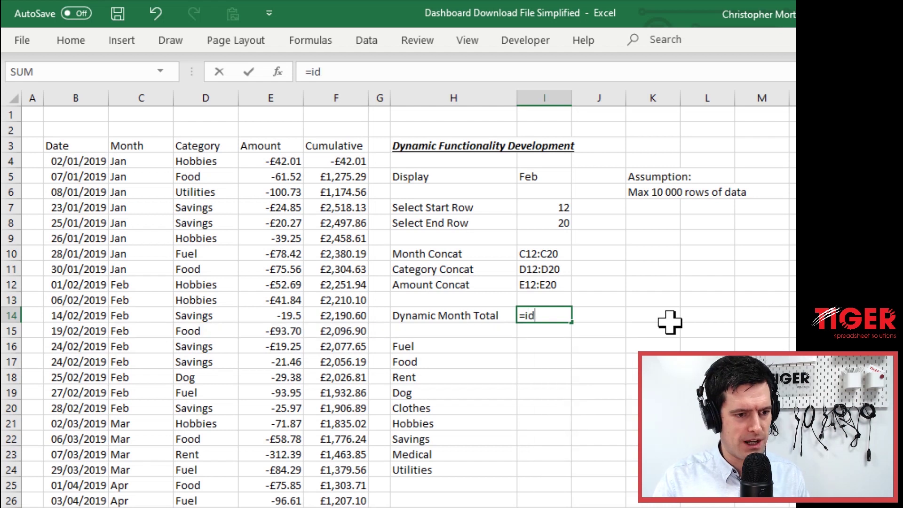
{"action": "key", "text": "BackSpace"}
{"action": "type", "text": "ndirect"}
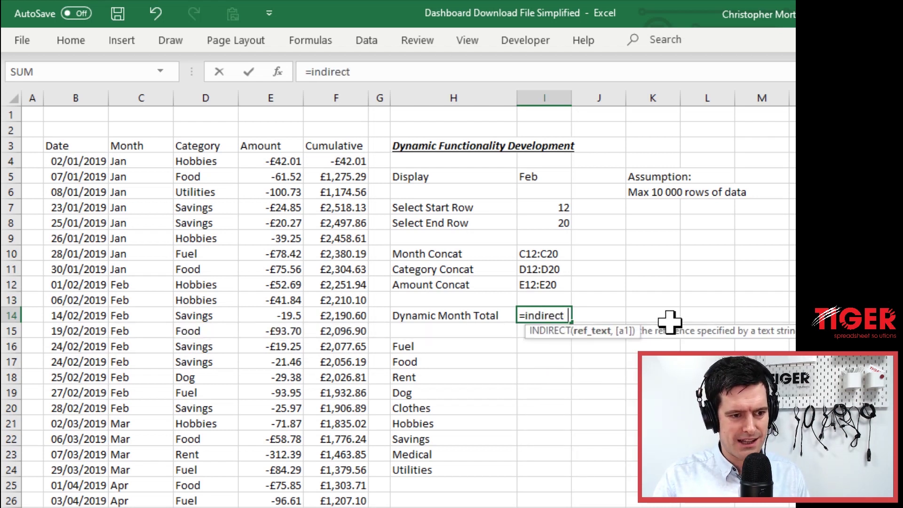
{"action": "key", "text": "BackSpace"}
{"action": "type", "text": "("}
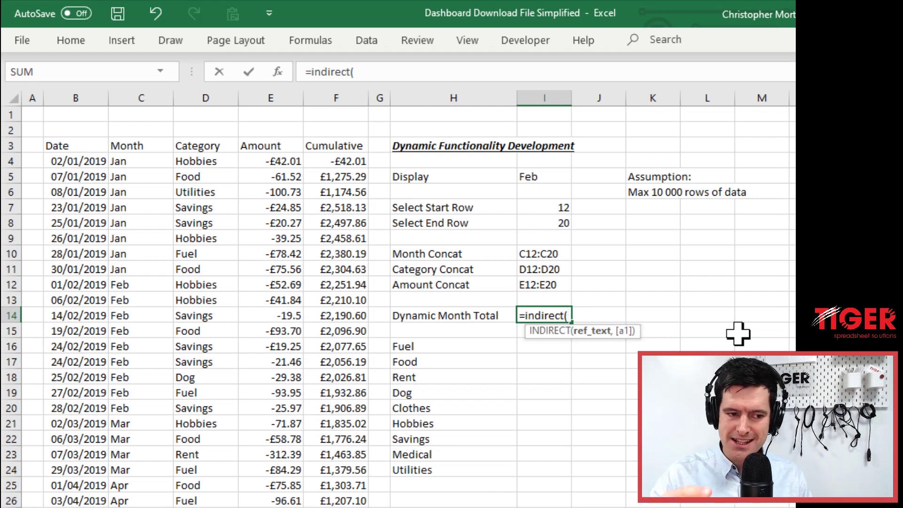
{"action": "left_click", "coordinate": [527, 285]}
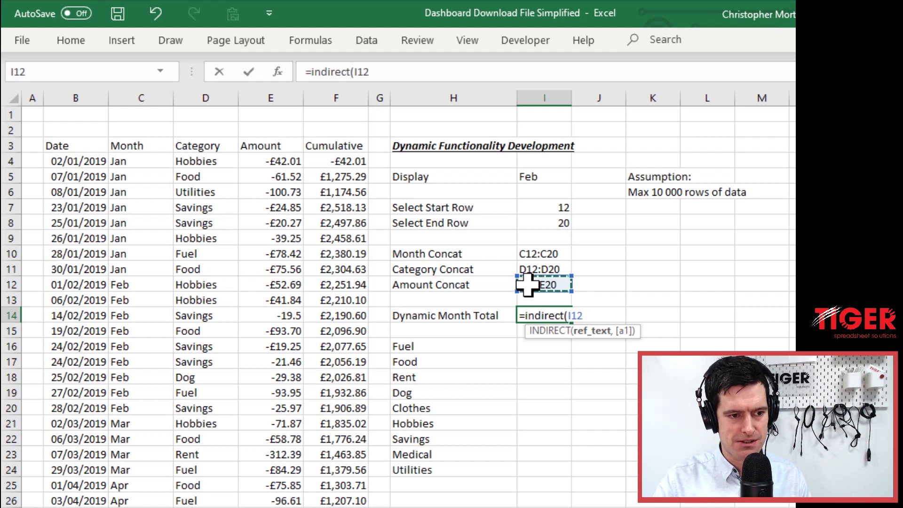
{"action": "left_click", "coordinate": [312, 72]}
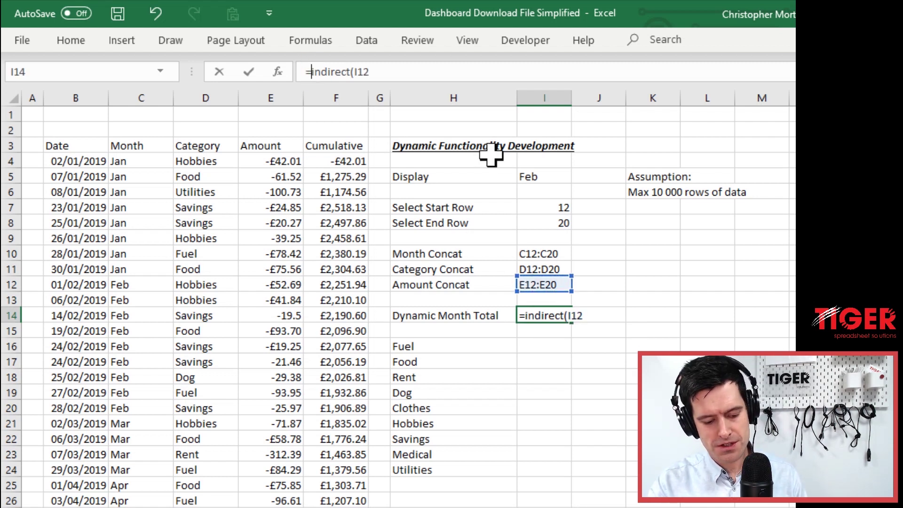
{"action": "type", "text": "sum("}
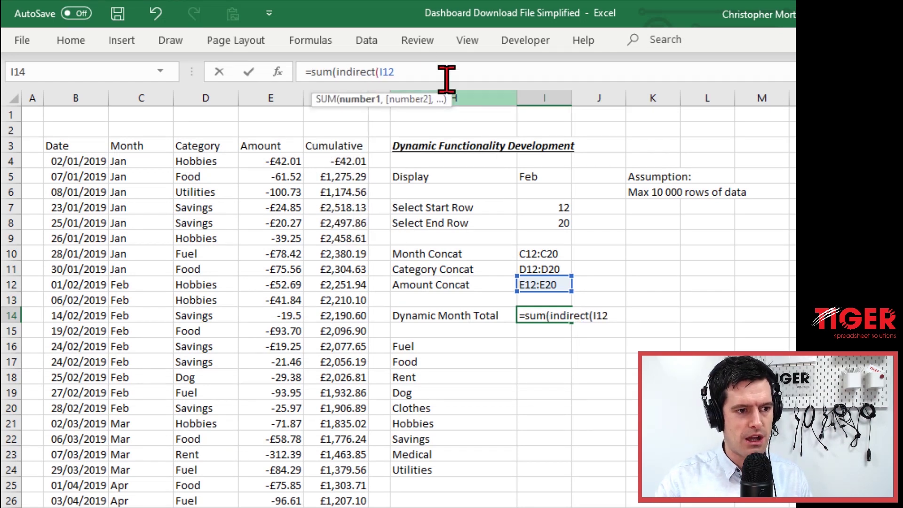
{"action": "left_click", "coordinate": [472, 80]}
{"action": "type", "text": "))"}
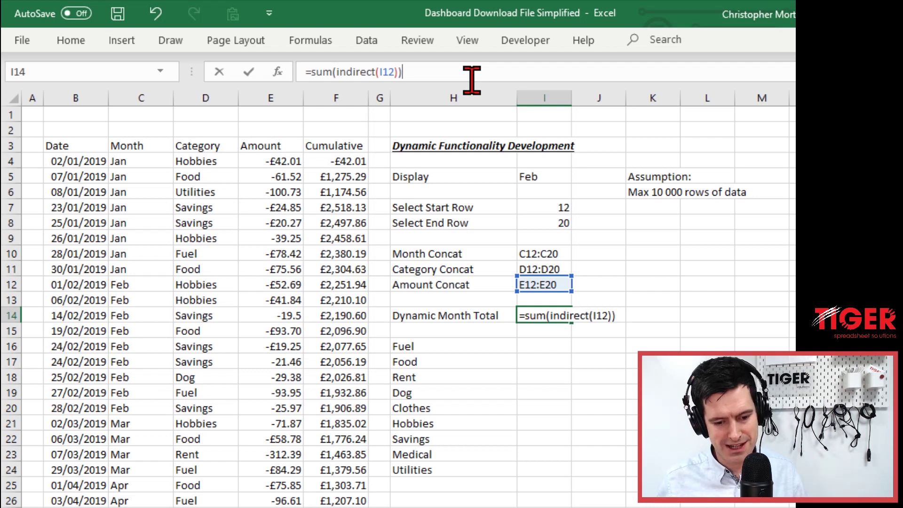
{"action": "key", "text": "ctrl+Return"}
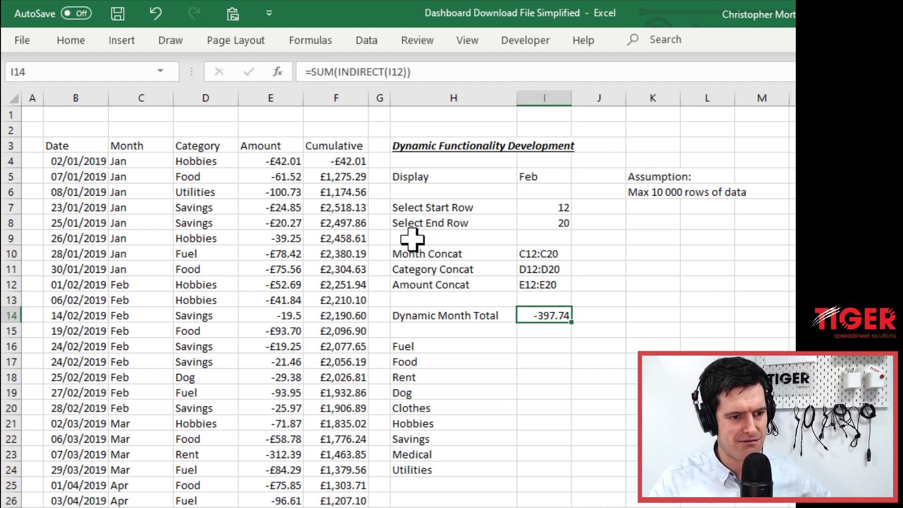
Verify the total with a temporary =SUM(E12:E20) in J14, then delete it
{"action": "left_click", "coordinate": [605, 305]}
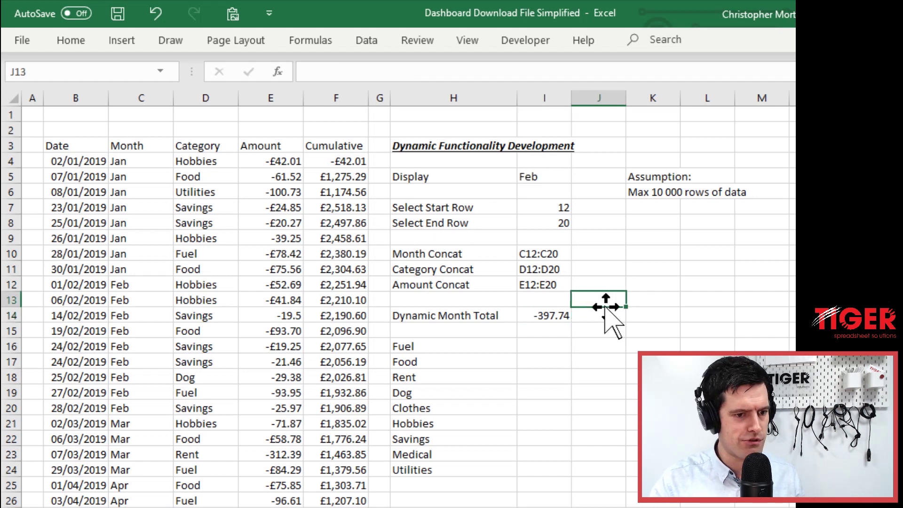
{"action": "key", "text": "Down"}
{"action": "key", "text": "F2"}
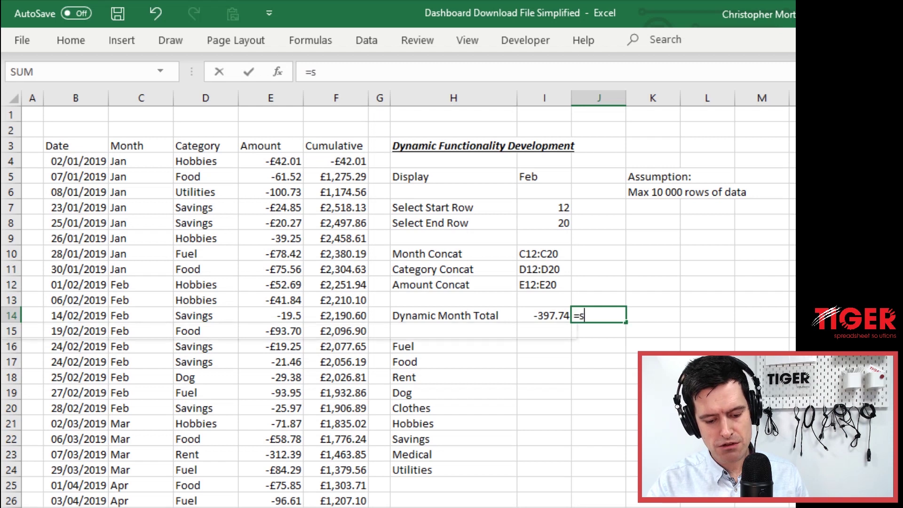
{"action": "type", "text": "=sum("}
{"action": "key", "text": "Left"}
{"action": "key", "text": "Left"}
{"action": "key", "text": "Left"}
{"action": "key", "text": "Left"}
{"action": "key", "text": "Left"}
{"action": "key", "text": "Up"}
{"action": "key", "text": "Up"}
{"action": "key", "text": "Up"}
{"action": "key", "text": "Down"}
{"action": "key", "text": "Down"}
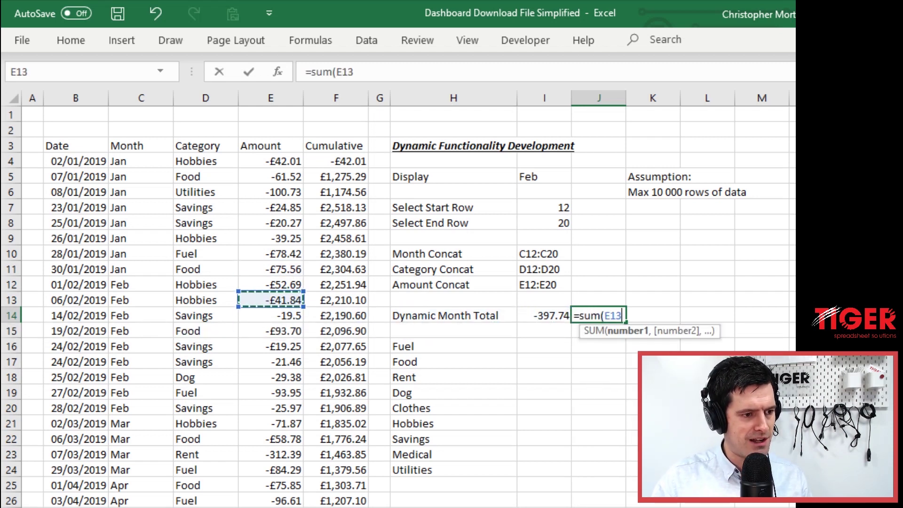
{"action": "left_click_drag", "start_coordinate": [270, 285], "coordinate": [270, 409]}
{"action": "key", "text": "Return"}
{"action": "key", "text": "Up"}
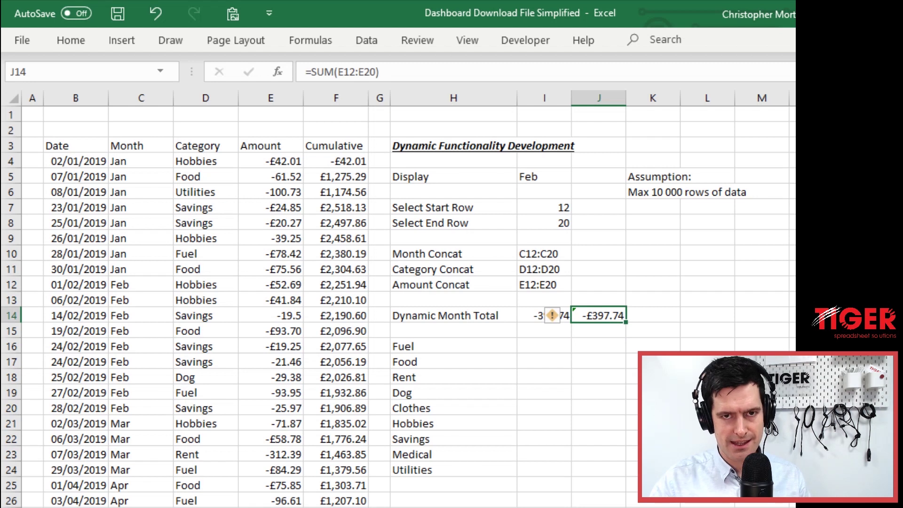
{"action": "key", "text": "Delete"}
Switch the Display month to Mar
{"action": "key", "text": "Left"}
{"action": "key", "text": "Up"}
{"action": "key", "text": "Up"}
{"action": "key", "text": "Up"}
{"action": "key", "text": "Up"}
{"action": "key", "text": "Up"}
{"action": "key", "text": "Up"}
{"action": "key", "text": "Up"}
{"action": "key", "text": "Up"}
{"action": "key", "text": "Up"}
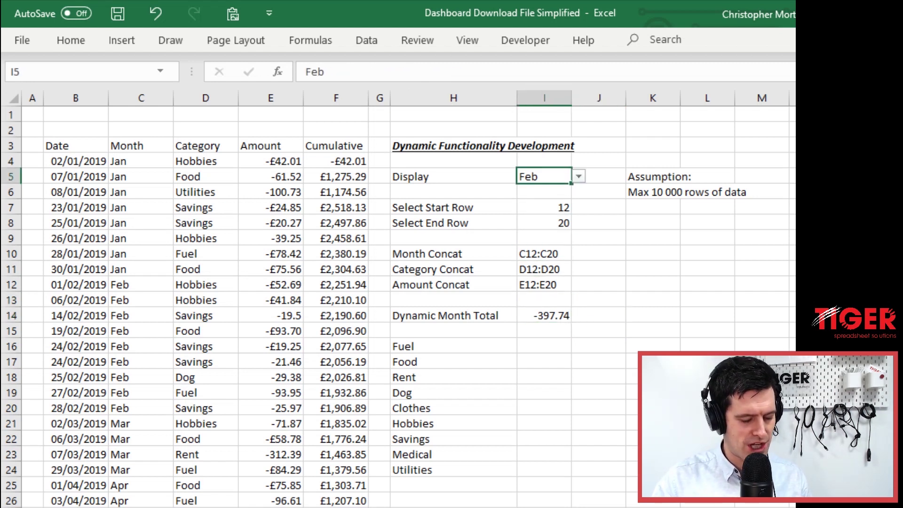
{"action": "key", "text": "alt+Down"}
{"action": "key", "text": "Down"}
{"action": "key", "text": "Return"}
{"action": "key", "text": "Down"}
{"action": "key", "text": "Down"}
{"action": "key", "text": "Down"}
{"action": "key", "text": "Down"}
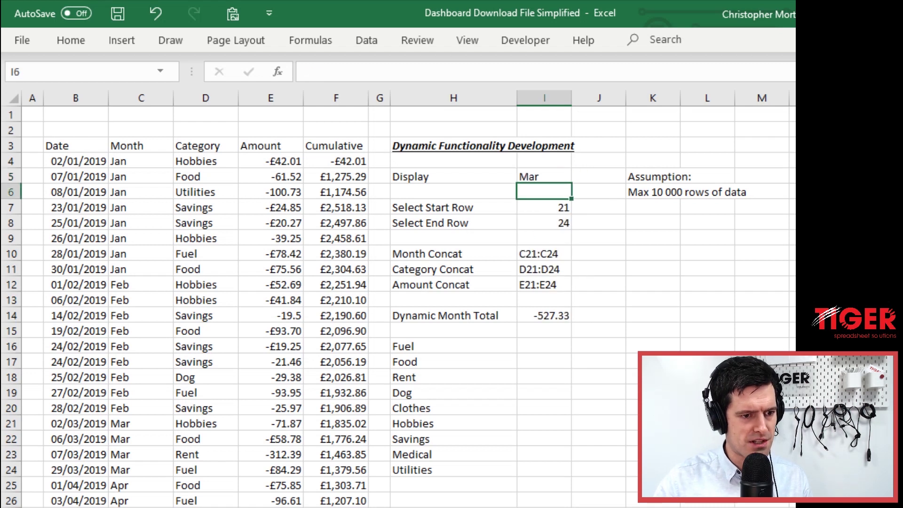
Select the Mar amounts E21:E24 to check the -527.33 total
{"action": "key", "text": "Down"}
{"action": "key", "text": "Down"}
{"action": "key", "text": "Down"}
{"action": "key", "text": "Down"}
{"action": "key", "text": "Down"}
{"action": "key", "text": "Left"}
{"action": "key", "text": "Left"}
{"action": "key", "text": "Left"}
{"action": "key", "text": "Left"}
{"action": "key", "text": "Left"}
{"action": "key", "text": "Left"}
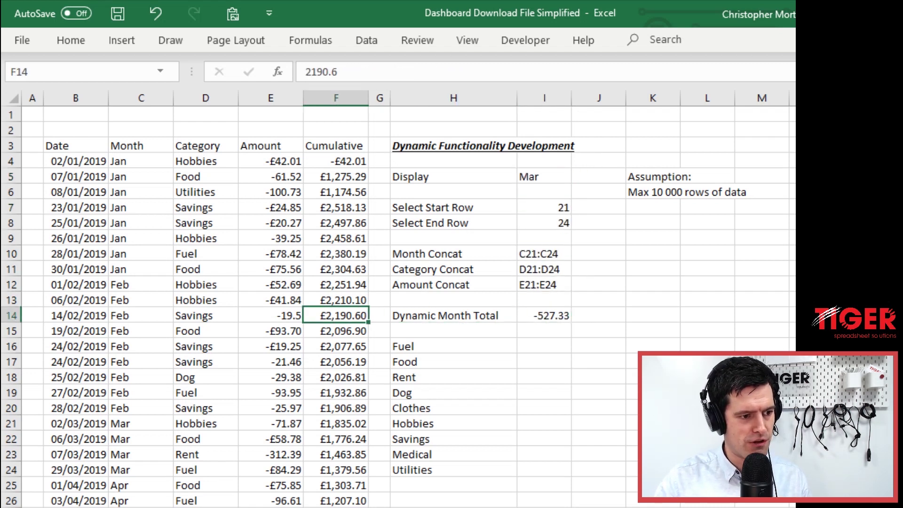
{"action": "key", "text": "Down"}
{"action": "key", "text": "Down"}
{"action": "key", "text": "Down"}
{"action": "key", "text": "Down"}
{"action": "key", "text": "Down"}
{"action": "key", "text": "Down"}
{"action": "key", "text": "Down"}
{"action": "key", "text": "Right"}
{"action": "key", "text": "Right"}
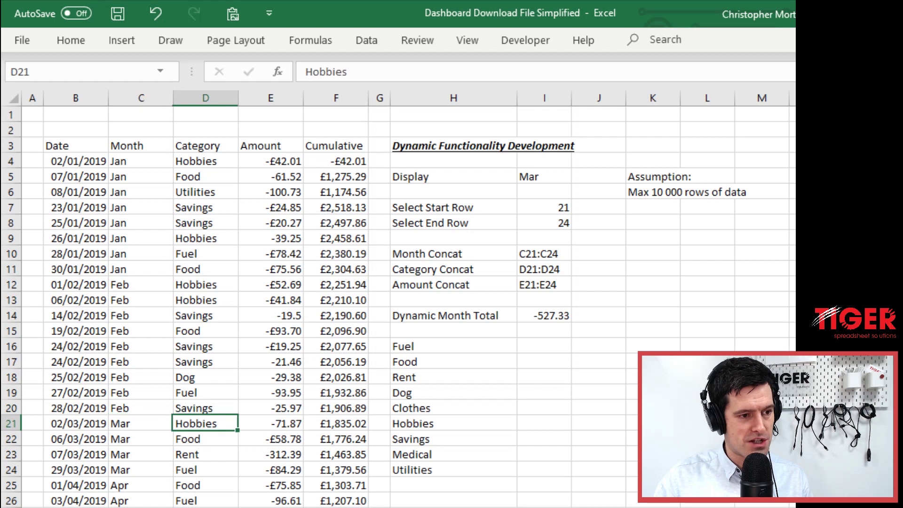
{"action": "key", "text": "shift+Down"}
{"action": "key", "text": "shift+Down"}
{"action": "key", "text": "shift+Down"}
{"action": "key", "text": "shift+Up"}
{"action": "key", "text": "shift+Down"}
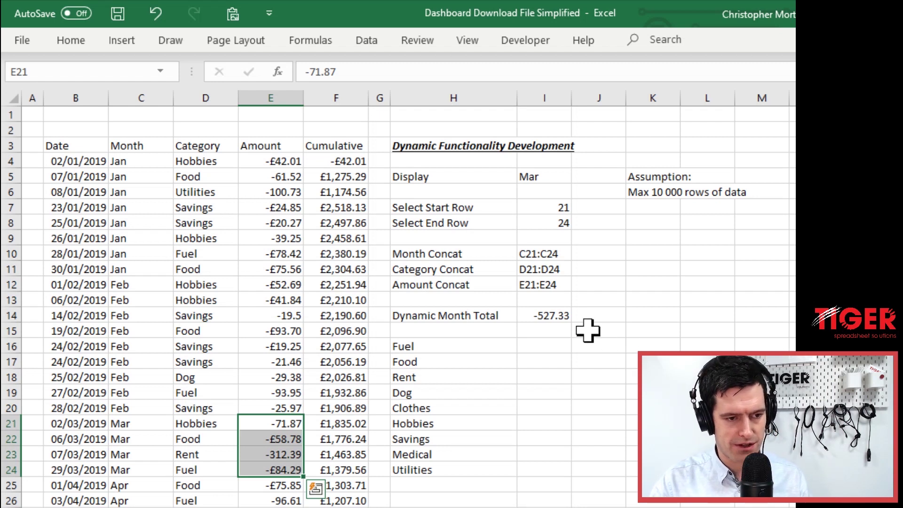
{"action": "left_click", "coordinate": [563, 315]}
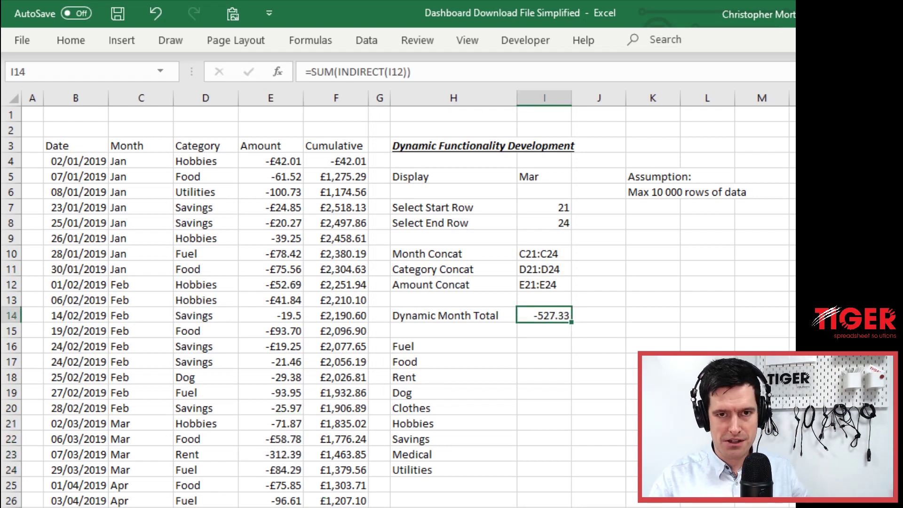
Switch the Display month to May, then to Oct
{"action": "left_click", "coordinate": [549, 173]}
{"action": "left_click", "coordinate": [579, 177]}
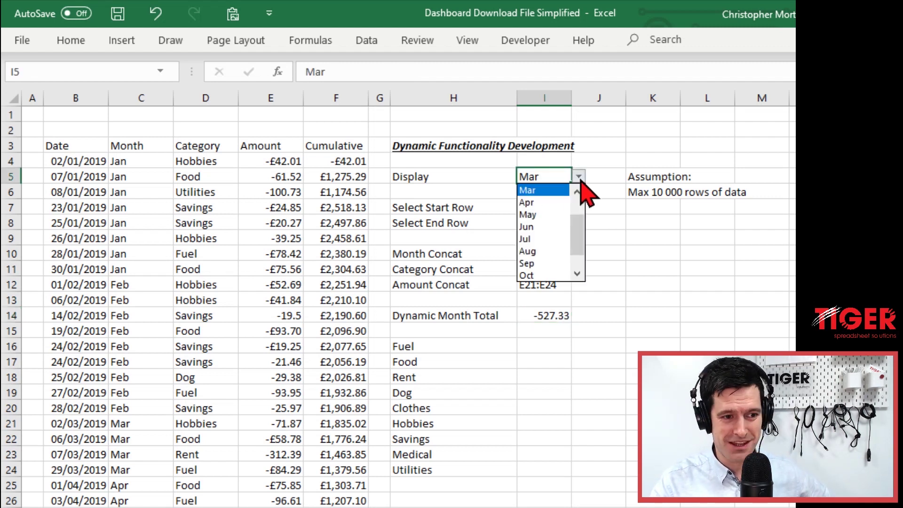
{"action": "left_click", "coordinate": [541, 215]}
{"action": "left_click", "coordinate": [580, 177]}
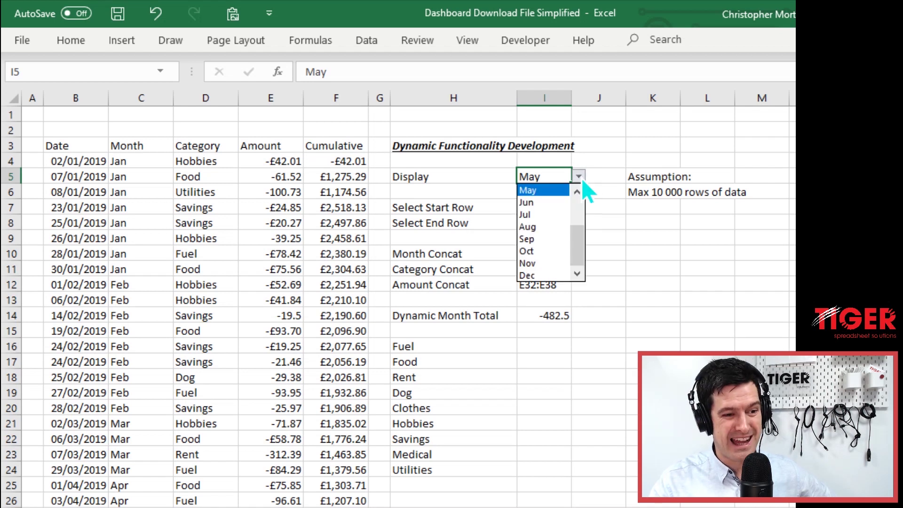
{"action": "left_click", "coordinate": [549, 255]}
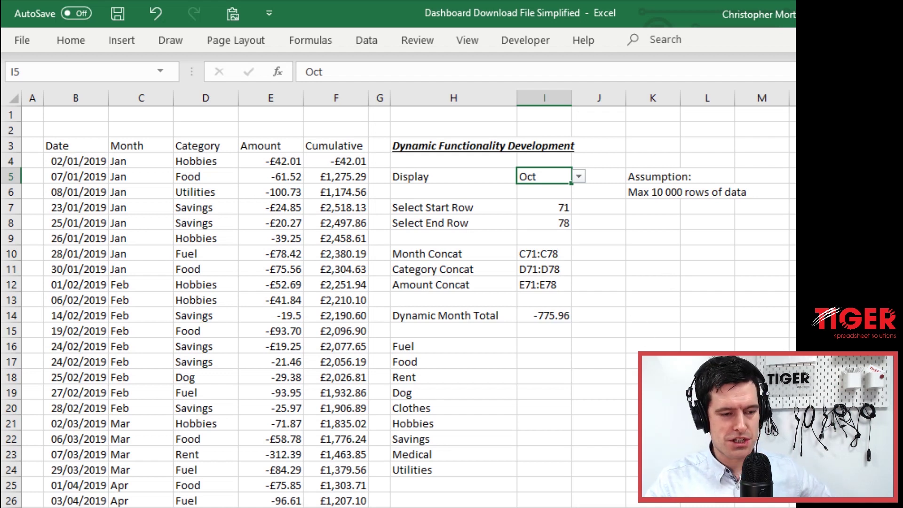
Set the spending dashboard's Month drop-down to Mar
{"action": "key", "text": "ctrl+Page_Up"}
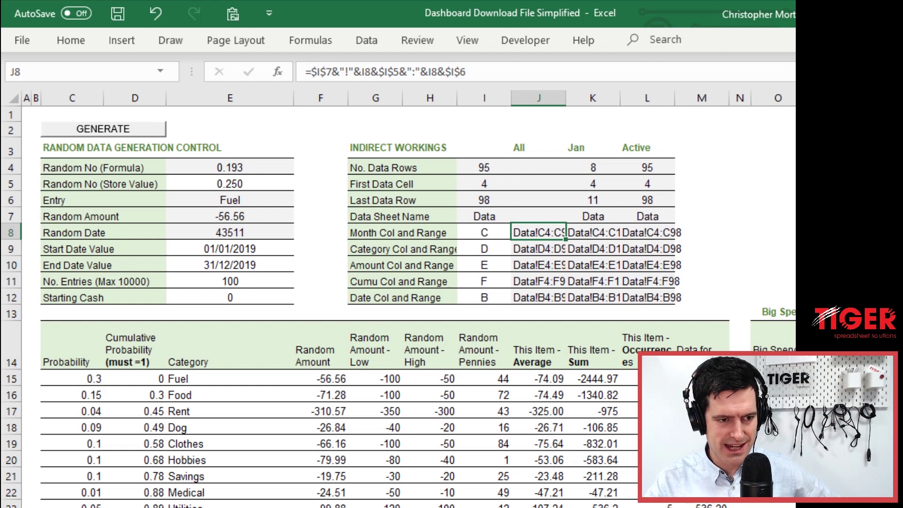
{"action": "key", "text": "ctrl+Page_Up"}
{"action": "left_click", "coordinate": [243, 241]}
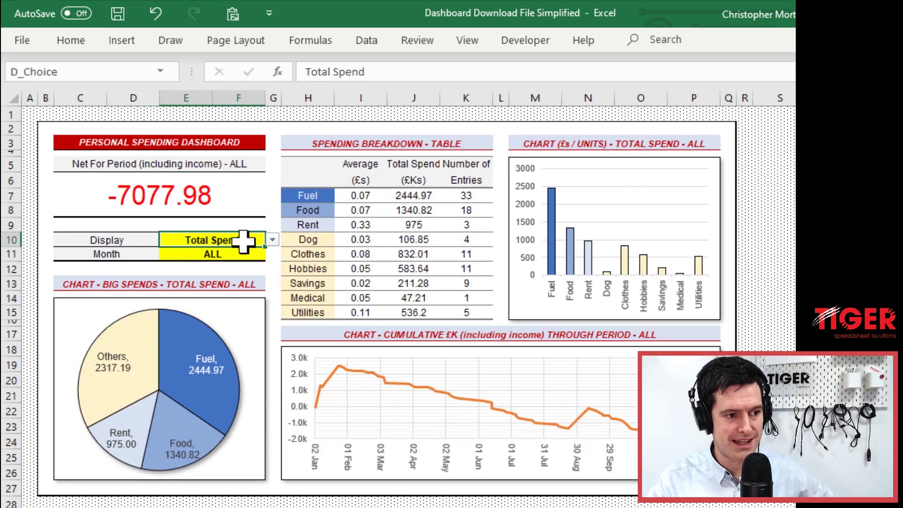
{"action": "left_click", "coordinate": [242, 253]}
{"action": "left_click", "coordinate": [272, 255]}
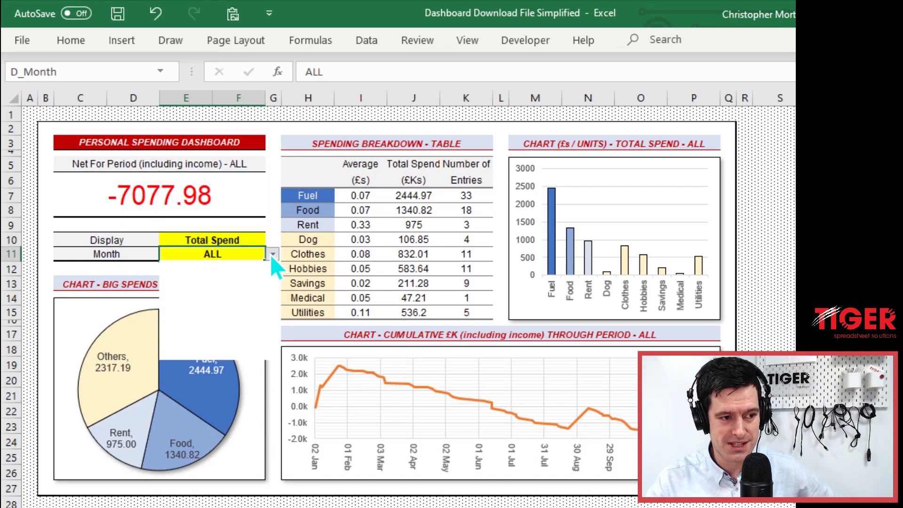
{"action": "left_click", "coordinate": [200, 308]}
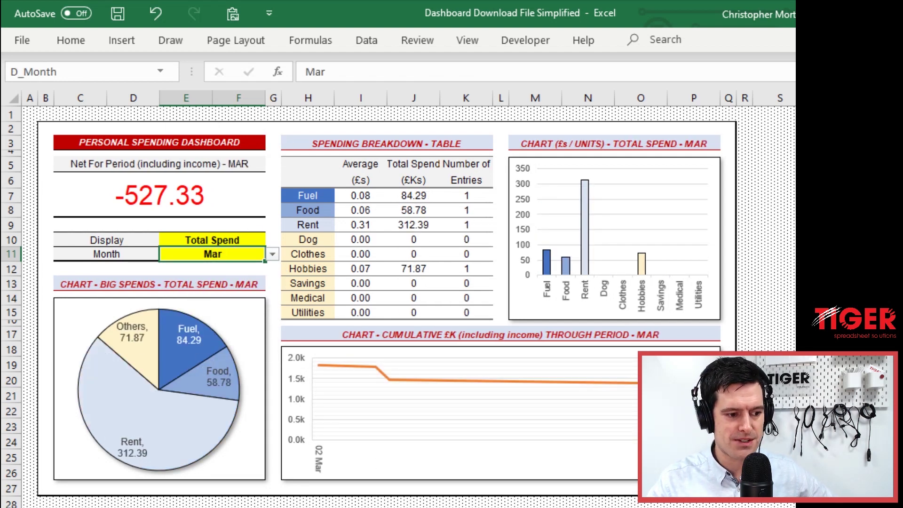
{"action": "key", "text": "ctrl+Page_Up"}
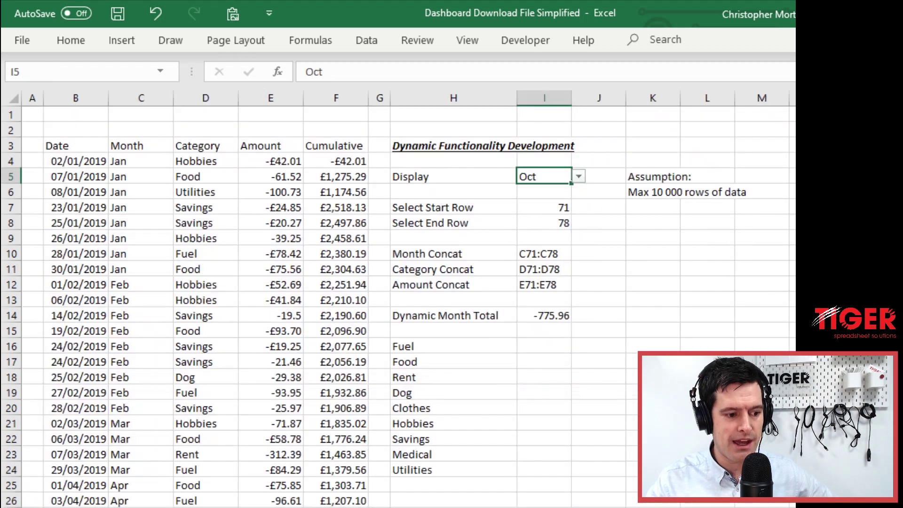
{"action": "key", "text": "ctrl+Page_Up"}
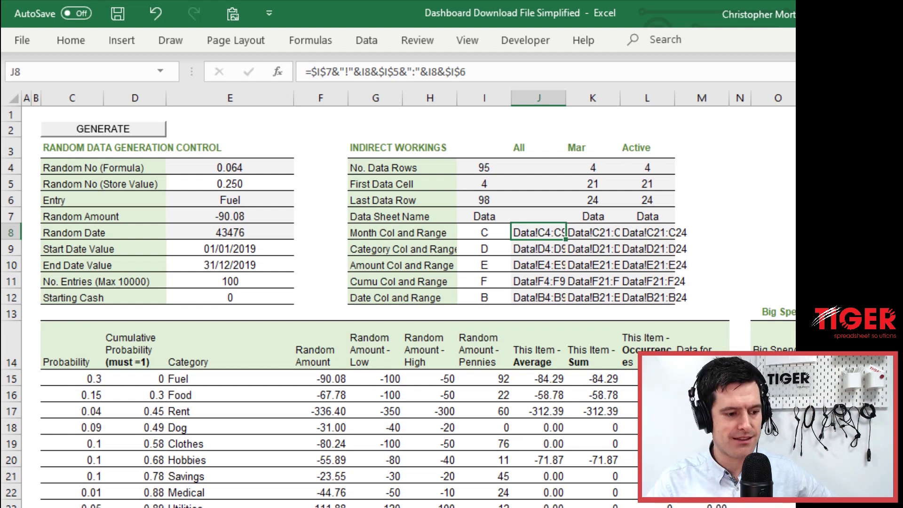
Bold the Dynamic Month Total label and value in H14:I14
{"action": "key", "text": "ctrl+Page_Up"}
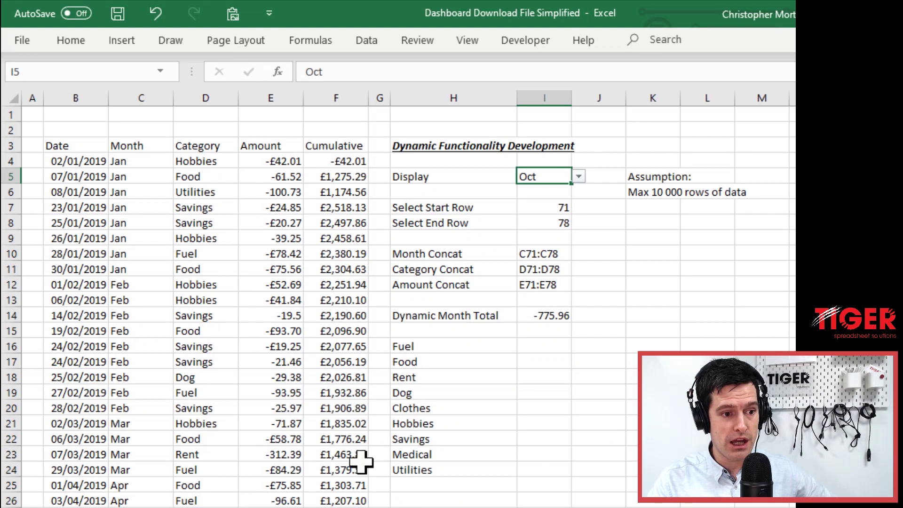
{"action": "left_click", "coordinate": [544, 348]}
{"action": "key", "text": "Up"}
{"action": "key", "text": "Up"}
{"action": "key", "text": "Left"}
{"action": "key", "text": "shift+Right"}
{"action": "key", "text": "ctrl+b"}
Select the category names from Fuel to Utilities, then cell I16
{"action": "key", "text": "Up"}
{"action": "key", "text": "Down"}
{"action": "key", "text": "Down"}
{"action": "key", "text": "Down"}
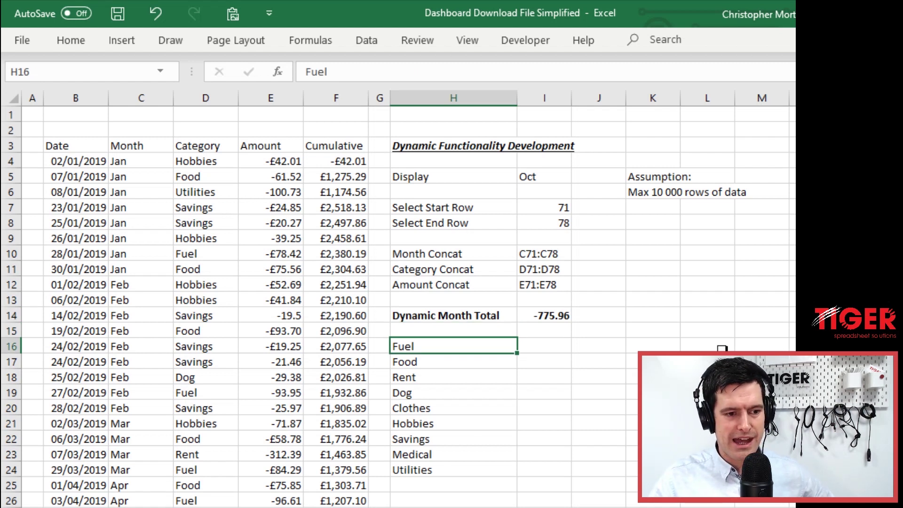
{"action": "key", "text": "shift+Down"}
{"action": "key", "text": "ctrl+shift+Down"}
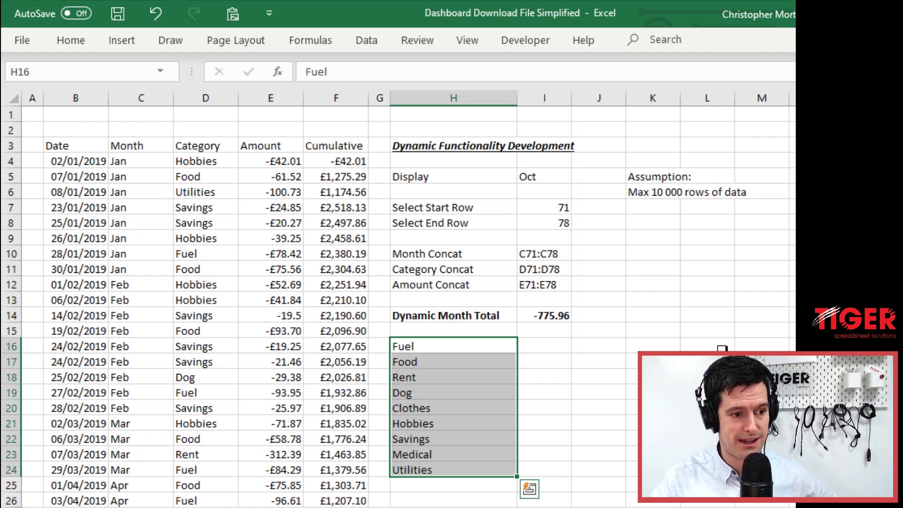
{"action": "left_click", "coordinate": [544, 346]}
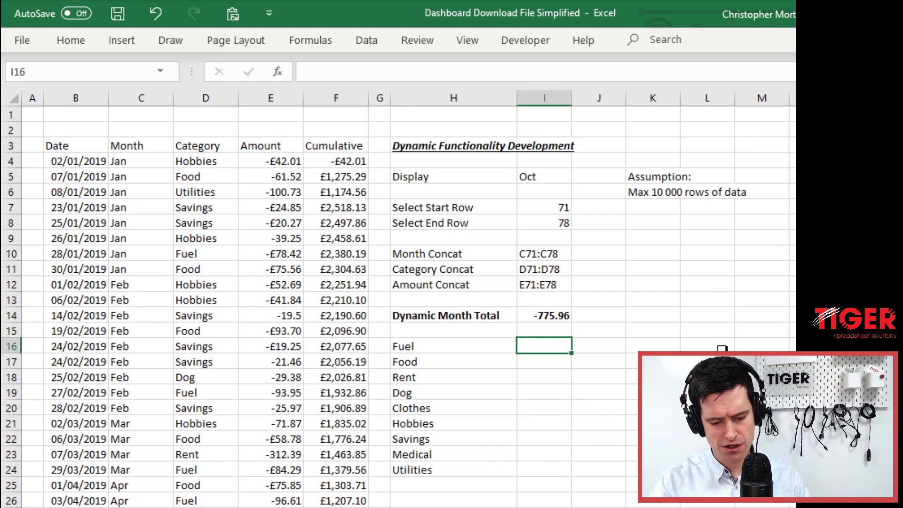
Start the Fuel total in I16 as =SUMIF(INDIRECT($I$11),H16 using the Fuel label as criterion
{"action": "type", "text": "=sum"}
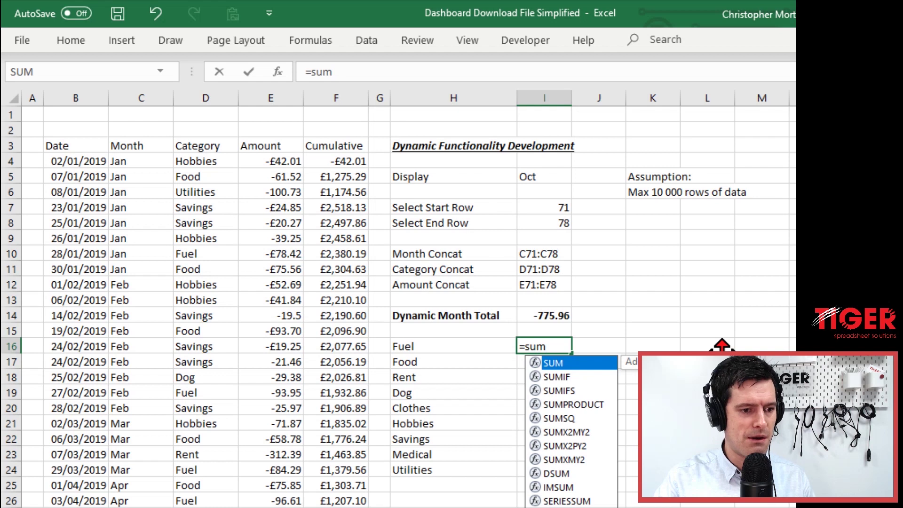
{"action": "type", "text": "if("}
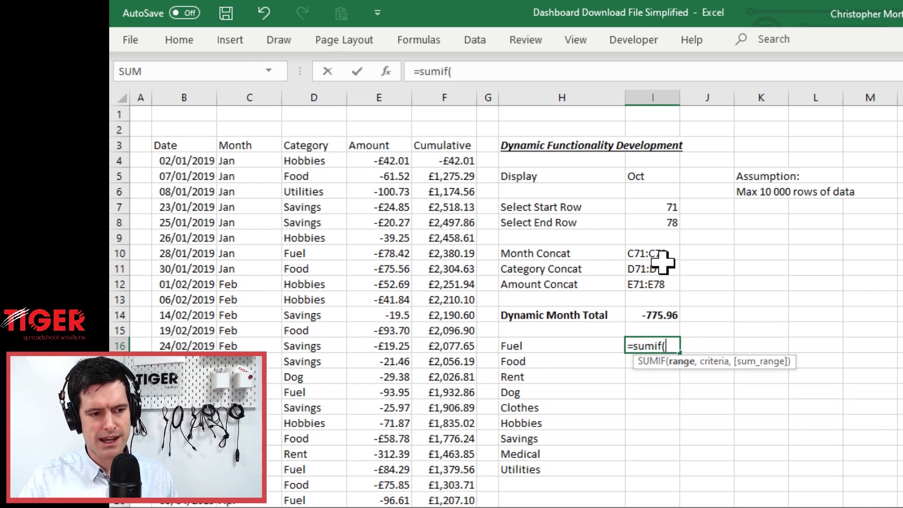
{"action": "type", "text": "indirect("}
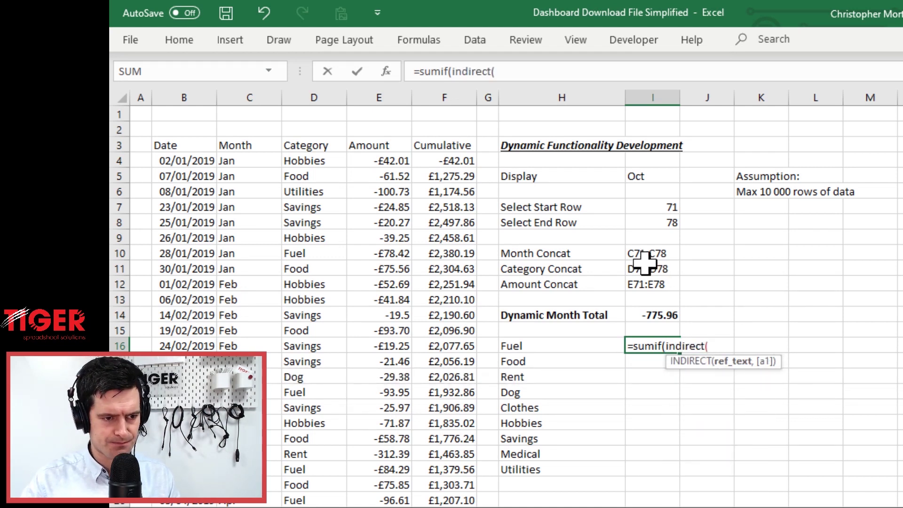
{"action": "left_click", "coordinate": [645, 269]}
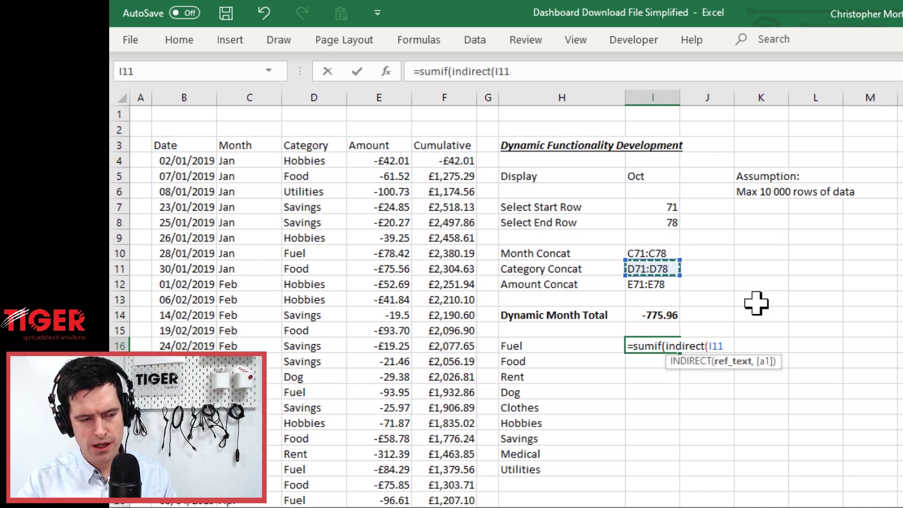
{"action": "key", "text": "F4"}
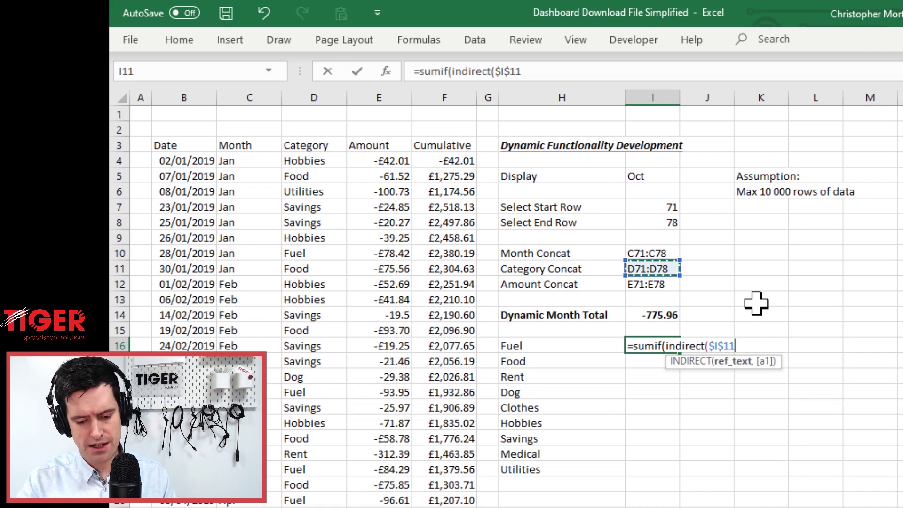
{"action": "type", "text": ")"}
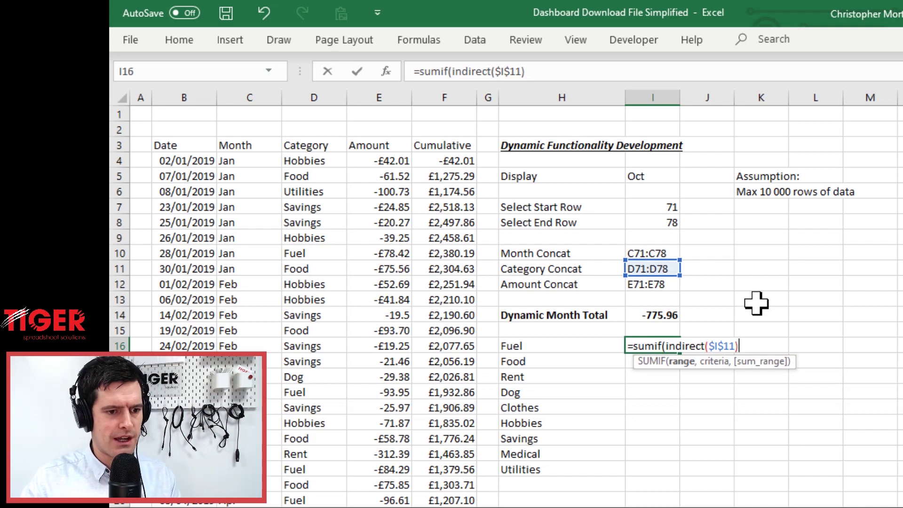
{"action": "type", "text": ","}
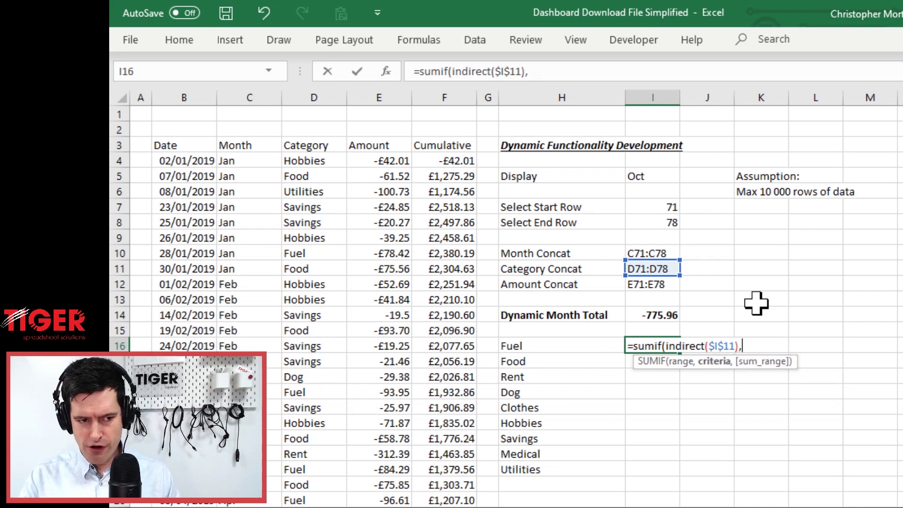
{"action": "left_click", "coordinate": [556, 345]}
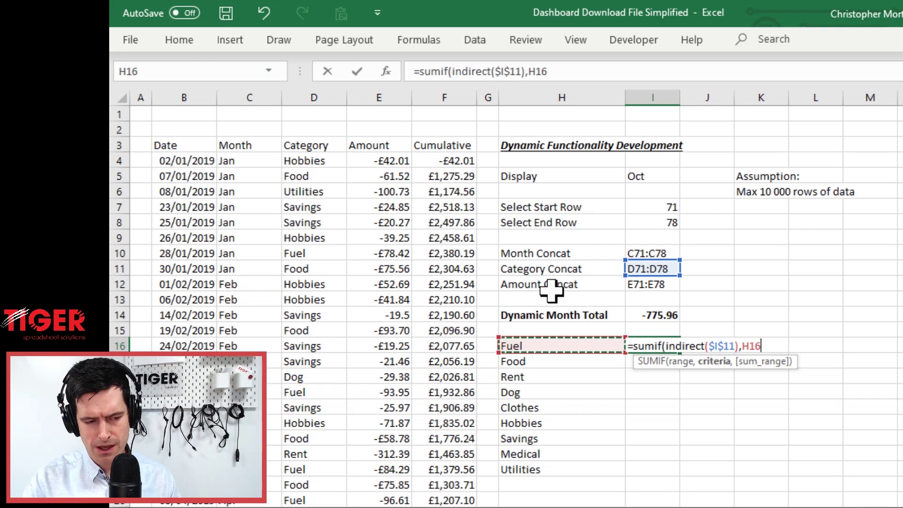
Finish the formula with INDIRECT(I12) as the sum range, giving -235.44 for October Fuel
{"action": "type", "text": ","}
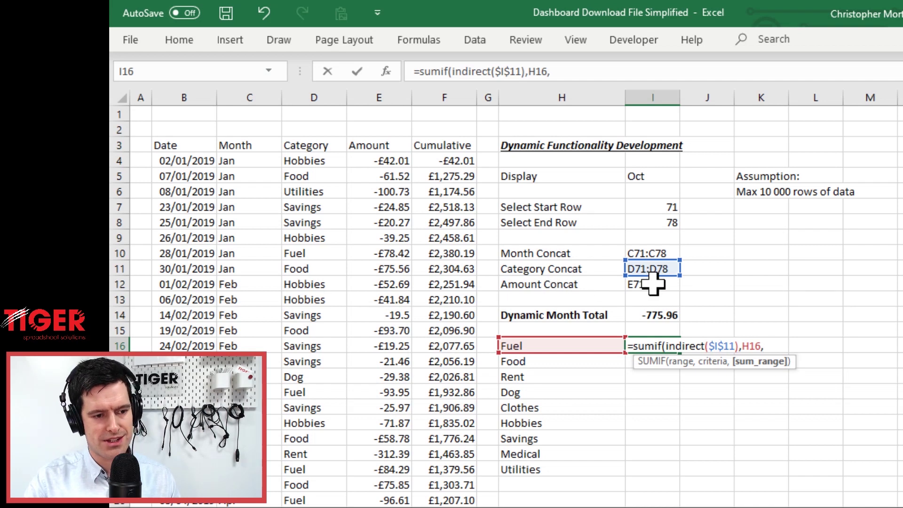
{"action": "left_click", "coordinate": [653, 283]}
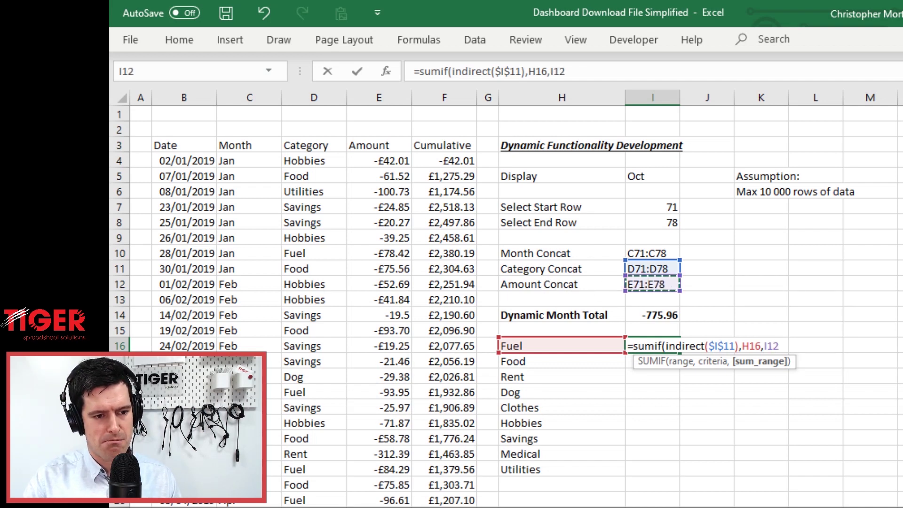
{"action": "key", "text": "BackSpace"}
{"action": "key", "text": "BackSpace"}
{"action": "key", "text": "BackSpace"}
{"action": "type", "text": "indrectr"}
{"action": "key", "text": "BackSpace"}
{"action": "key", "text": "BackSpace"}
{"action": "key", "text": "BackSpace"}
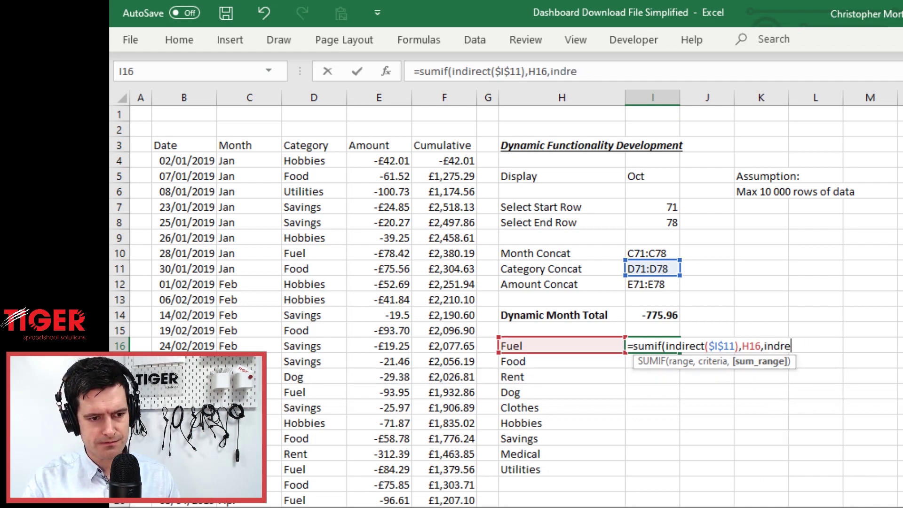
{"action": "key", "text": "BackSpace"}
{"action": "key", "text": "BackSpace"}
{"action": "type", "text": "irect("}
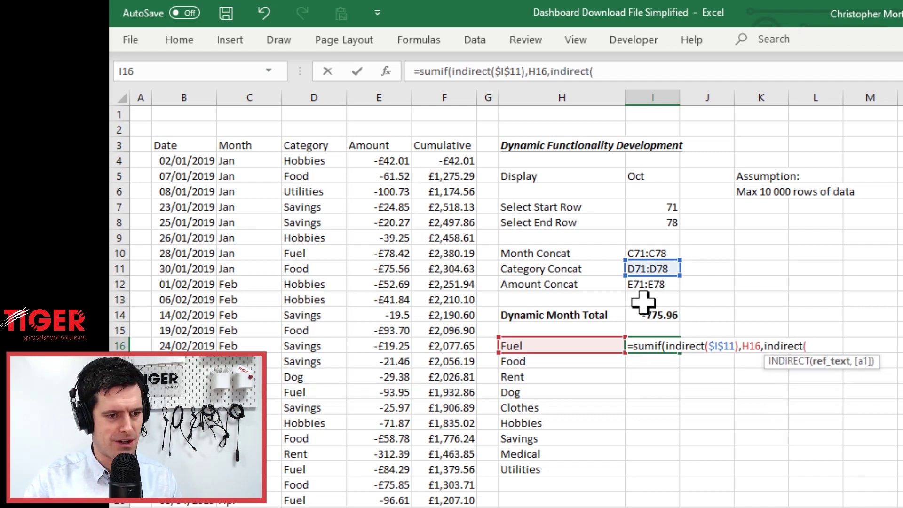
{"action": "left_click", "coordinate": [641, 284]}
{"action": "type", "text": "))"}
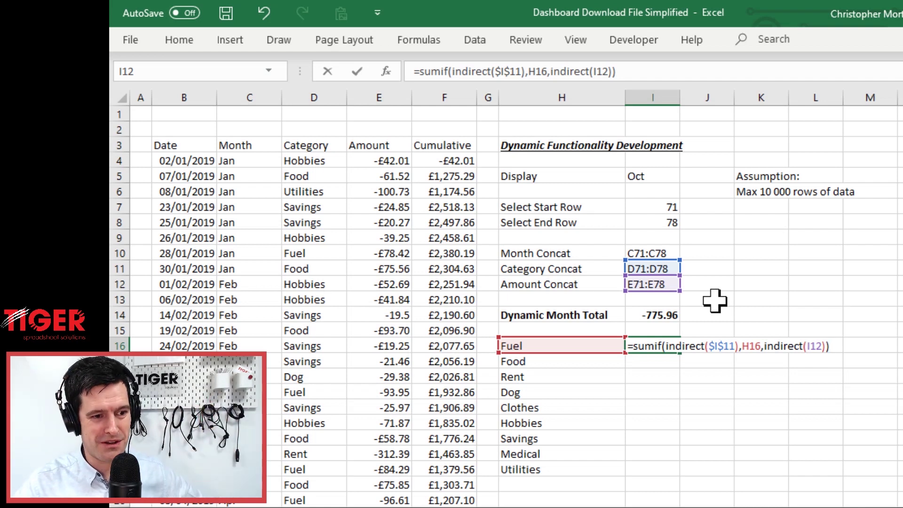
{"action": "key", "text": "Return"}
{"action": "key", "text": "Up"}
{"action": "key", "text": "Left"}
{"action": "key", "text": "Right"}
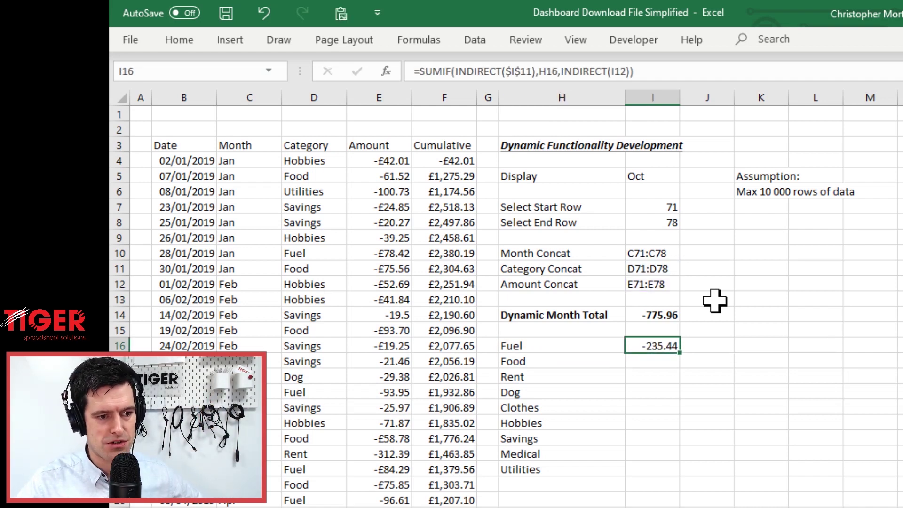
Keep the Display month at Oct and check the January category and amount rows, including Fuel -78.42
{"action": "left_click", "coordinate": [644, 176]}
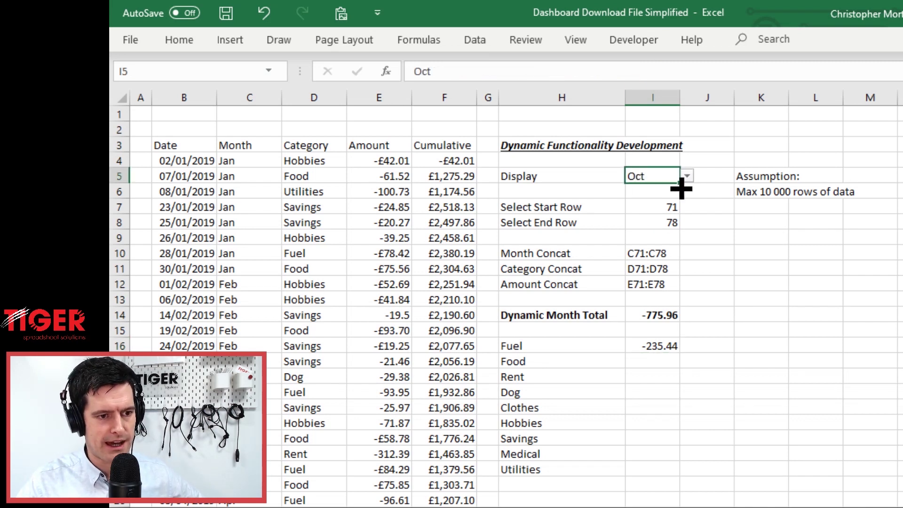
{"action": "left_click", "coordinate": [687, 176]}
{"action": "left_click_drag", "start_coordinate": [689, 241], "coordinate": [693, 170]}
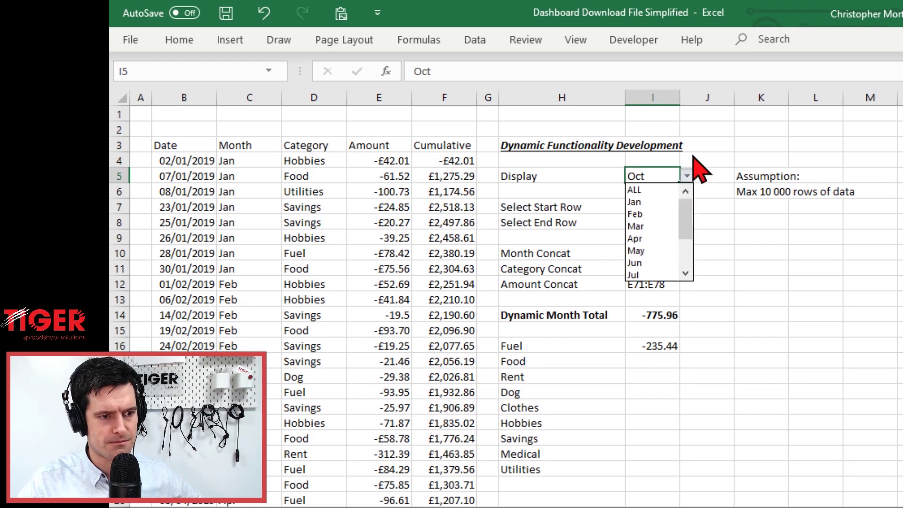
{"action": "key", "text": "Escape"}
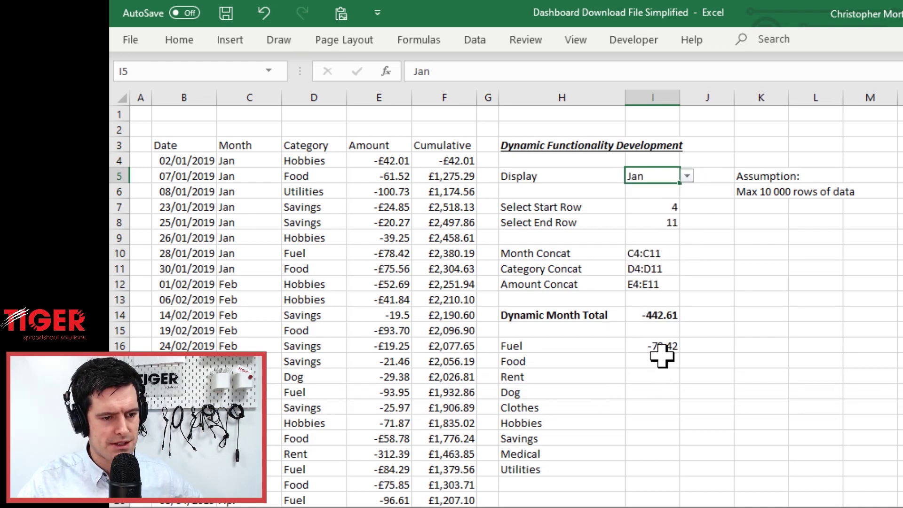
{"action": "left_click", "coordinate": [663, 360]}
{"action": "left_click", "coordinate": [328, 190]}
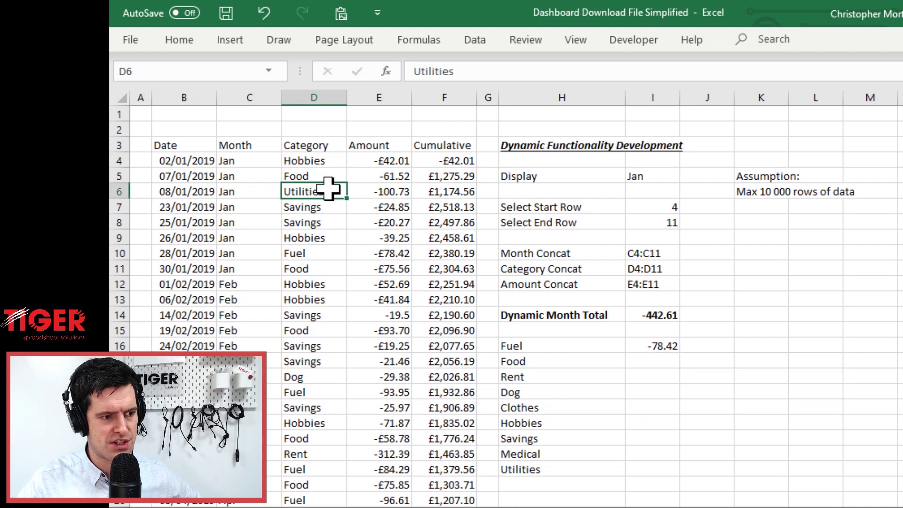
{"action": "key", "text": "Down"}
{"action": "key", "text": "Down"}
{"action": "key", "text": "Down"}
{"action": "key", "text": "Down"}
{"action": "key", "text": "Right"}
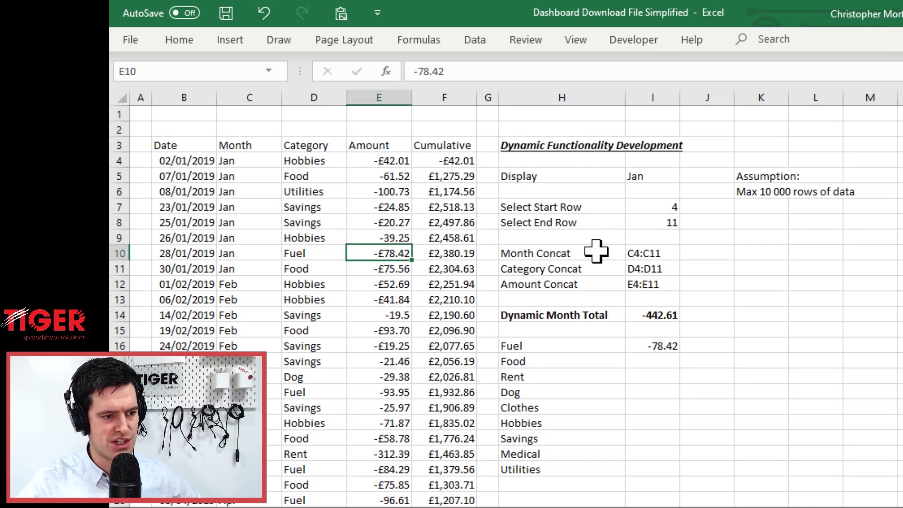
{"action": "key", "text": "Down"}
{"action": "key", "text": "Down"}
{"action": "key", "text": "Down"}
{"action": "key", "text": "Down"}
{"action": "key", "text": "Down"}
Switch the Display month to Feb and confirm the Fuel total matches February's -93.95 entry
{"action": "left_click", "coordinate": [671, 174]}
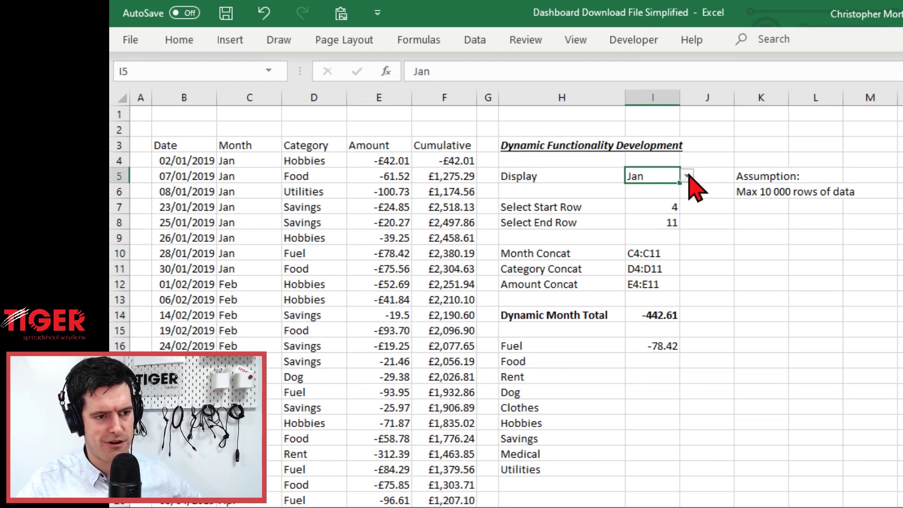
{"action": "left_click", "coordinate": [687, 175]}
{"action": "left_click", "coordinate": [659, 197]}
{"action": "left_click", "coordinate": [671, 198]}
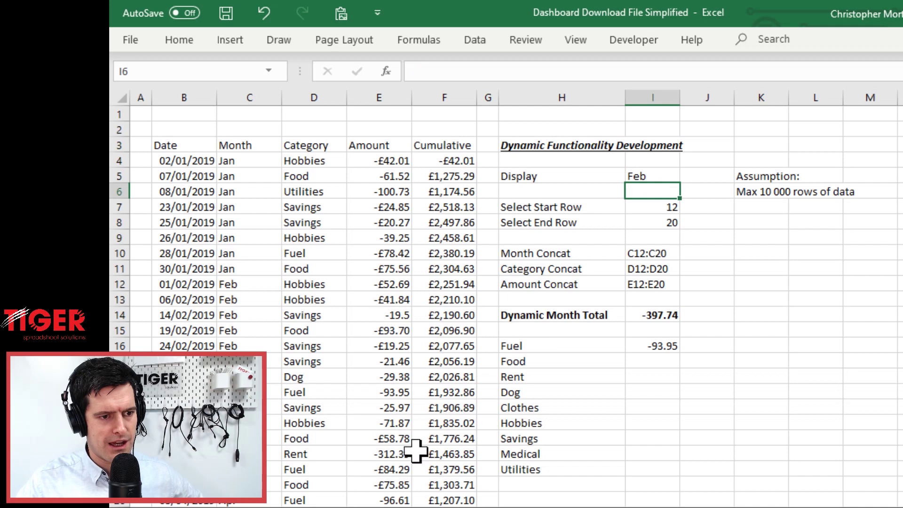
{"action": "left_click", "coordinate": [287, 408]}
{"action": "key", "text": "Up"}
{"action": "key", "text": "Up"}
{"action": "key", "text": "Up"}
{"action": "key", "text": "Up"}
{"action": "key", "text": "Up"}
{"action": "key", "text": "Up"}
{"action": "key", "text": "Down"}
{"action": "key", "text": "Down"}
{"action": "key", "text": "Down"}
{"action": "key", "text": "Down"}
{"action": "key", "text": "Down"}
{"action": "key", "text": "Right"}
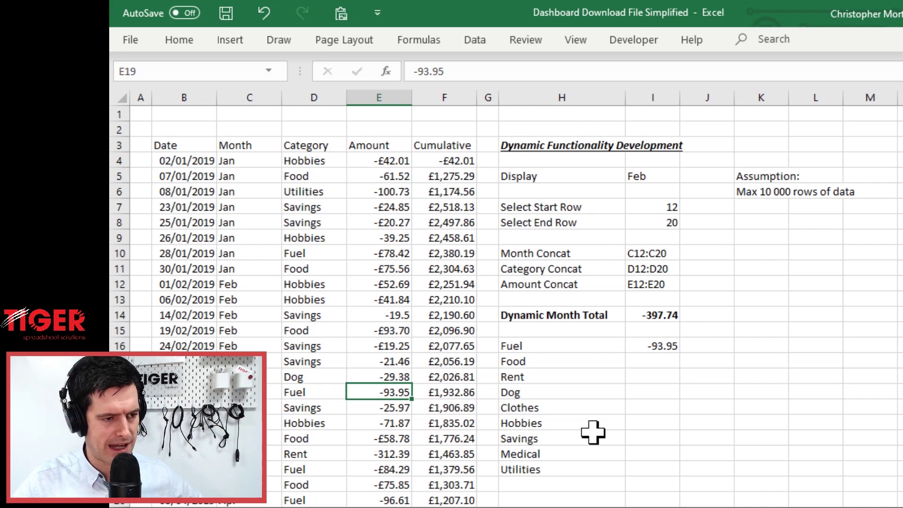
{"action": "key", "text": "Right"}
{"action": "key", "text": "Right"}
{"action": "key", "text": "Right"}
{"action": "key", "text": "Right"}
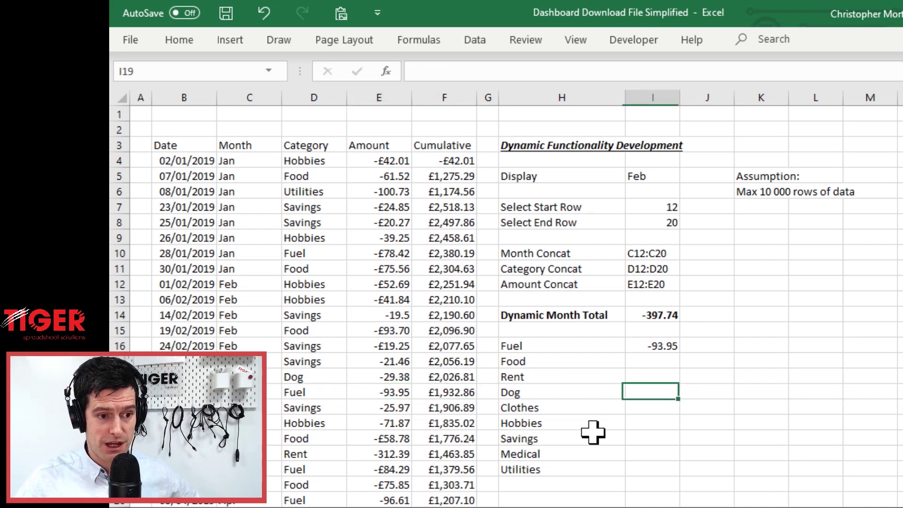
{"action": "key", "text": "Up"}
{"action": "key", "text": "Up"}
{"action": "key", "text": "Up"}
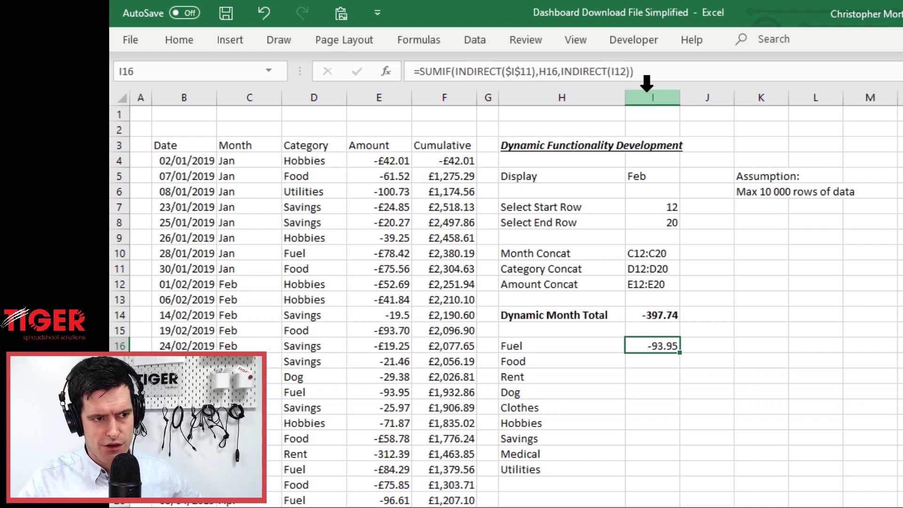
Lock I12 as $I$12 in the Fuel formula and fill it down through Utilities, showing Food -93.7 and Dog -29.38
{"action": "left_click", "coordinate": [613, 71]}
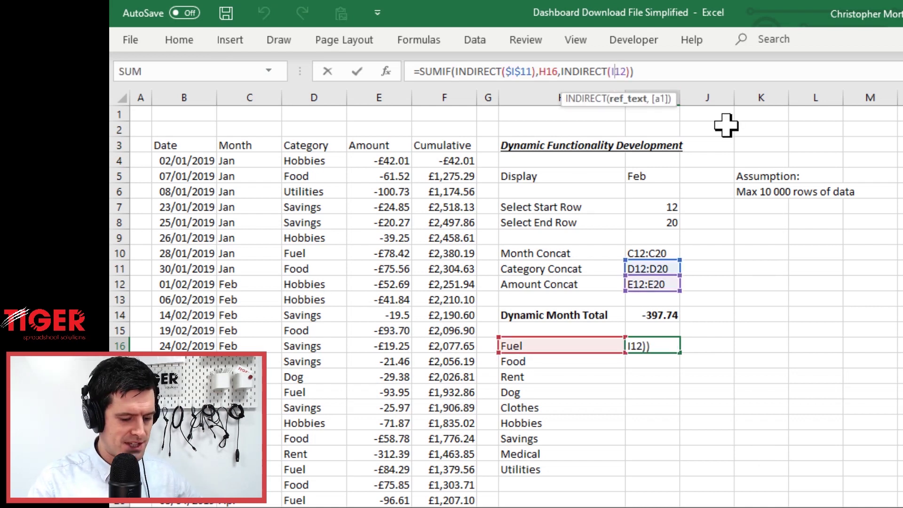
{"action": "key", "text": "F4"}
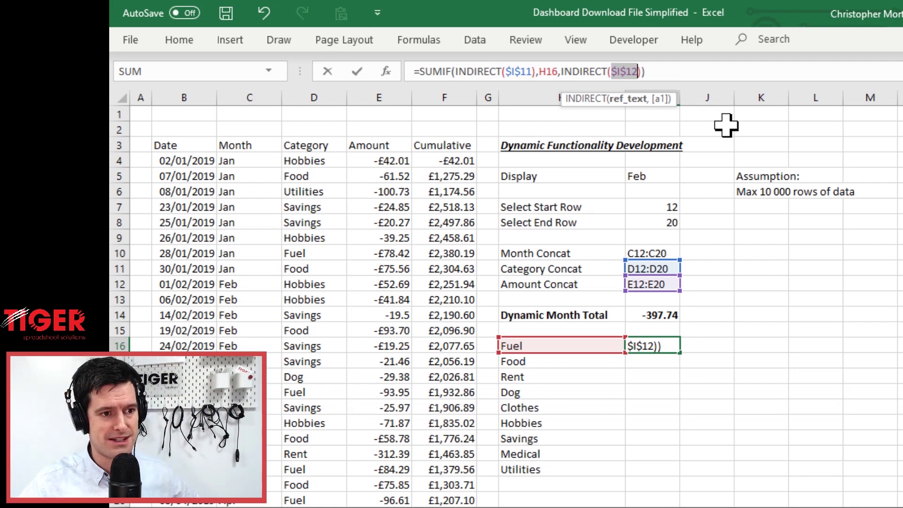
{"action": "key", "text": "Return"}
{"action": "key", "text": "Up"}
{"action": "key", "text": "shift+Down"}
{"action": "key", "text": "shift+Down"}
{"action": "key", "text": "shift+Down"}
{"action": "key", "text": "shift+Down"}
{"action": "key", "text": "shift+Down"}
{"action": "key", "text": "shift+Down"}
{"action": "key", "text": "shift+Down"}
{"action": "key", "text": "shift+Down"}
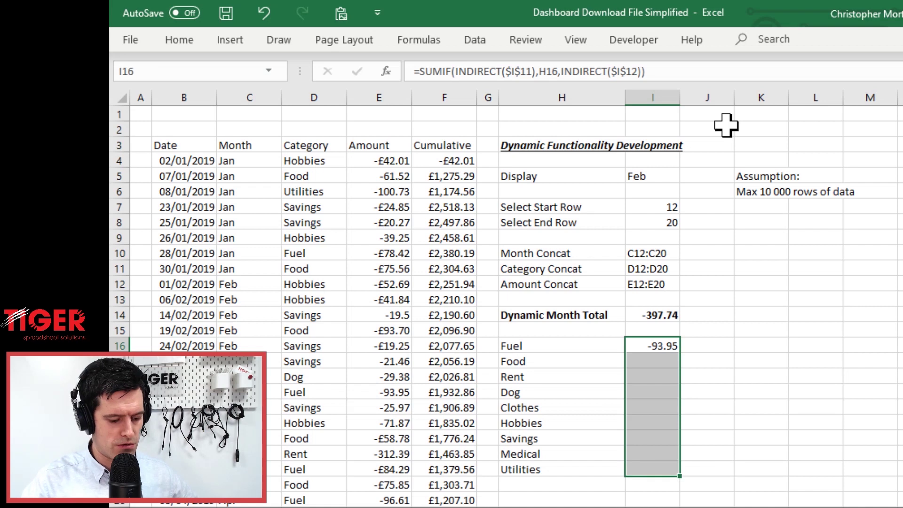
{"action": "key", "text": "ctrl+d"}
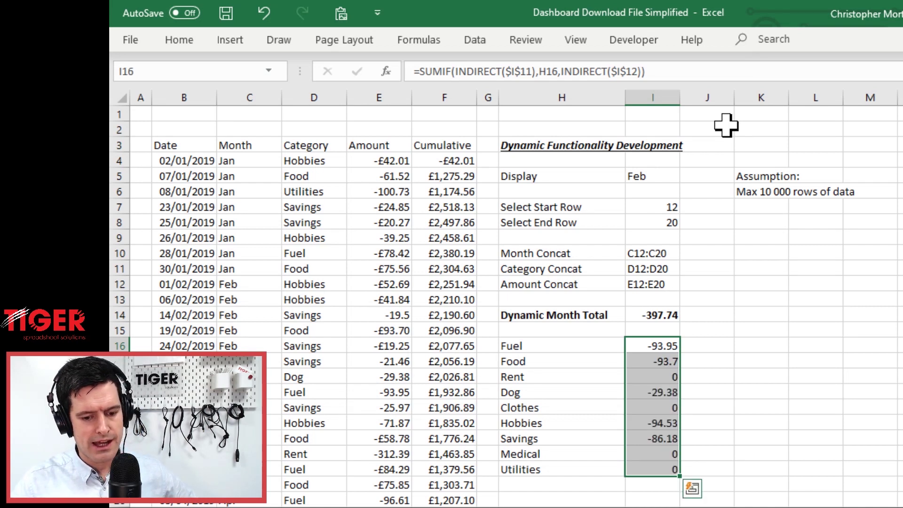
{"action": "key", "text": "Left"}
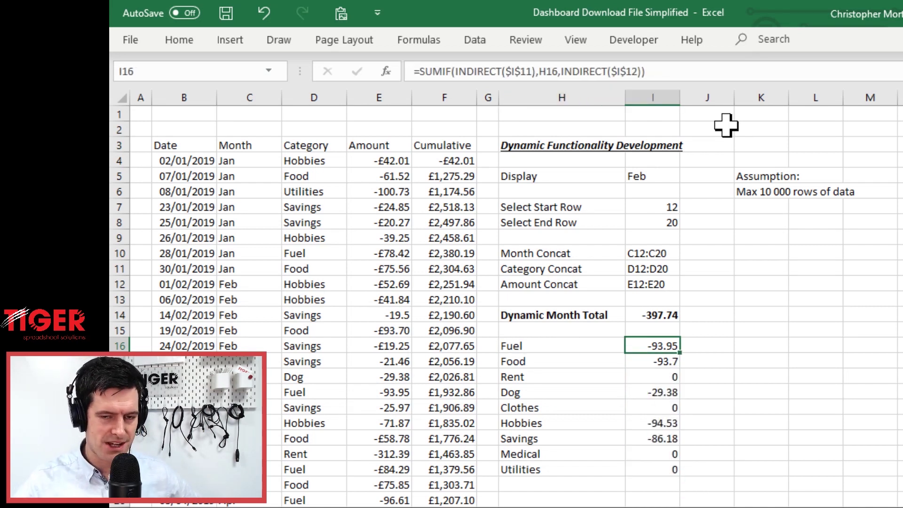
{"action": "key", "text": "Down"}
{"action": "key", "text": "Down"}
{"action": "key", "text": "Down"}
{"action": "key", "text": "Down"}
{"action": "key", "text": "Down"}
{"action": "key", "text": "Down"}
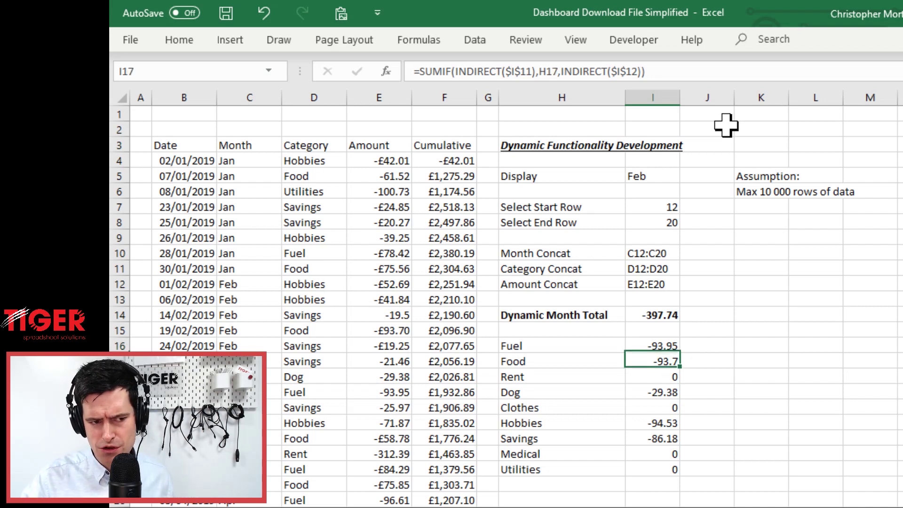
{"action": "key", "text": "Down"}
{"action": "key", "text": "Down"}
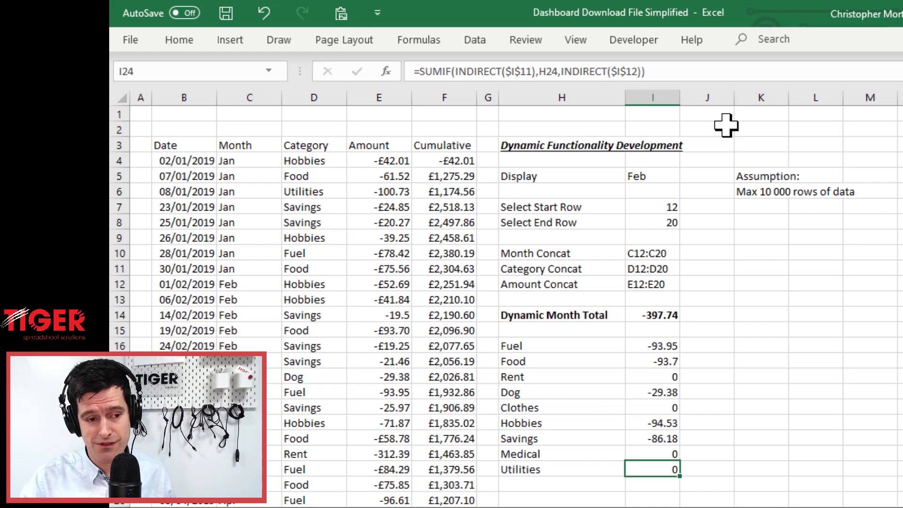
{"action": "key", "text": "Down"}
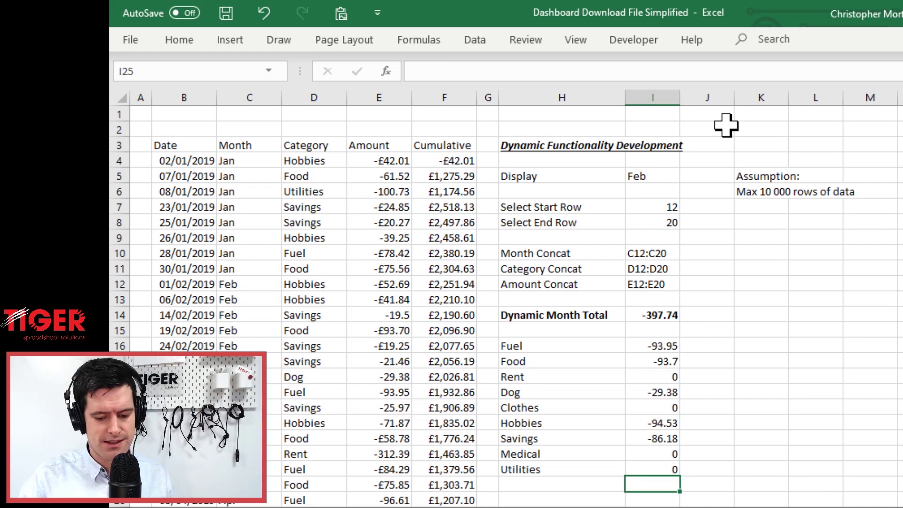
AutoSum I16:I24 into I25 and confirm its -397.74 matches the Dynamic Month Total row
{"action": "key", "text": "alt+equal"}
{"action": "key", "text": "Return"}
{"action": "key", "text": "Up"}
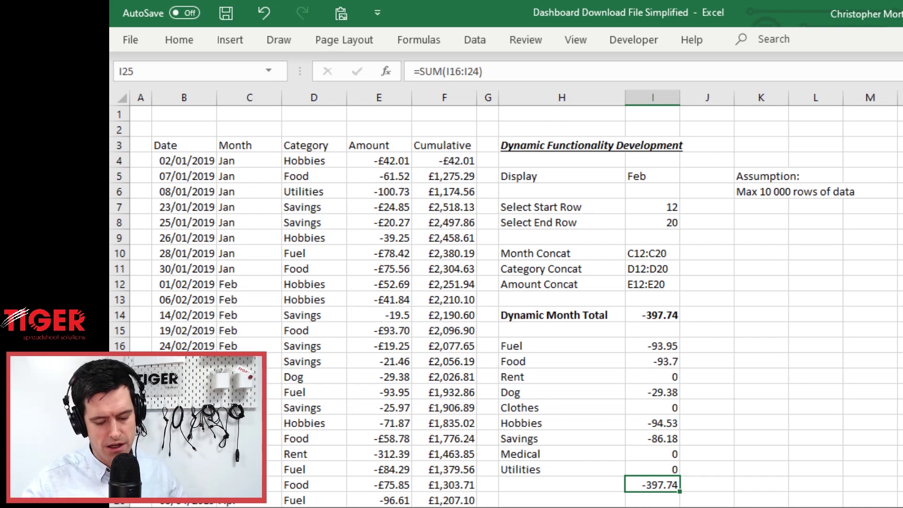
{"action": "key", "text": "Left"}
{"action": "key", "text": "Right"}
{"action": "key", "text": "shift+space"}
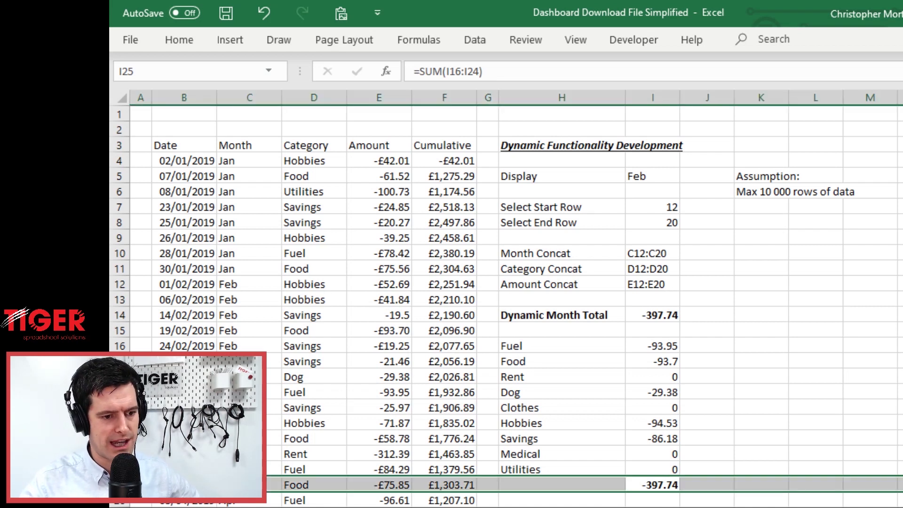
{"action": "key", "text": "Up"}
{"action": "key", "text": "Up"}
{"action": "key", "text": "Up"}
{"action": "key", "text": "Up"}
{"action": "key", "text": "Up"}
{"action": "key", "text": "Up"}
{"action": "key", "text": "Up"}
{"action": "key", "text": "Up"}
{"action": "key", "text": "Up"}
{"action": "key", "text": "Up"}
{"action": "key", "text": "Up"}
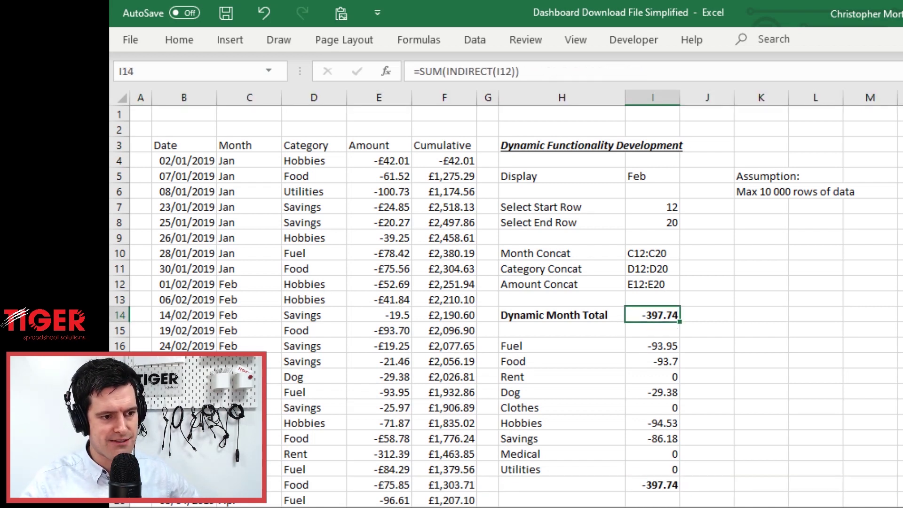
{"action": "key", "text": "shift+space"}
{"action": "key", "text": "Down"}
{"action": "key", "text": "Down"}
{"action": "key", "text": "Down"}
{"action": "key", "text": "Down"}
{"action": "key", "text": "Down"}
{"action": "key", "text": "Down"}
{"action": "key", "text": "Down"}
{"action": "key", "text": "Down"}
{"action": "key", "text": "Down"}
{"action": "key", "text": "Down"}
{"action": "key", "text": "Down"}
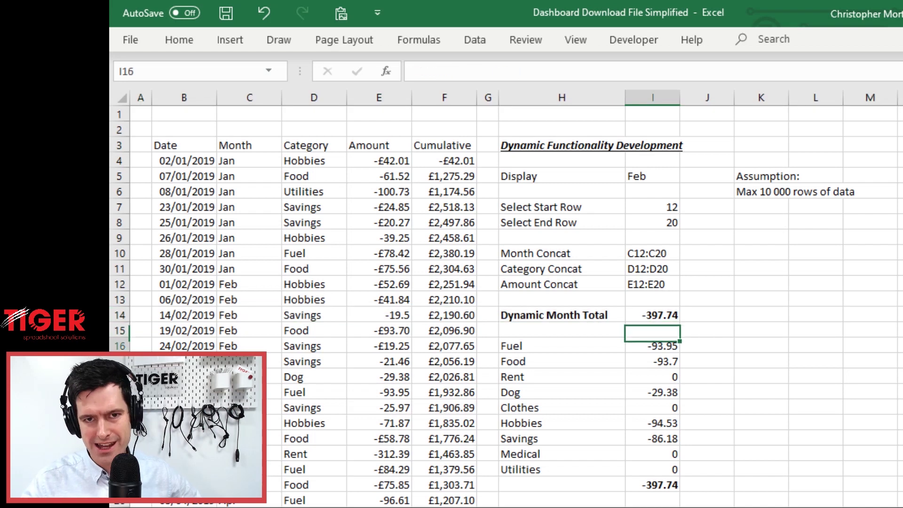
Change the Display month to Aug, then to Dec
{"action": "left_click", "coordinate": [653, 172]}
{"action": "left_click", "coordinate": [687, 176]}
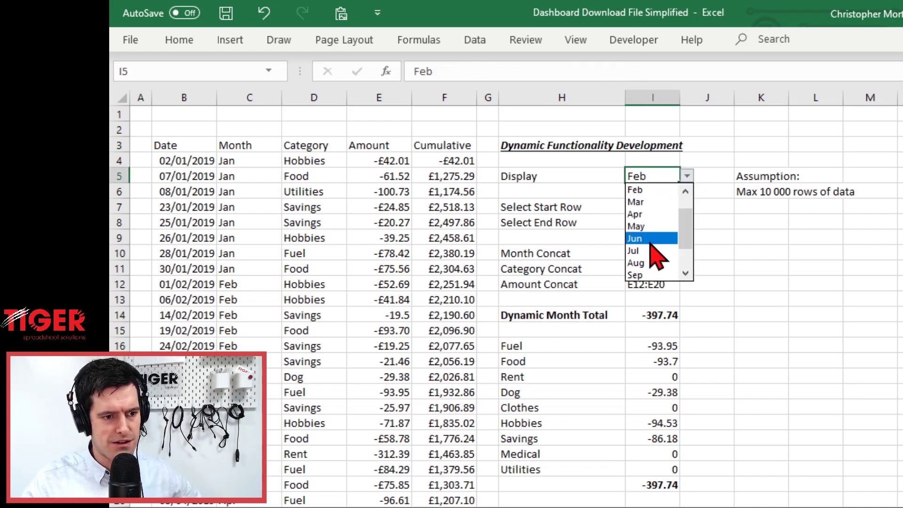
{"action": "left_click", "coordinate": [645, 264]}
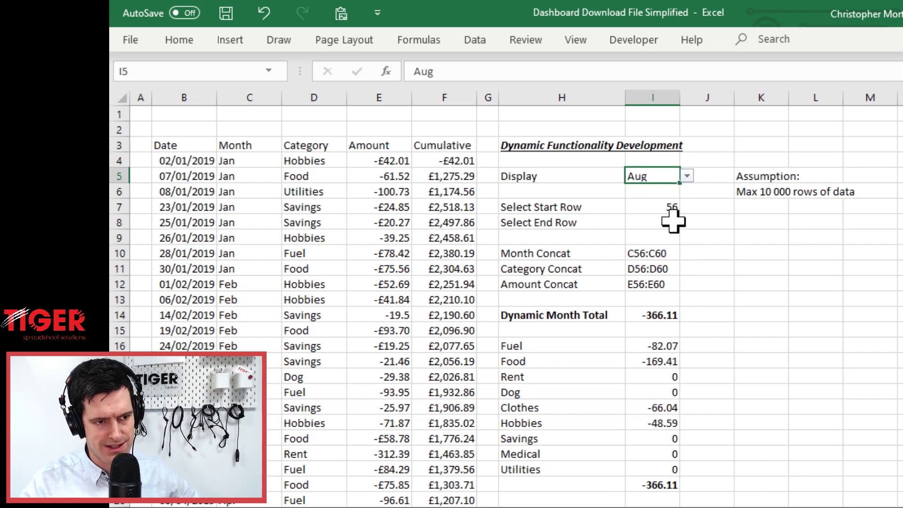
{"action": "left_click", "coordinate": [687, 176]}
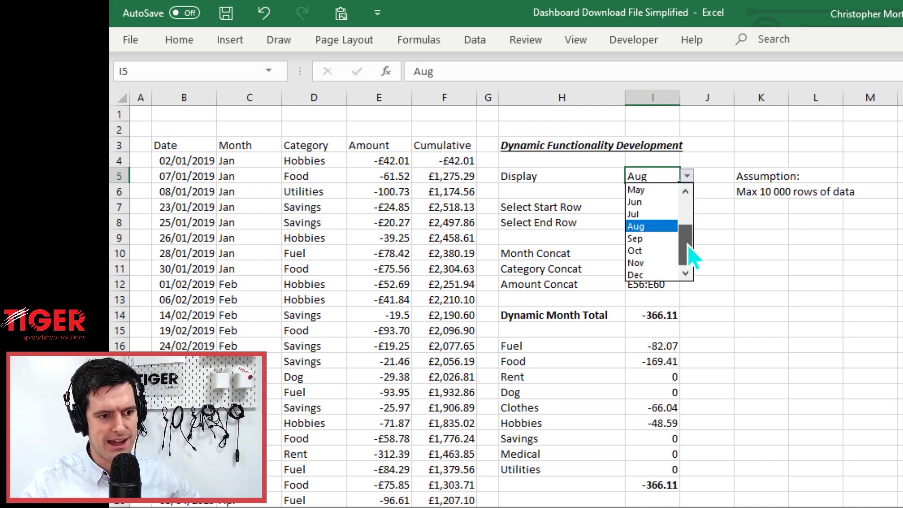
{"action": "left_click", "coordinate": [639, 276]}
Check December's -1006.01 month total against the category totals, then go to the data-generation sheet
{"action": "left_click", "coordinate": [653, 316]}
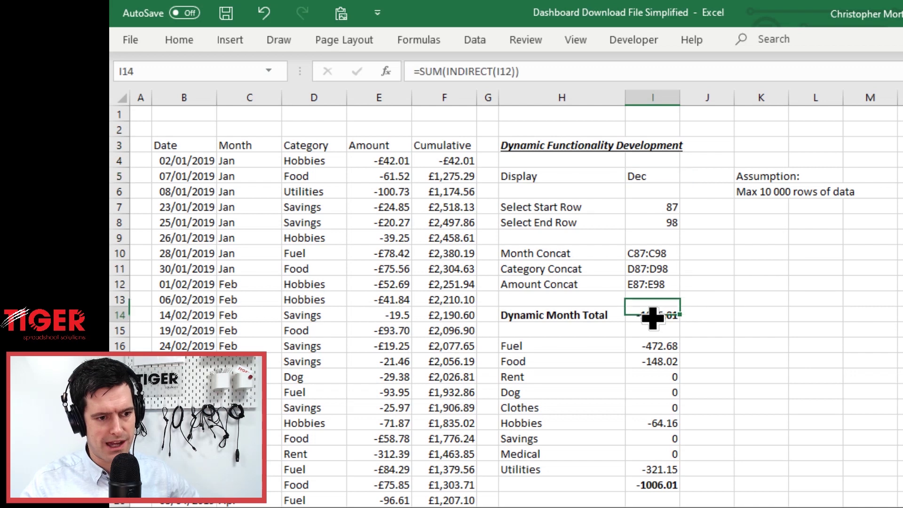
{"action": "key", "text": "Down"}
{"action": "key", "text": "Down"}
{"action": "key", "text": "Down"}
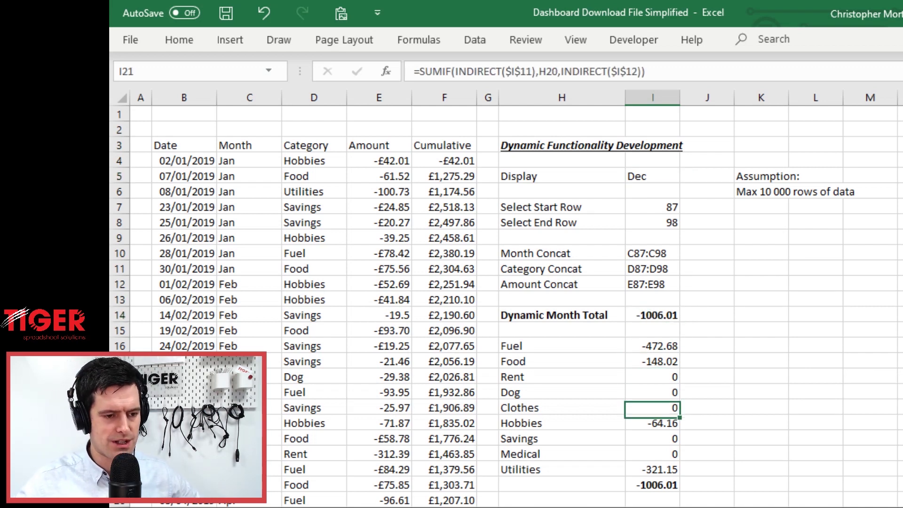
{"action": "key", "text": "Down"}
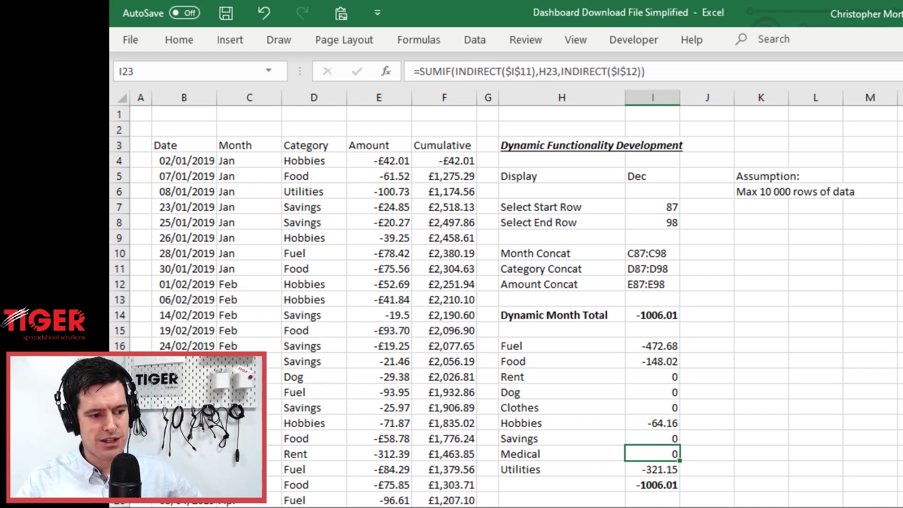
{"action": "key", "text": "ctrl+Page_Up"}
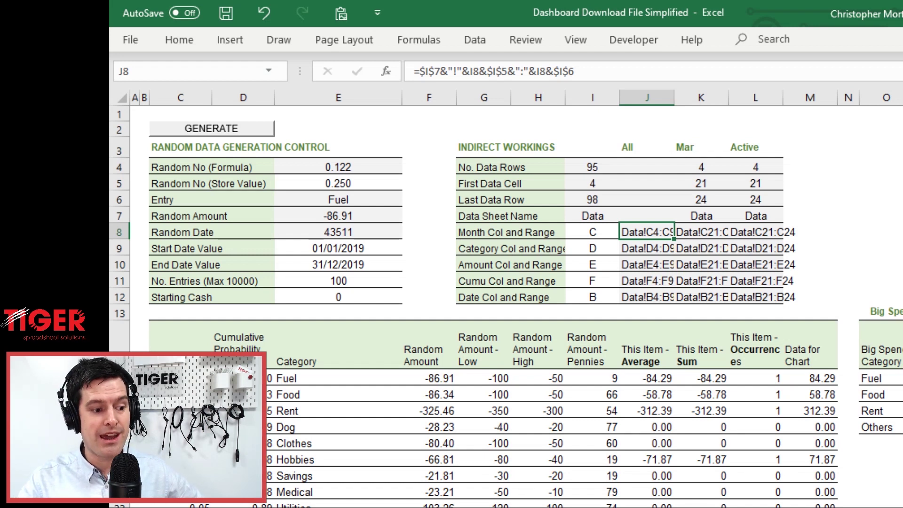
On the spending dashboard, set the Month to May and then Oct, showing net -775.96
{"action": "key", "text": "ctrl+Page_Down"}
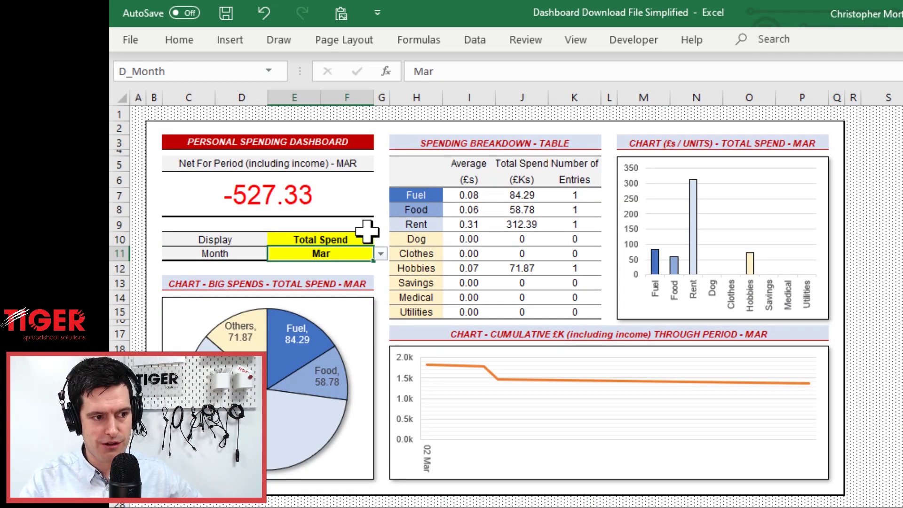
{"action": "left_click", "coordinate": [380, 254]}
{"action": "left_click", "coordinate": [353, 303]}
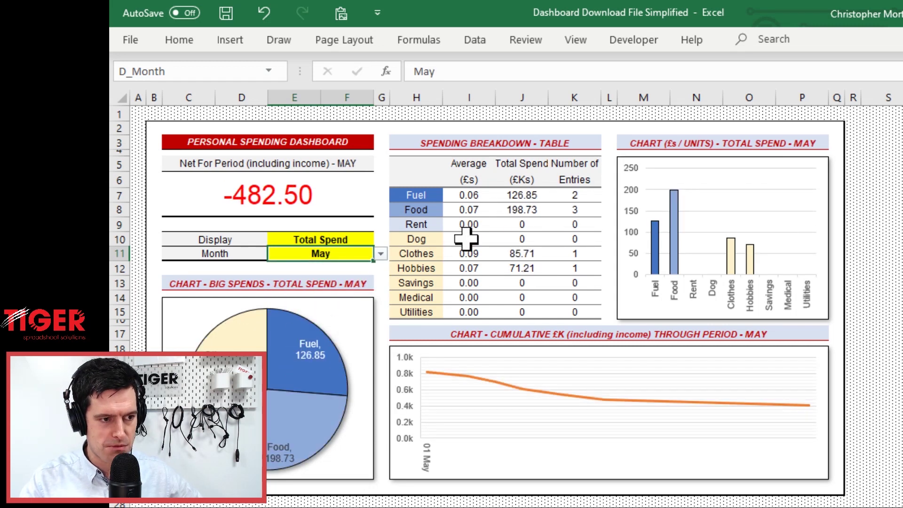
{"action": "left_click", "coordinate": [380, 254]}
{"action": "left_click", "coordinate": [338, 327]}
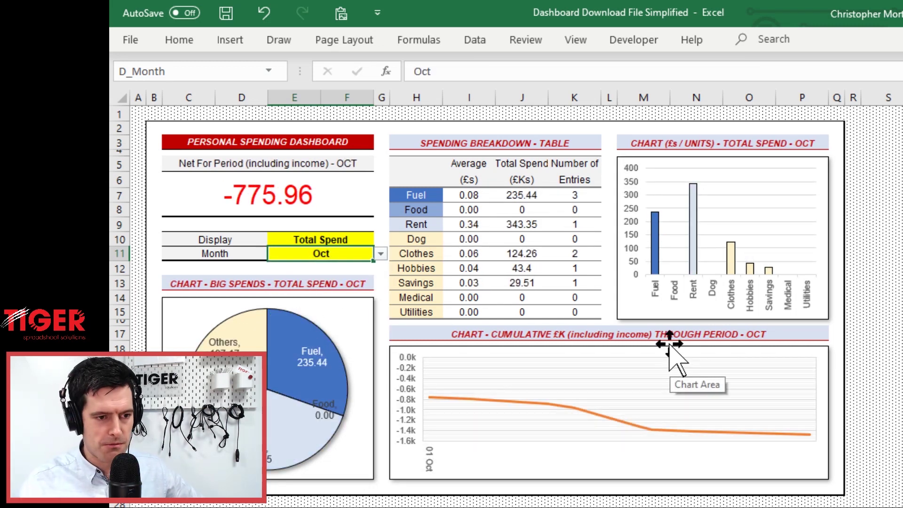